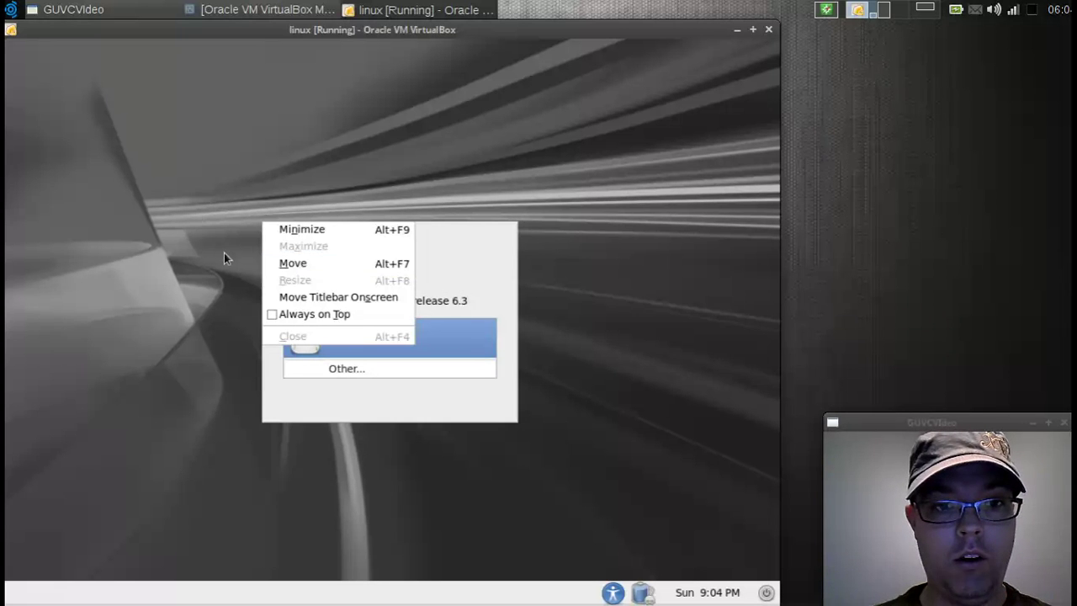
# Step: Log in to the Oracle Linux virtual machine with the listed user account by entering its account password
pyautogui.click(248, 257)
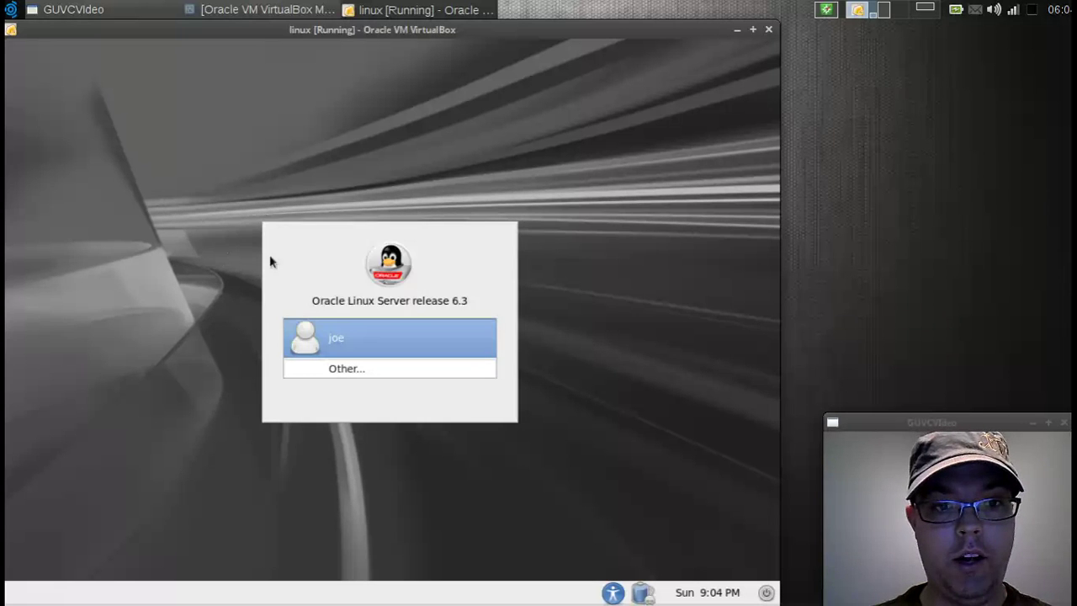
pyautogui.click(398, 337)
pyautogui.click(401, 310)
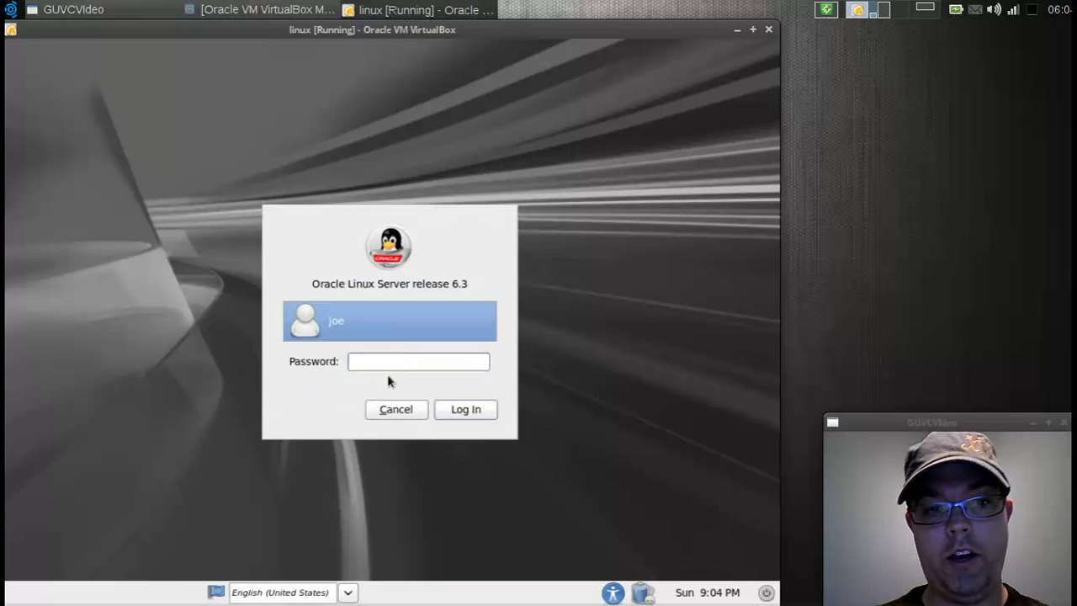
pyautogui.click(385, 364)
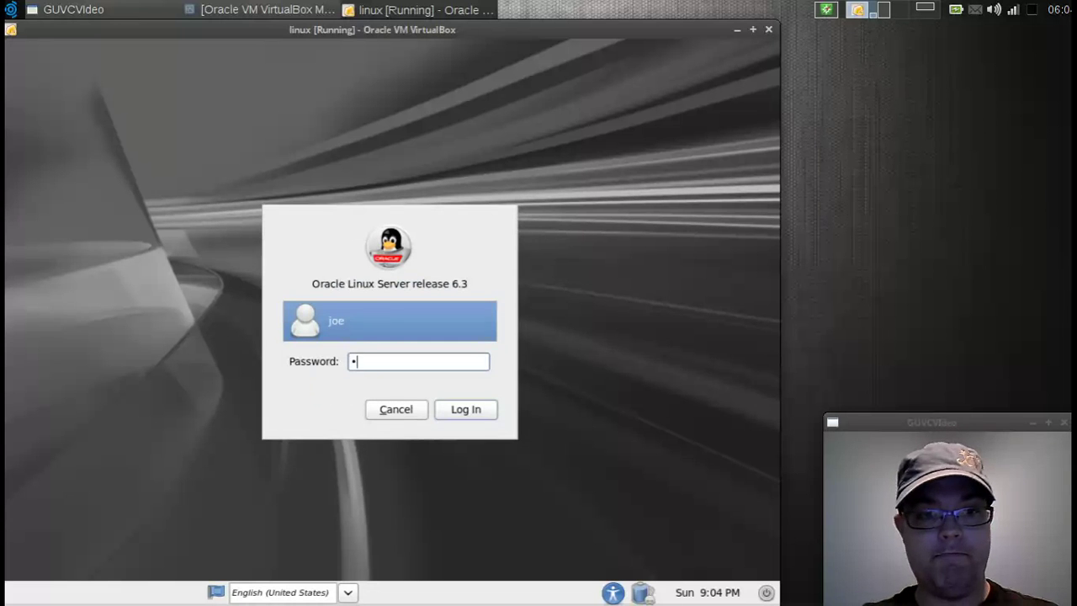
pyautogui.press('BackSpace')
pyautogui.press('BackSpace')
pyautogui.press('BackSpace')
pyautogui.press('BackSpace')
pyautogui.write('•••••••')
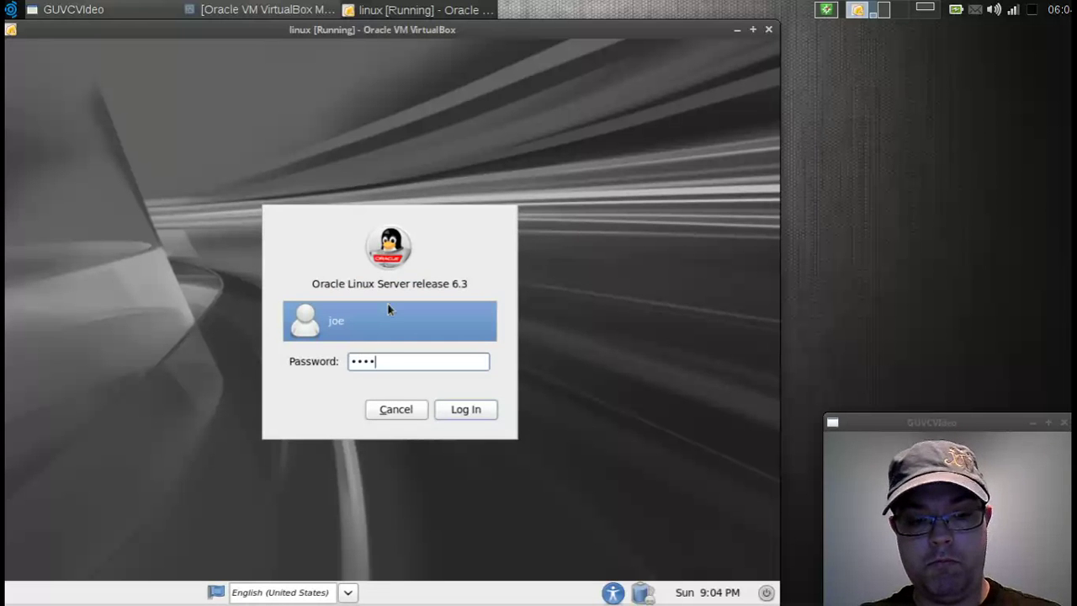
pyautogui.press('Return')
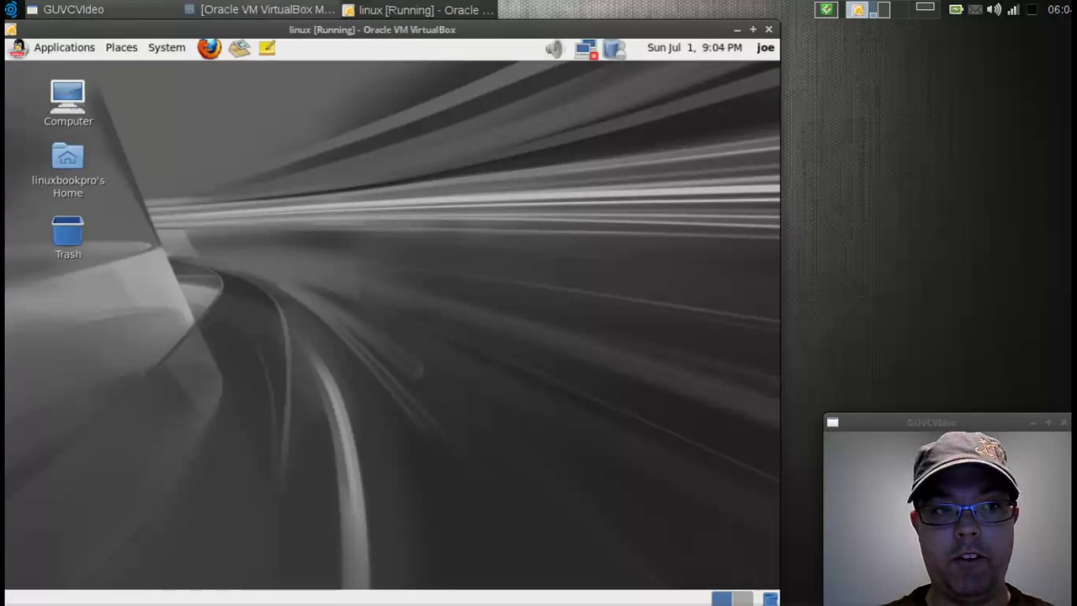
# Step: Look over the installed accessories and graphics applications, and launch the Firefox web browser
pyautogui.click(74, 50)
pyautogui.moveTo(67, 72)
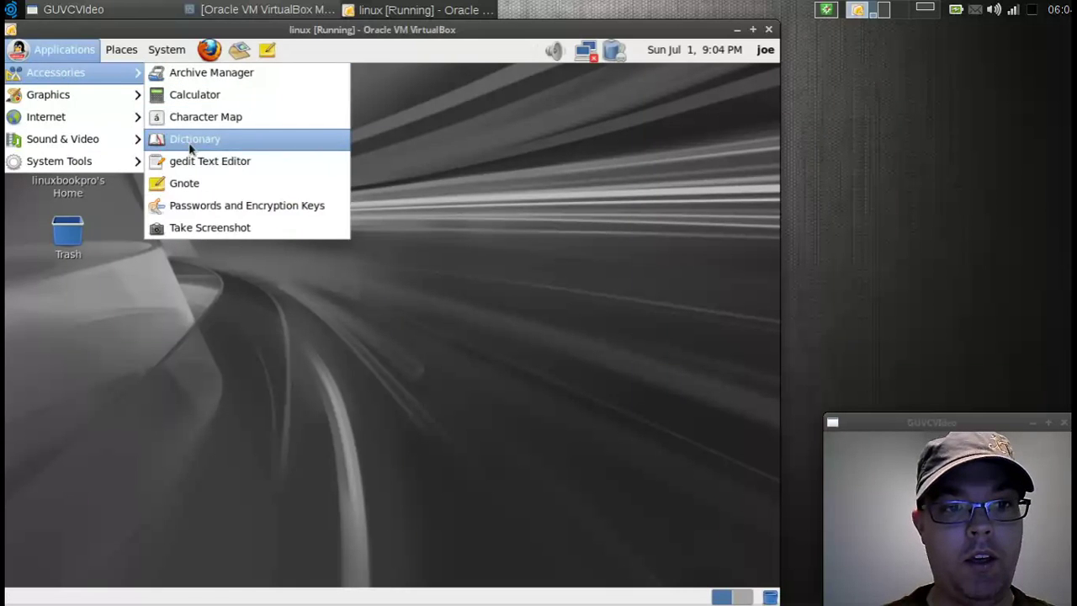
pyautogui.moveTo(119, 100)
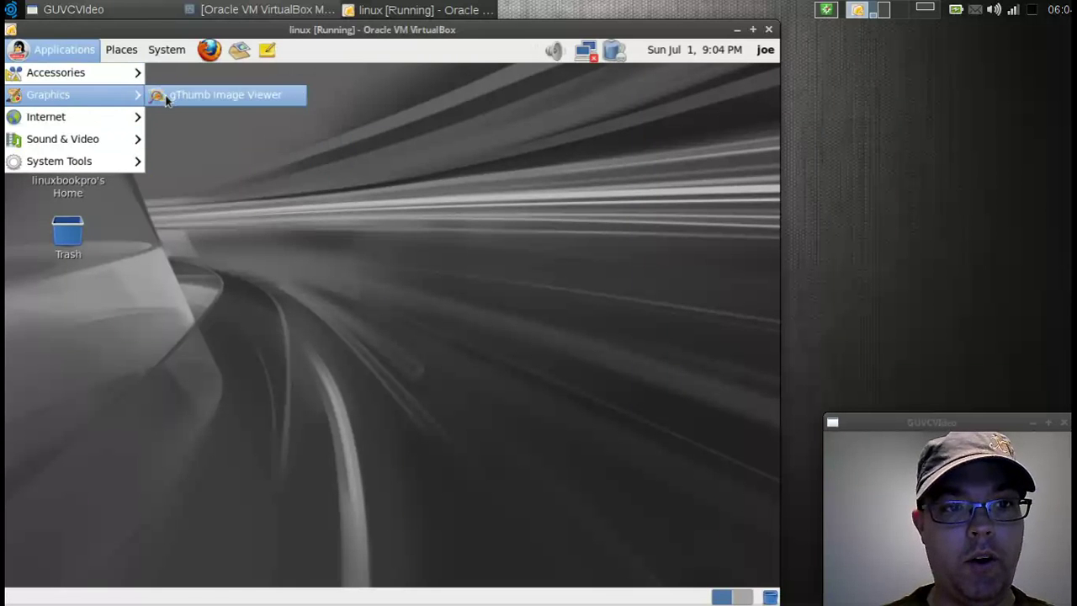
pyautogui.moveTo(88, 116)
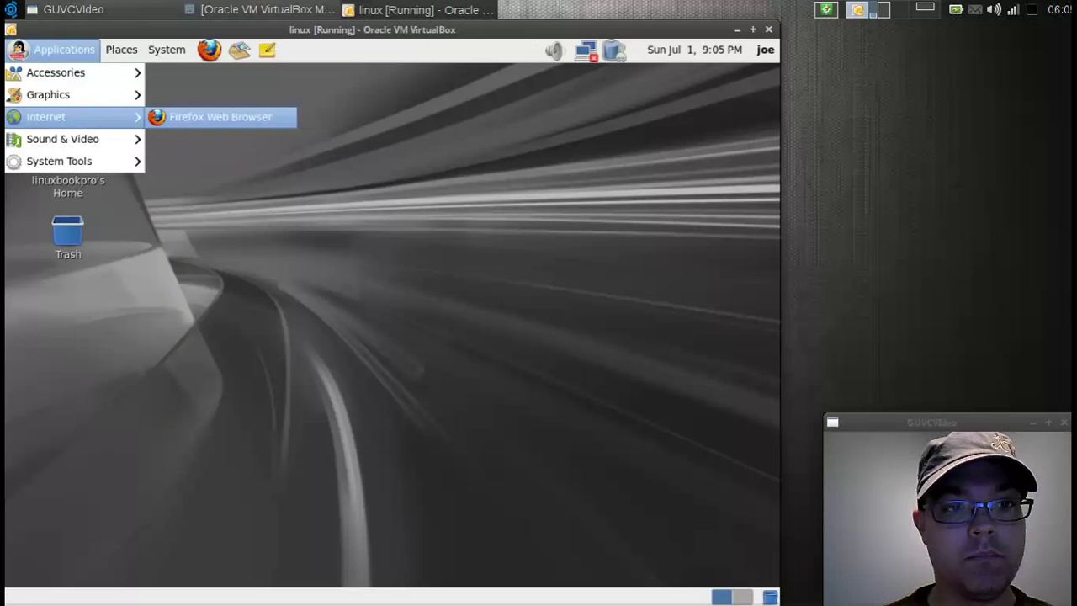
pyautogui.click(170, 121)
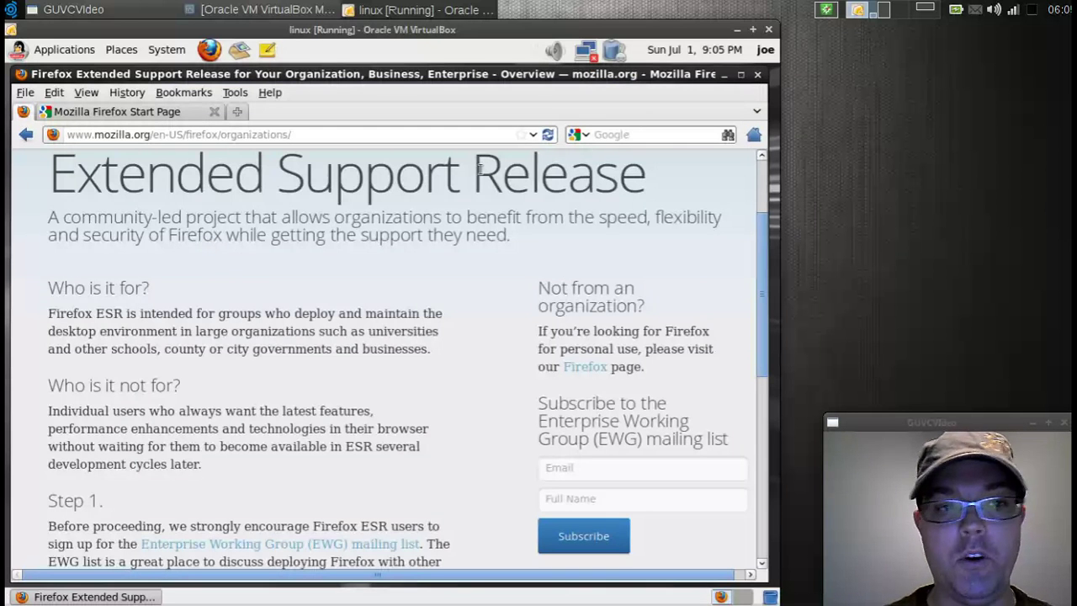
# Step: Read through the Firefox Extended Support Release page on mozilla.org and close the browser
pyautogui.scroll(-3, 384, 346)
pyautogui.scroll(5, 384, 347)
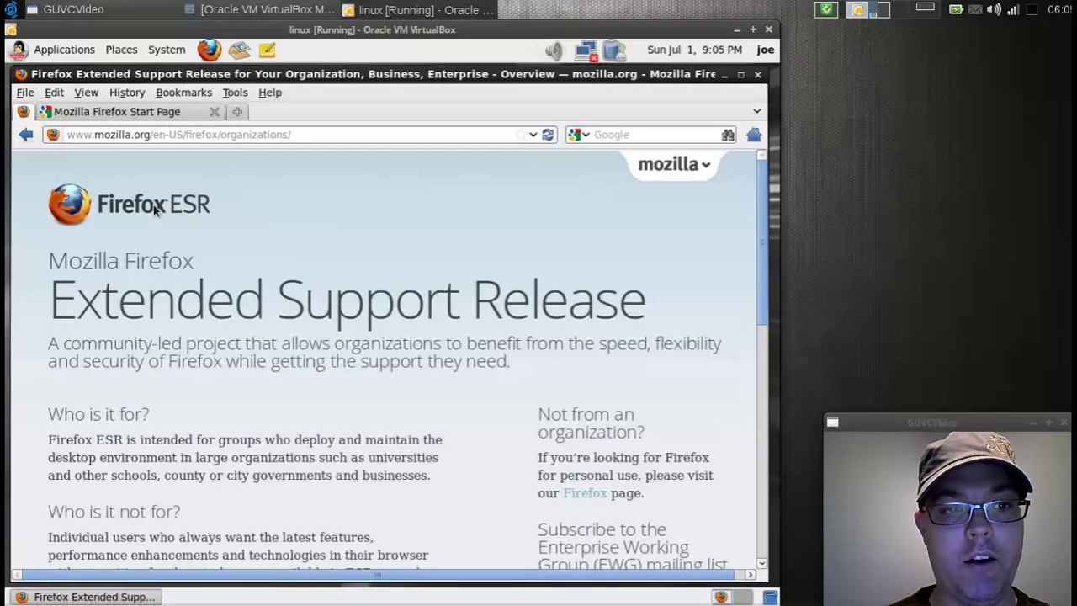
pyautogui.scroll(-6, 223, 286)
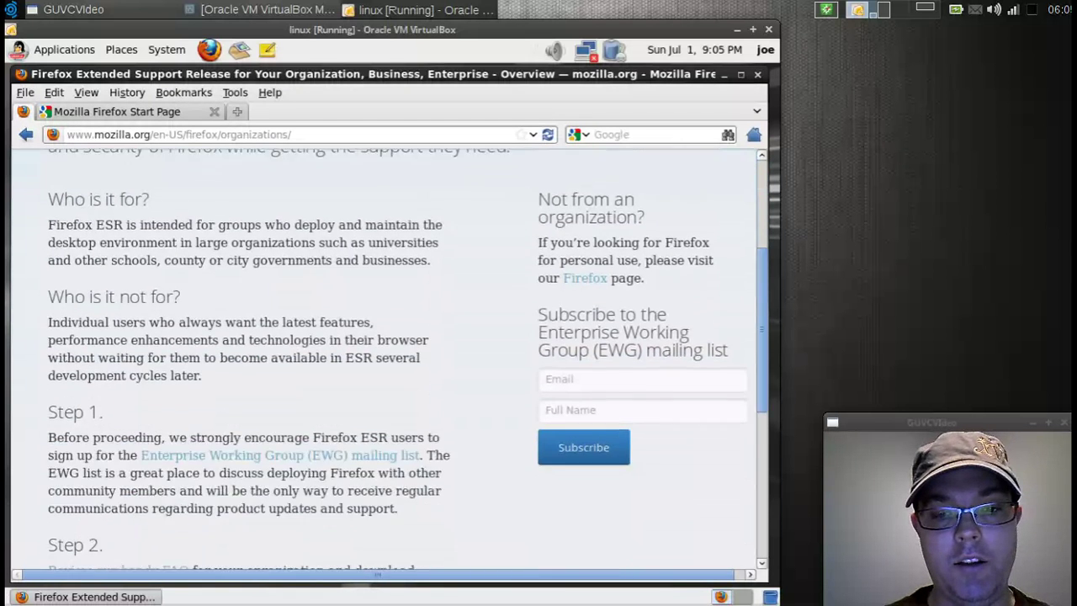
pyautogui.scroll(4, 221, 290)
pyautogui.scroll(2, 221, 286)
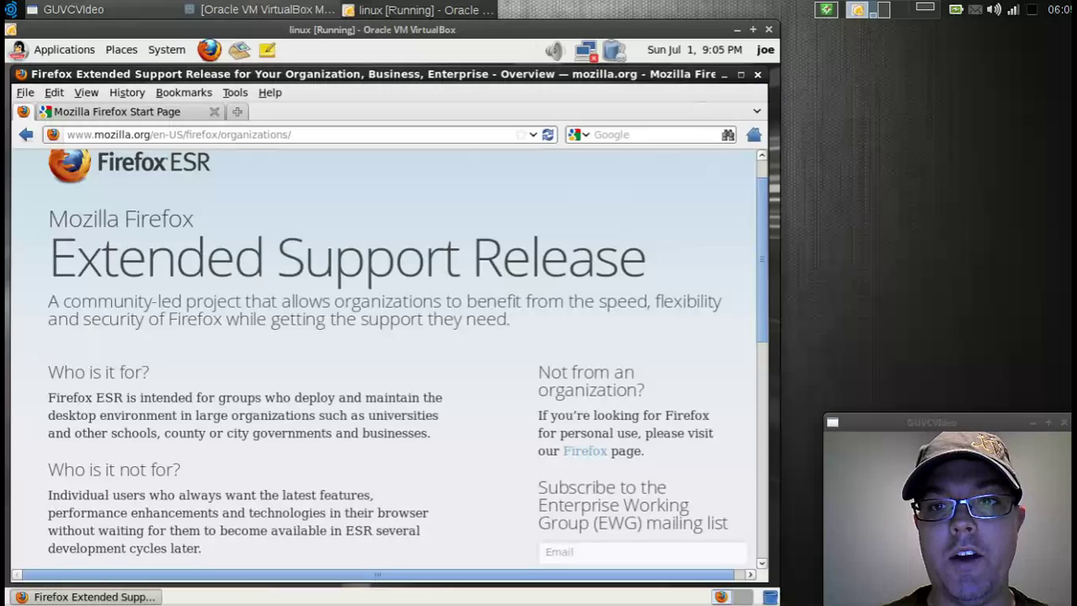
pyautogui.click(756, 75)
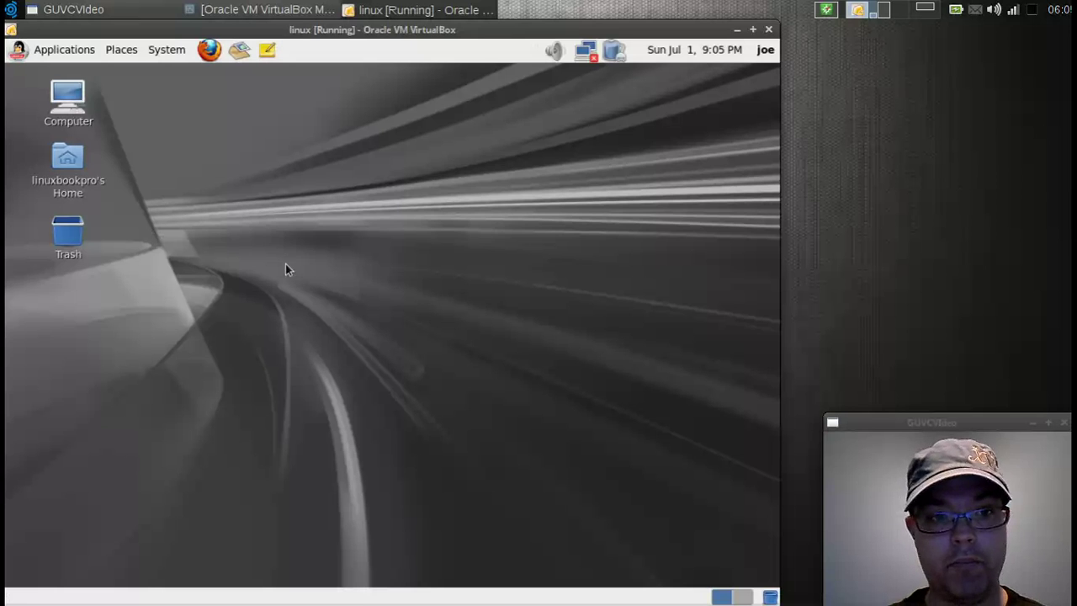
# Step: Switch to the second workspace and view the drives in the Computer window, closing it when done
pyautogui.hotkey('ctrl', 'alt', 'Left')
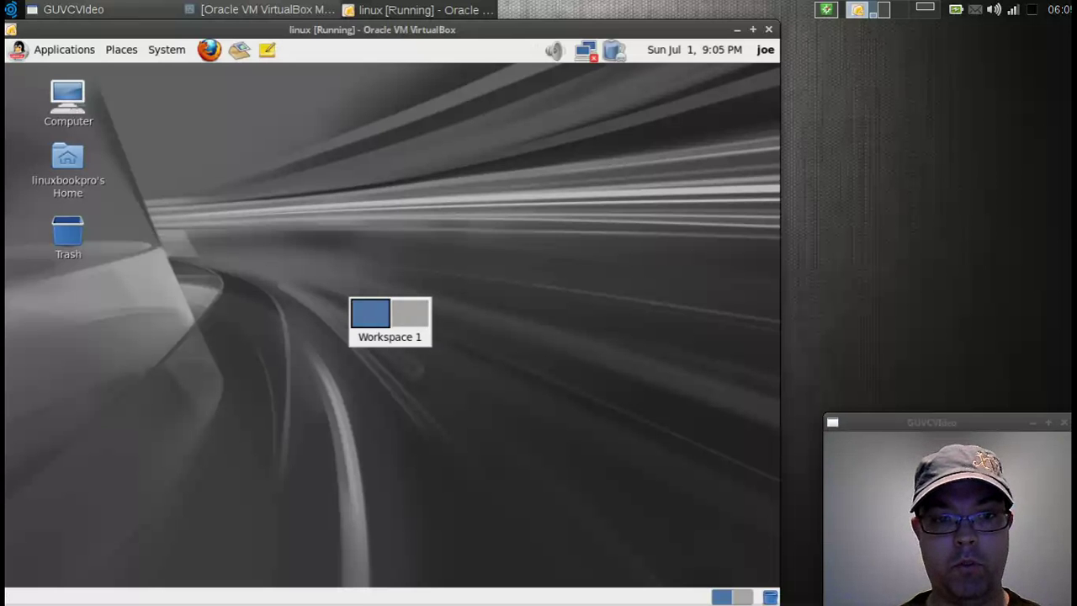
pyautogui.hotkey('ctrl', 'alt', 'Right')
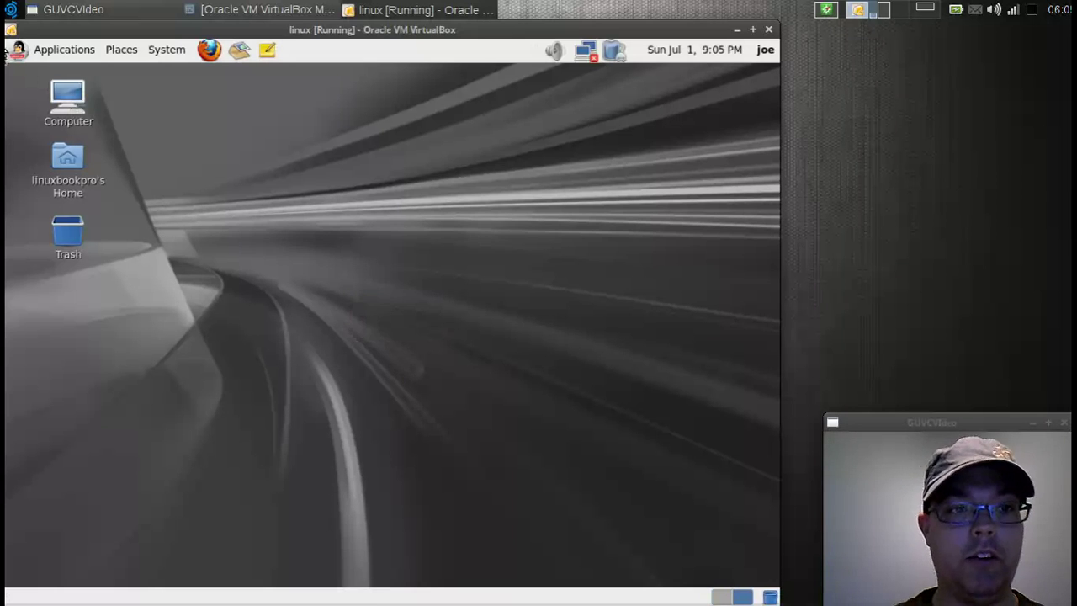
pyautogui.click(67, 101)
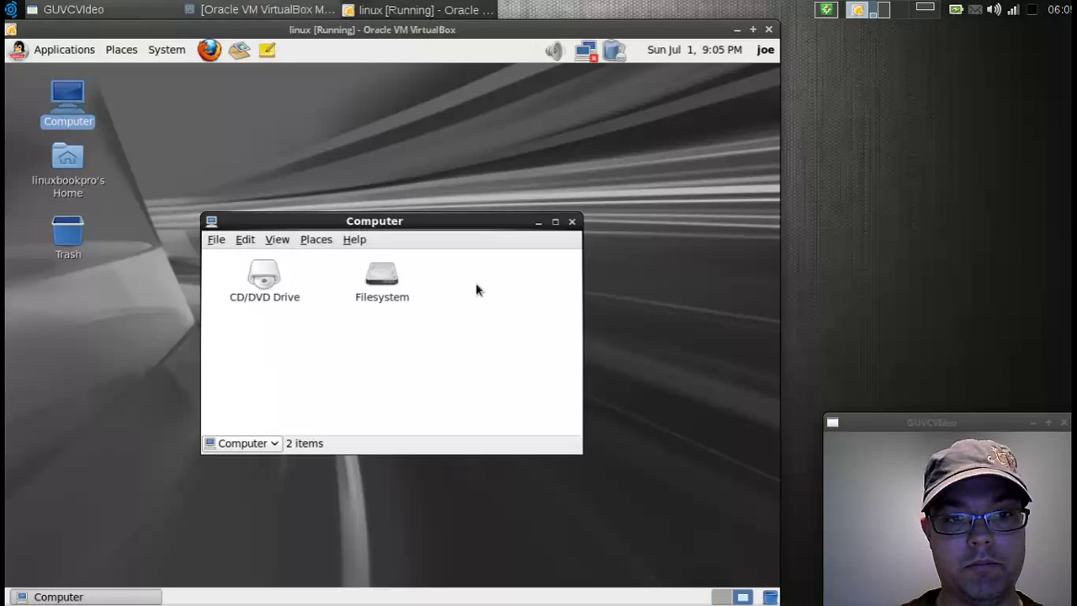
pyautogui.click(572, 222)
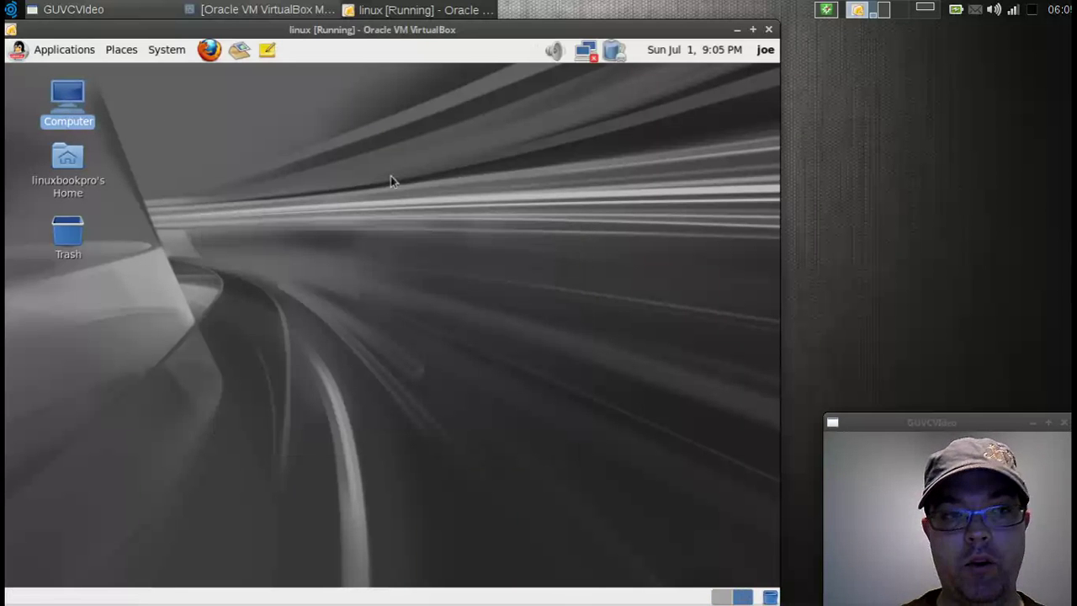
# Step: Look over the available places and desktop preferences, and view the Software Update Preferences without changing them
pyautogui.click(53, 51)
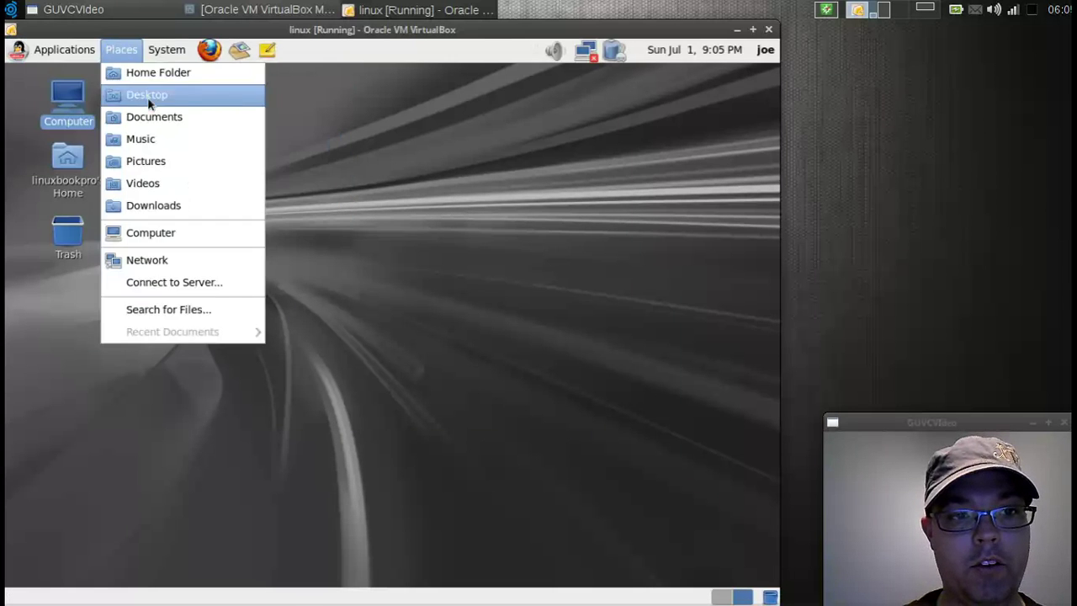
pyautogui.moveTo(169, 50)
pyautogui.moveTo(189, 72)
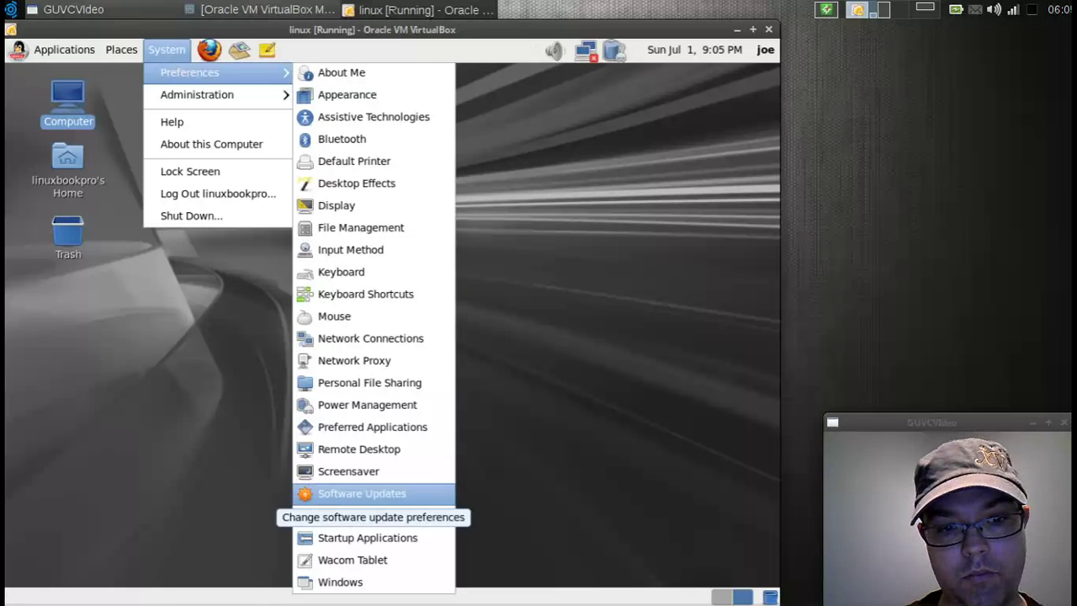
pyautogui.click(357, 493)
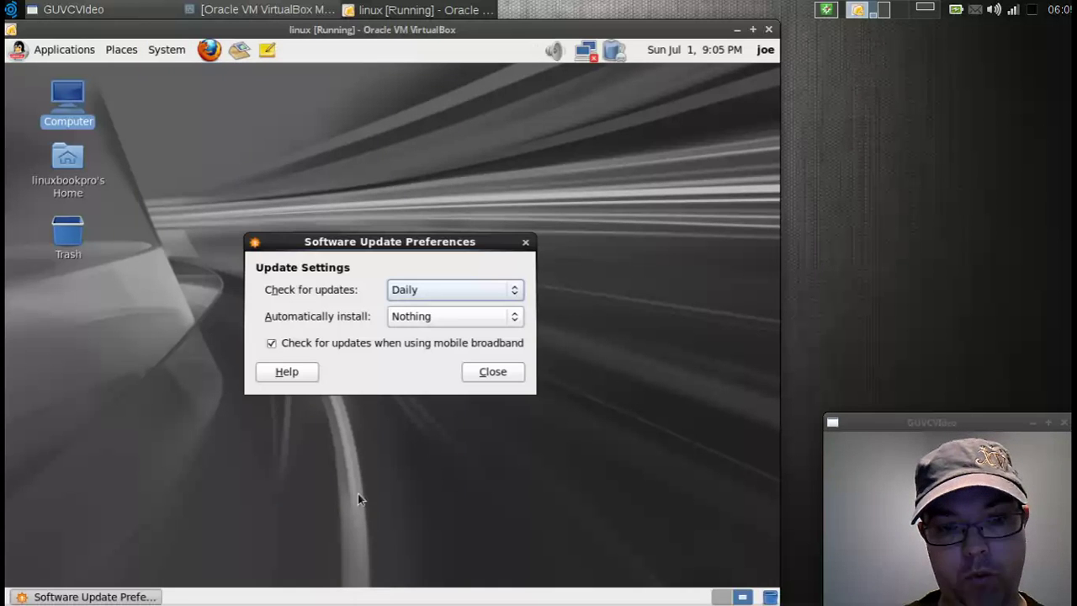
pyautogui.click(494, 371)
# Step: Open the Add/Remove Software administration tool and expand the Base System package group
pyautogui.click(168, 52)
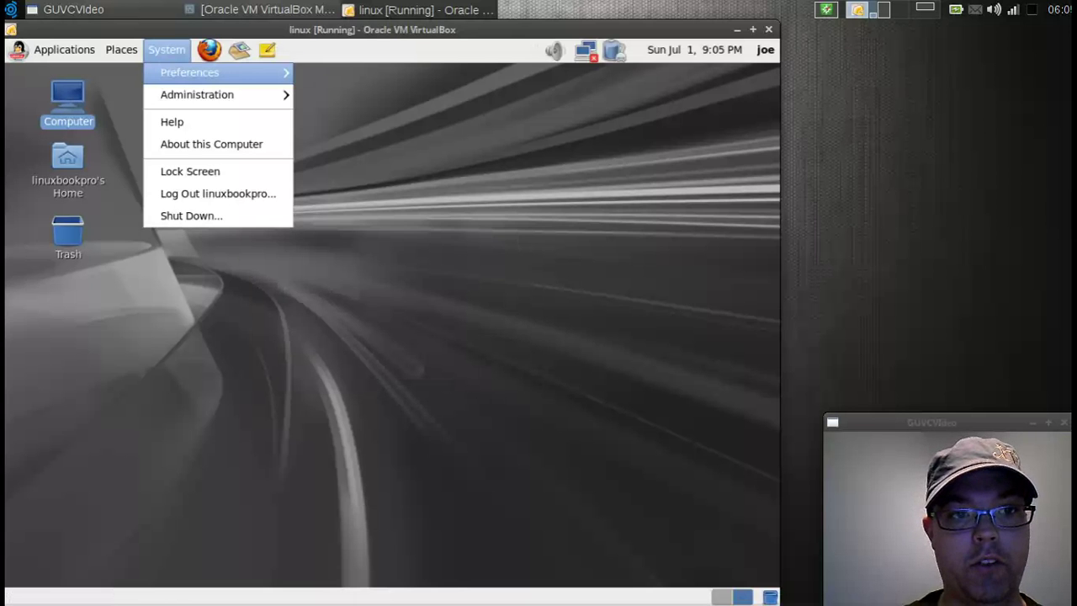
pyautogui.moveTo(206, 99)
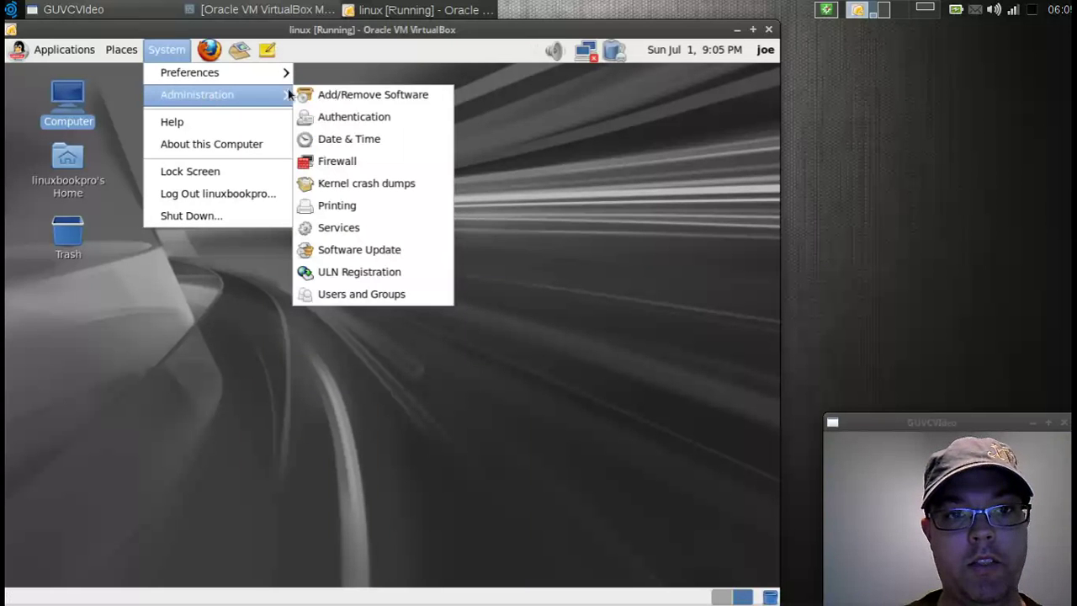
pyautogui.click(336, 96)
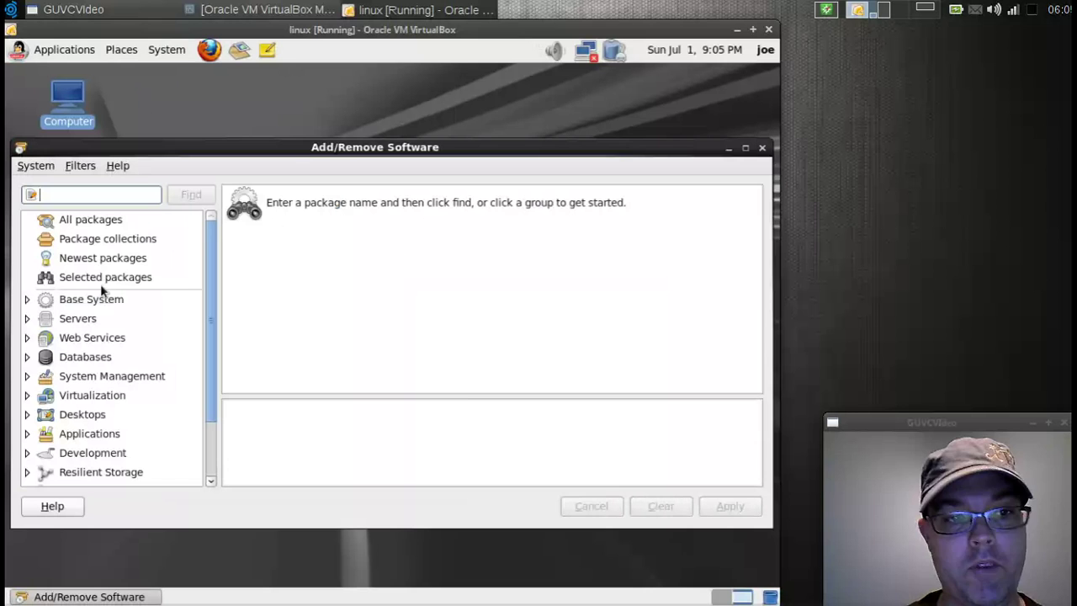
pyautogui.scroll(-2, 126, 397)
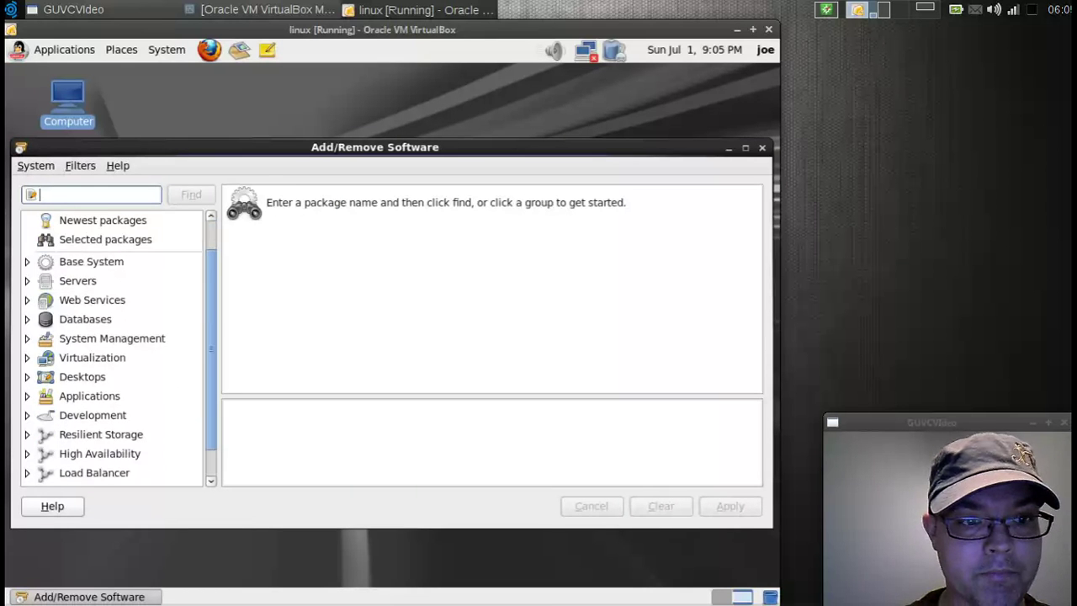
pyautogui.scroll(2, 117, 345)
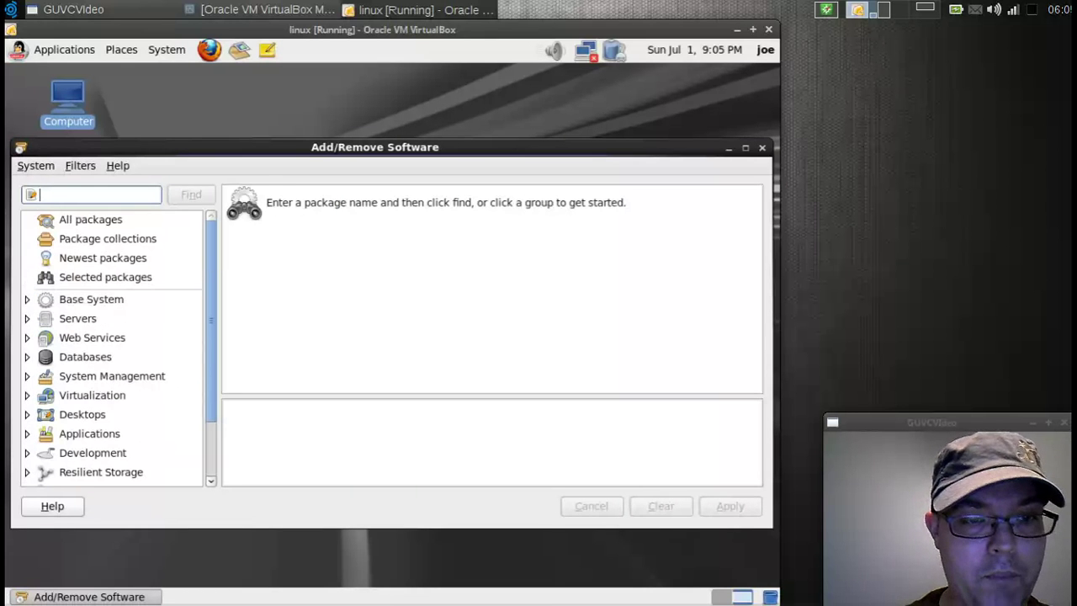
pyautogui.click(86, 307)
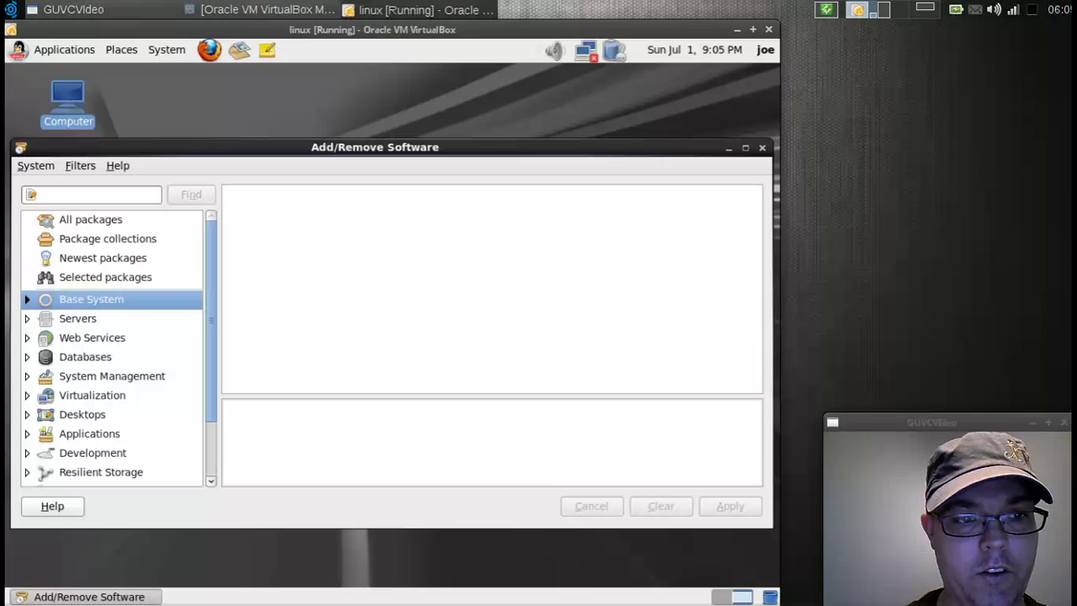
pyautogui.click(27, 299)
# Step: Examine the package categories inside the Base System group and the other top-level software groups
pyautogui.scroll(-5, 118, 345)
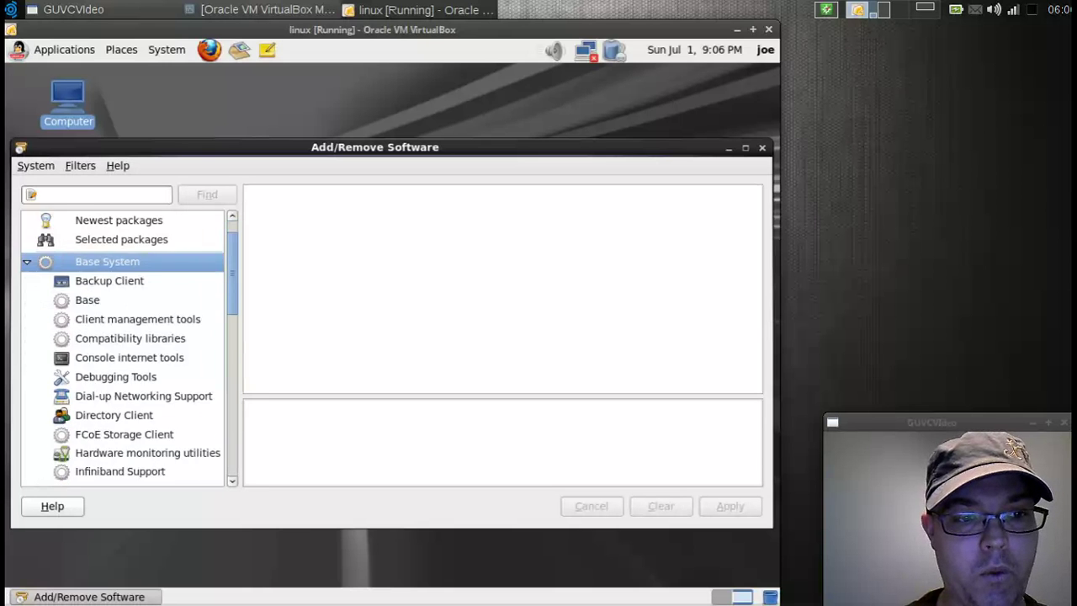
pyautogui.scroll(-4, 122, 344)
pyautogui.scroll(8, 122, 345)
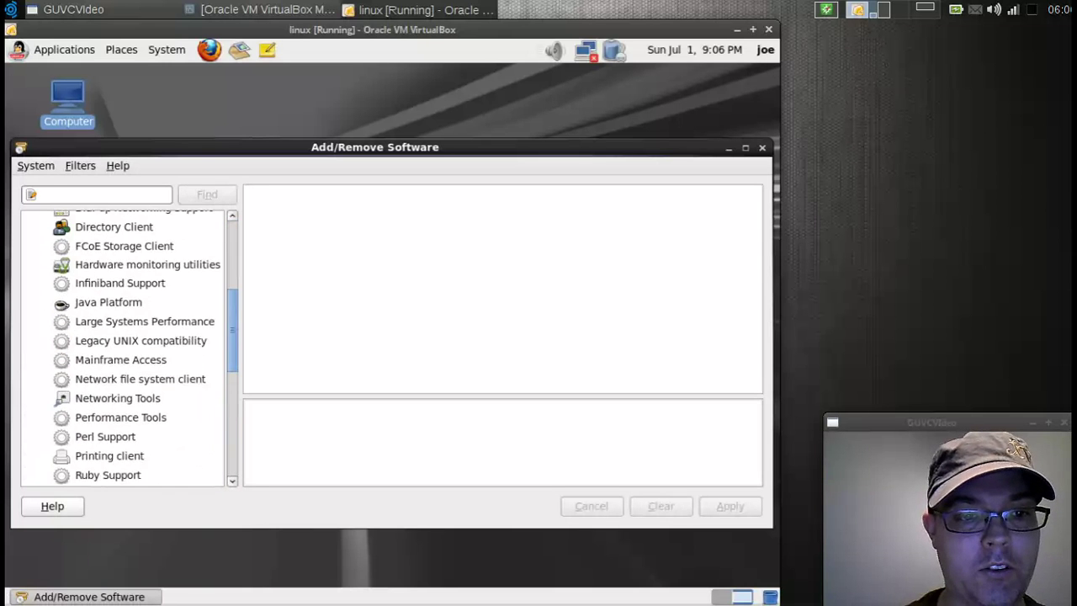
pyautogui.scroll(-1, 92, 307)
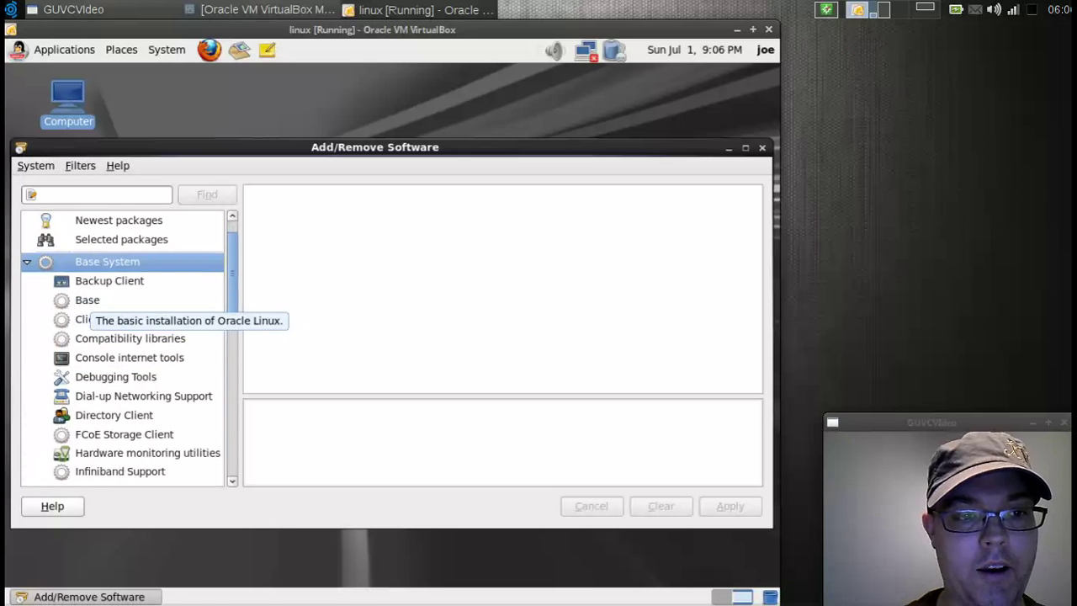
pyautogui.scroll(-2, 92, 307)
pyautogui.scroll(-3, 118, 337)
pyautogui.scroll(3, 118, 336)
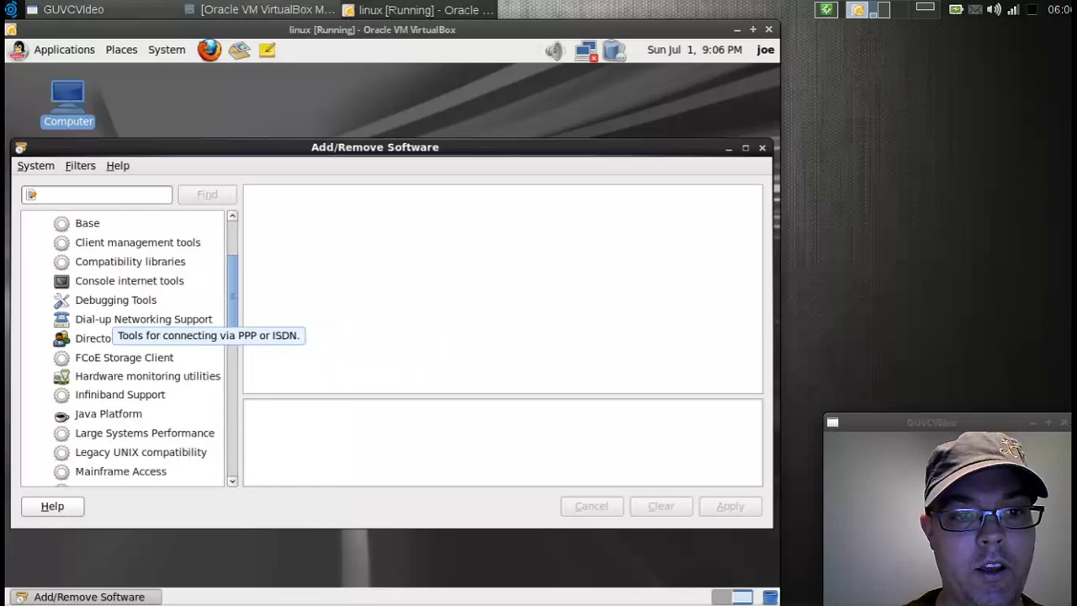
pyautogui.scroll(-8, 118, 337)
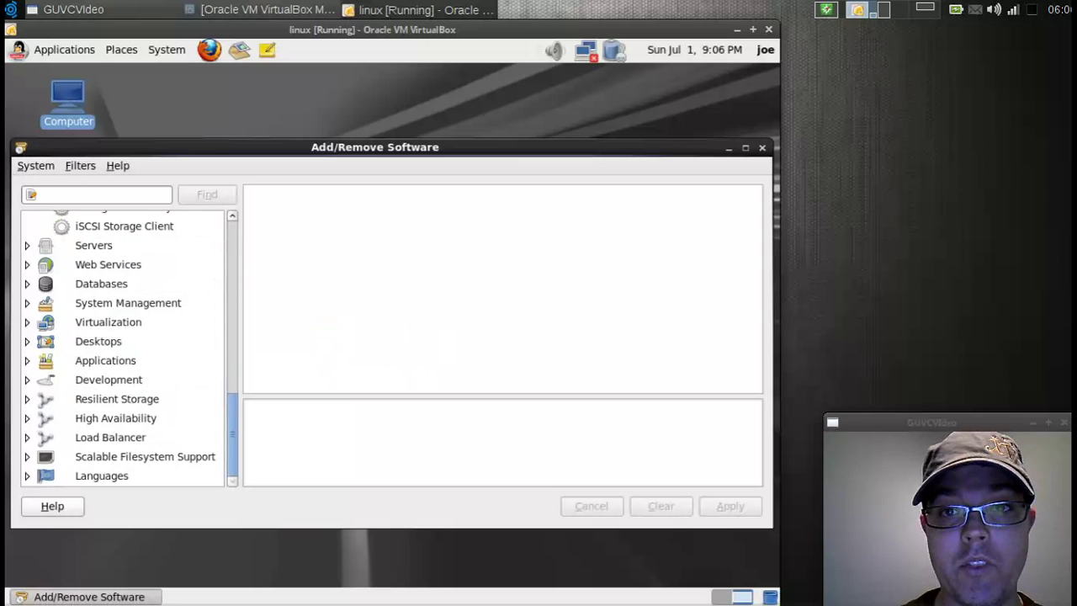
pyautogui.scroll(10, 84, 290)
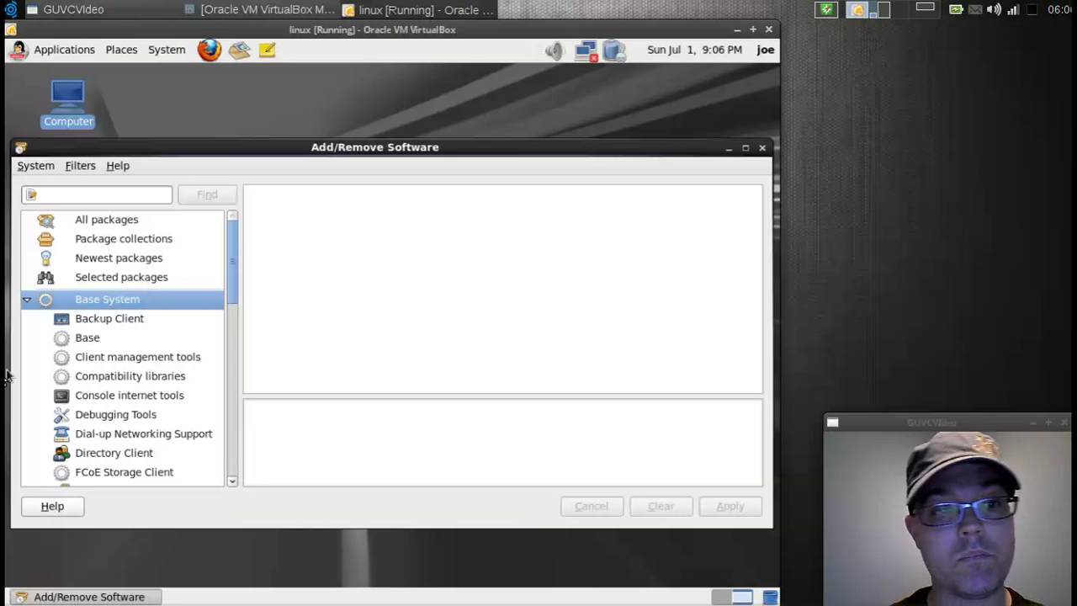
pyautogui.scroll(-3, 84, 261)
pyautogui.scroll(-8, 122, 345)
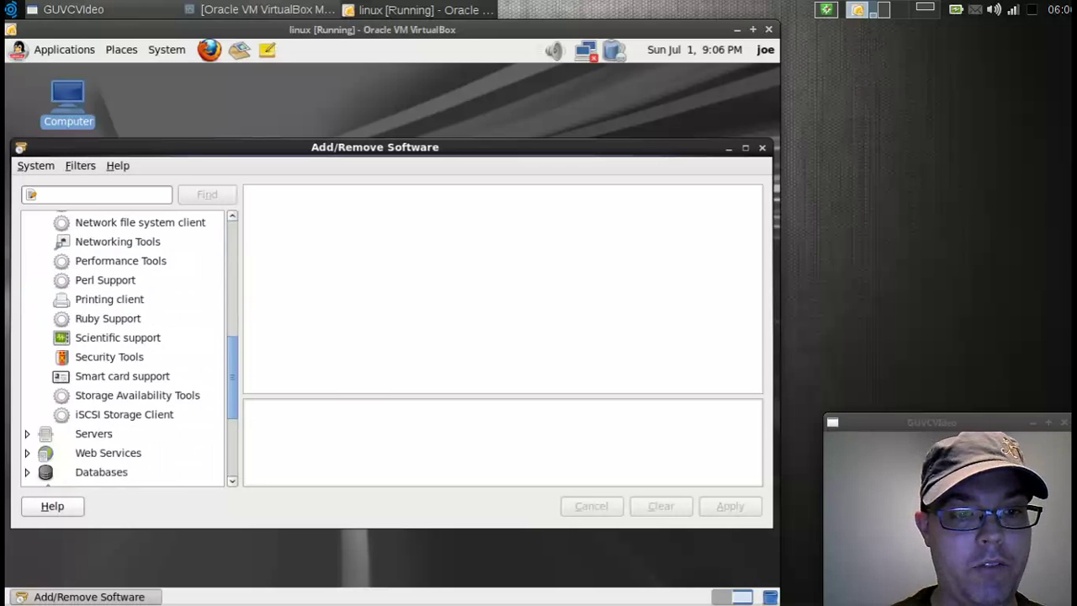
pyautogui.scroll(7, 122, 345)
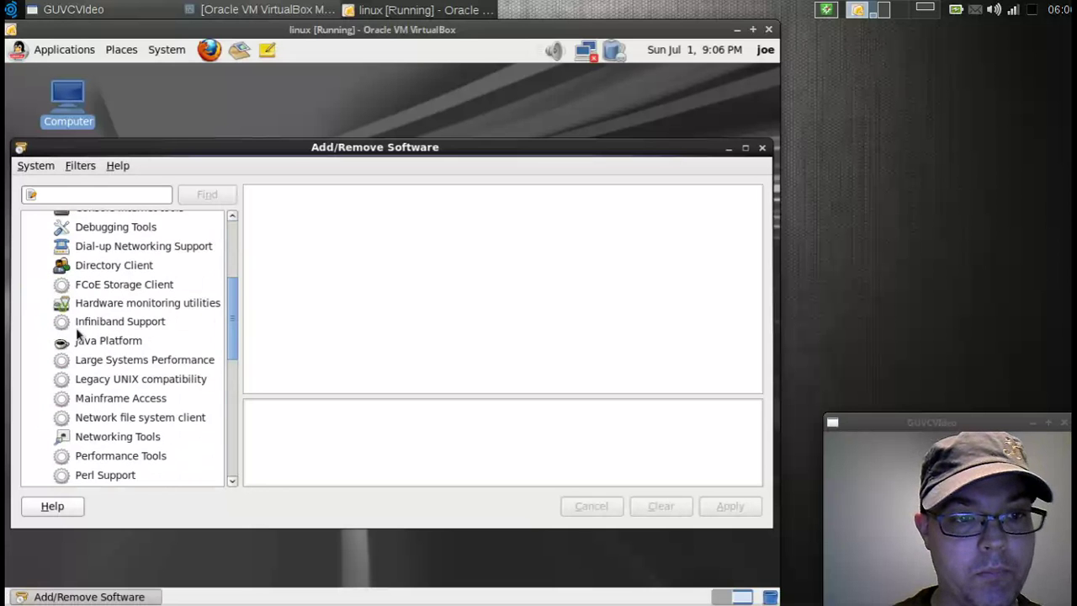
pyautogui.scroll(1, 78, 334)
pyautogui.scroll(1, 84, 316)
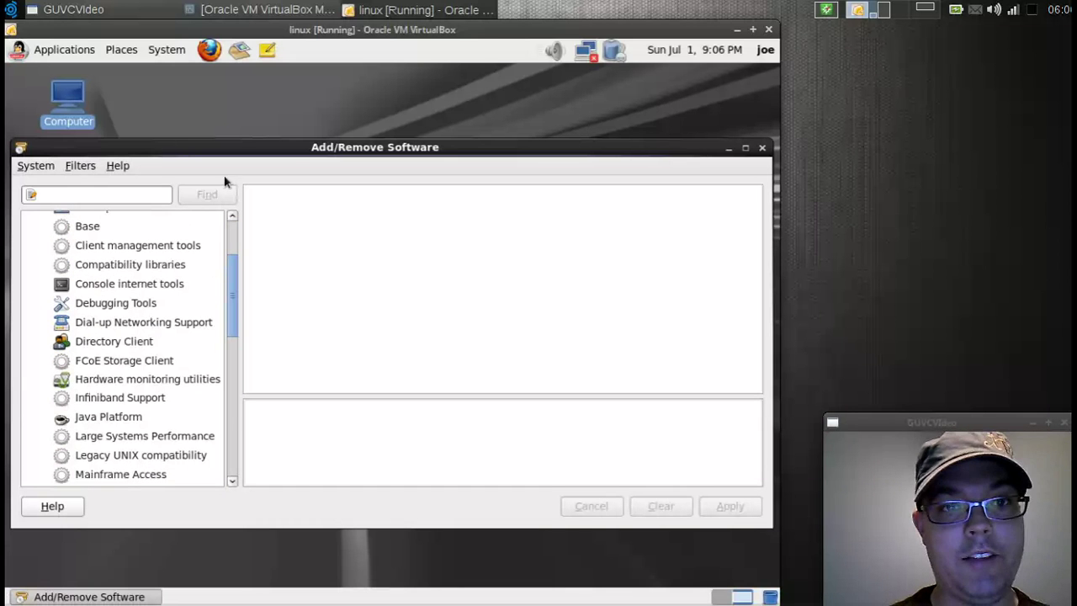
# Step: Expand the Web Services software group and view its package categories
pyautogui.scroll(-12, 122, 345)
pyautogui.scroll(2, 122, 345)
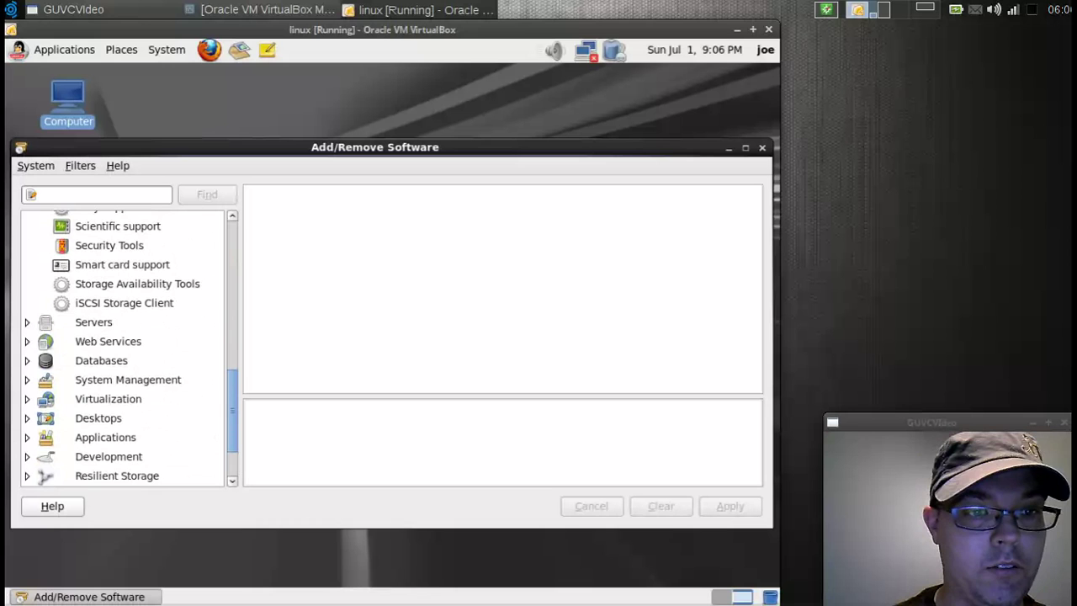
pyautogui.scroll(-1, 99, 383)
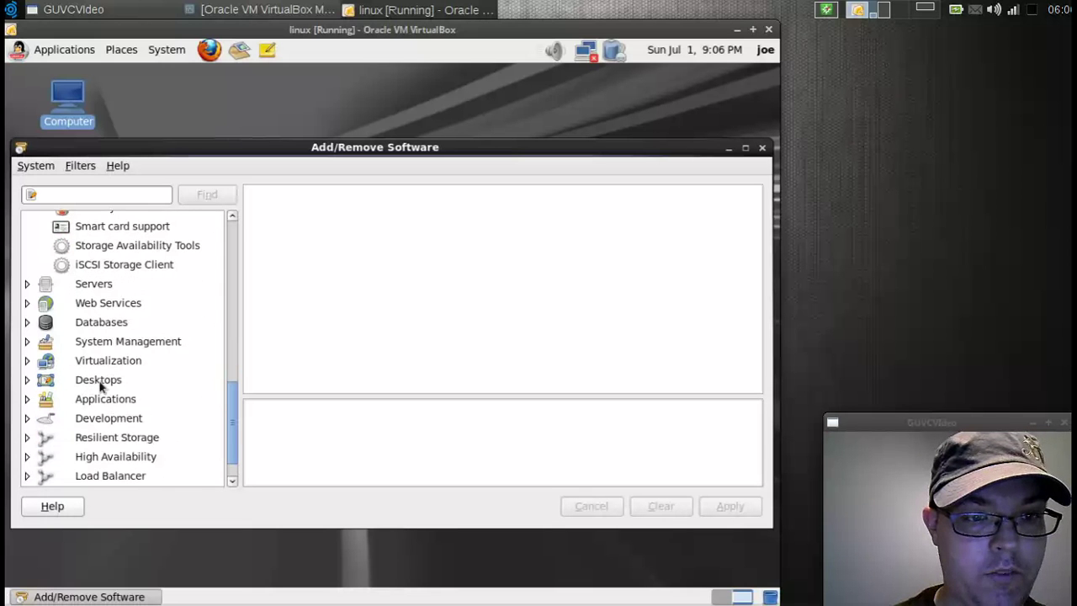
pyautogui.click(110, 305)
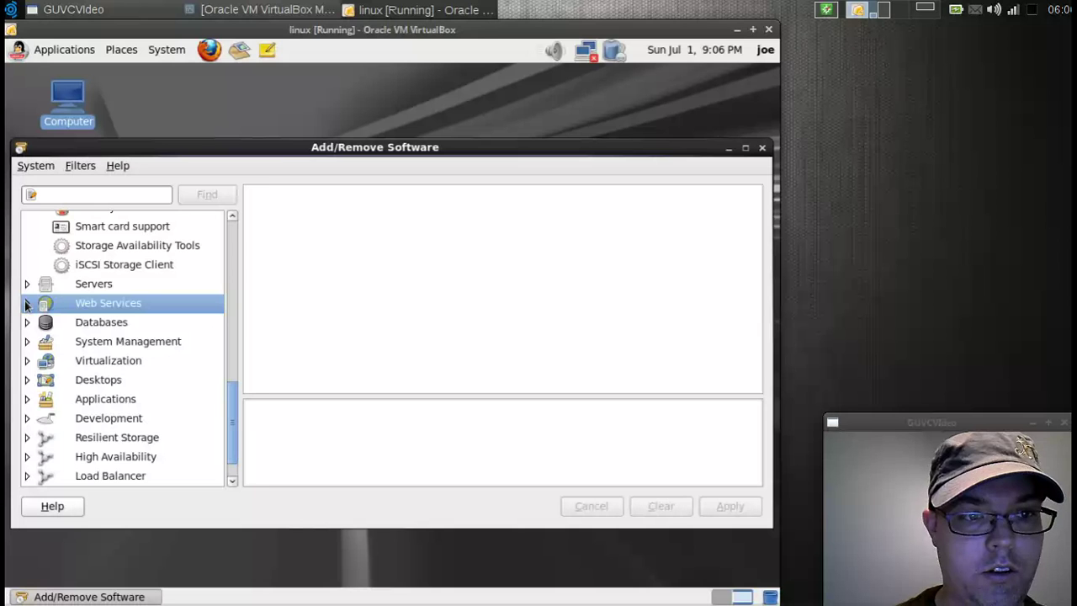
pyautogui.click(26, 304)
pyautogui.scroll(-2, 99, 329)
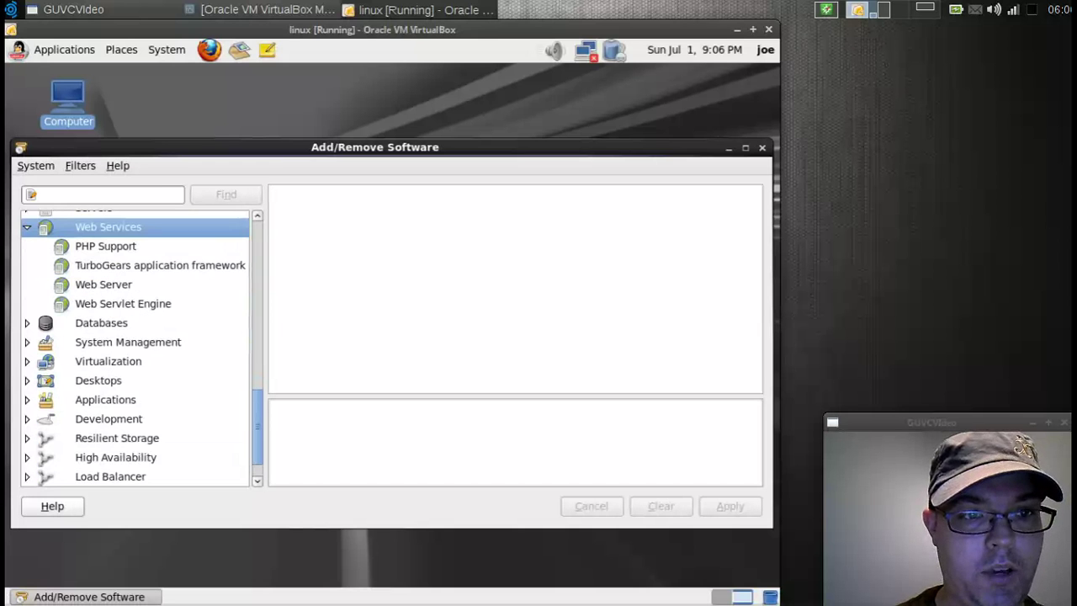
# Step: Expand the Databases and System Management groups to view their package categories
pyautogui.scroll(-1, 105, 323)
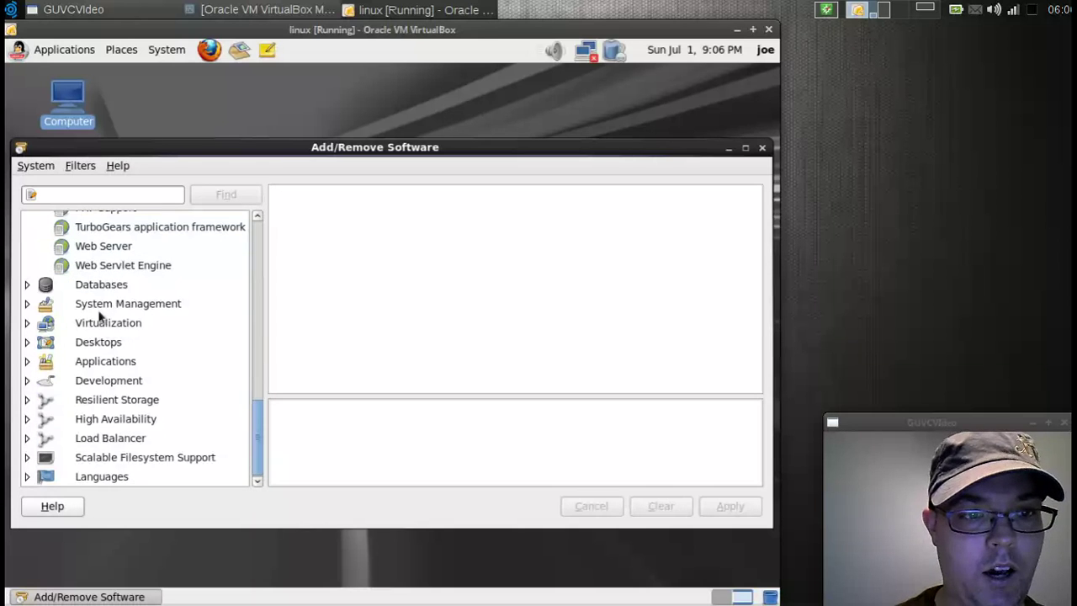
pyautogui.click(26, 284)
pyautogui.scroll(-2, 39, 313)
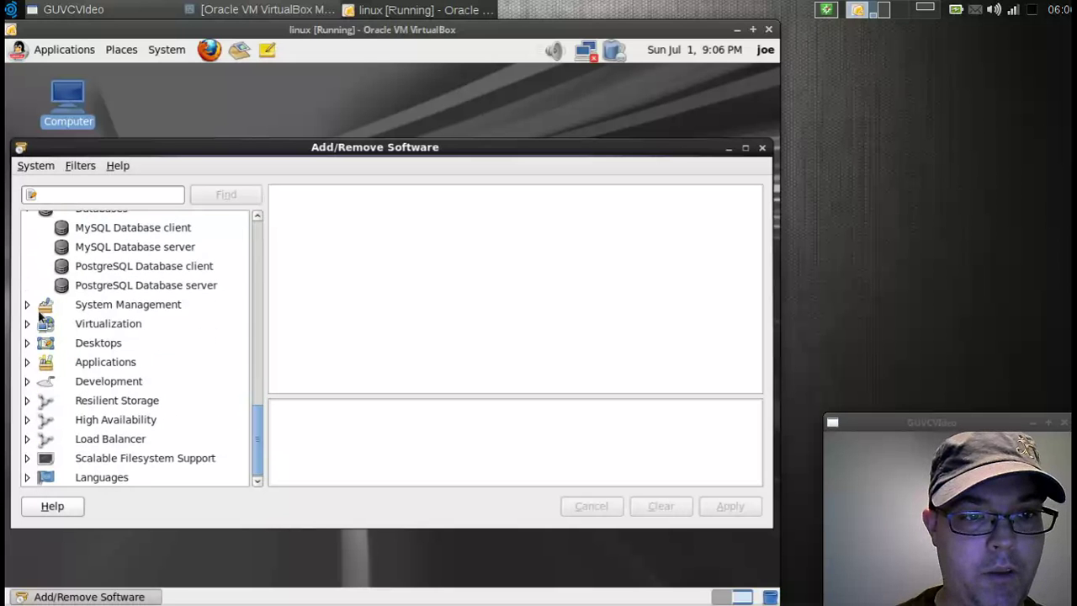
pyautogui.click(26, 303)
pyautogui.scroll(-1, 39, 326)
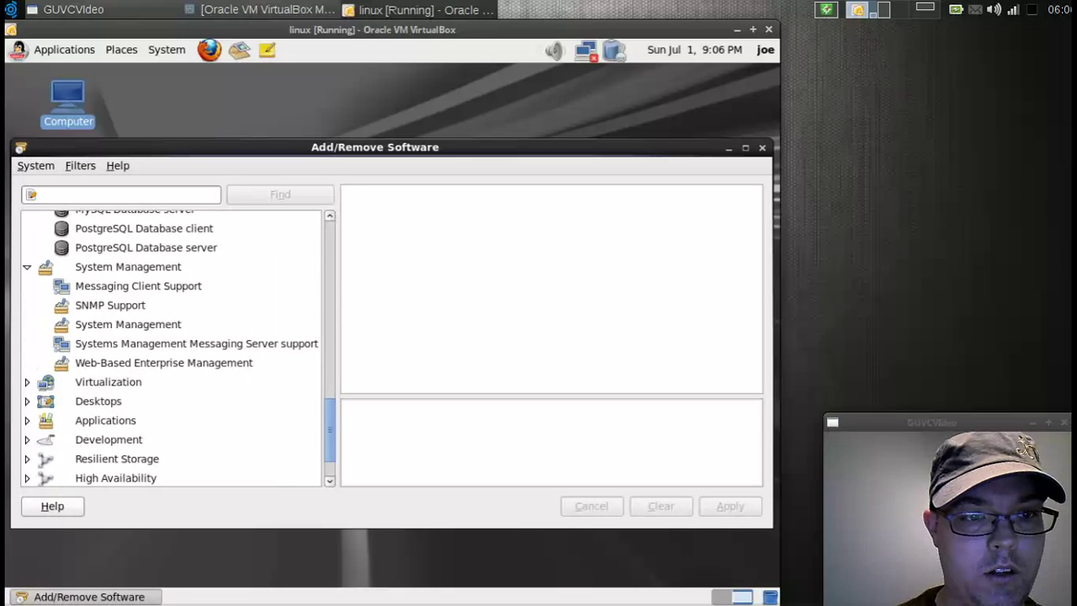
# Step: Expand the Virtualization and Desktops groups and look through their package categories
pyautogui.click(26, 322)
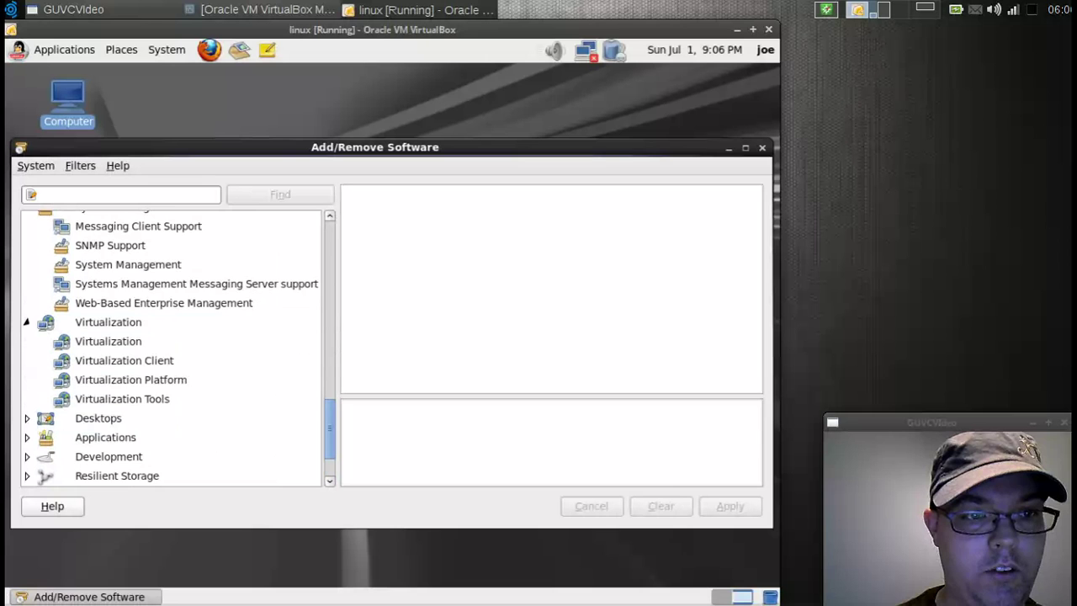
pyautogui.scroll(-2, 30, 350)
pyautogui.click(26, 342)
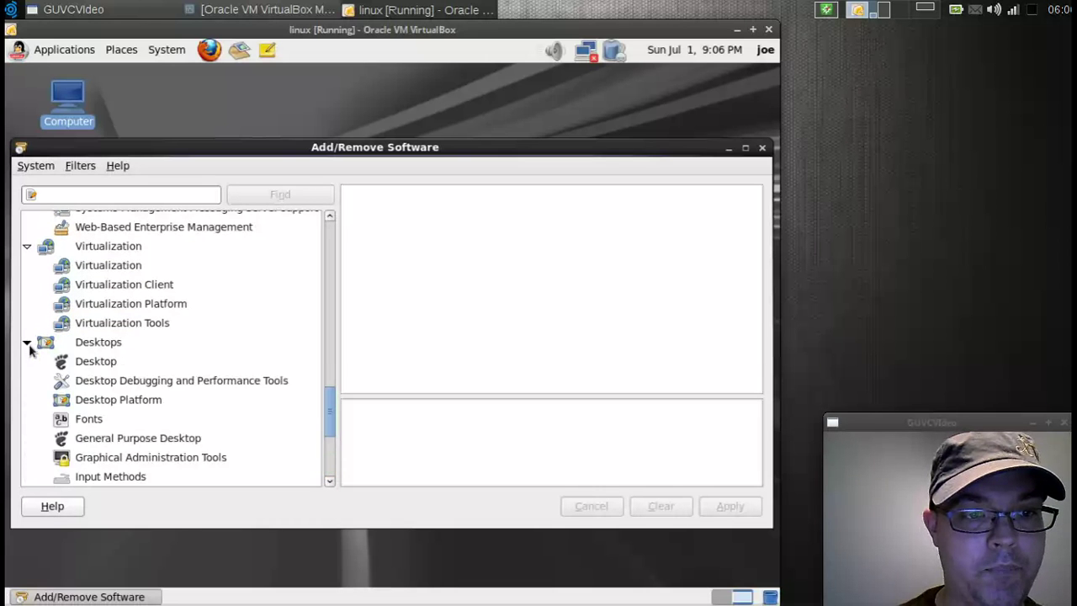
pyautogui.scroll(-2, 46, 358)
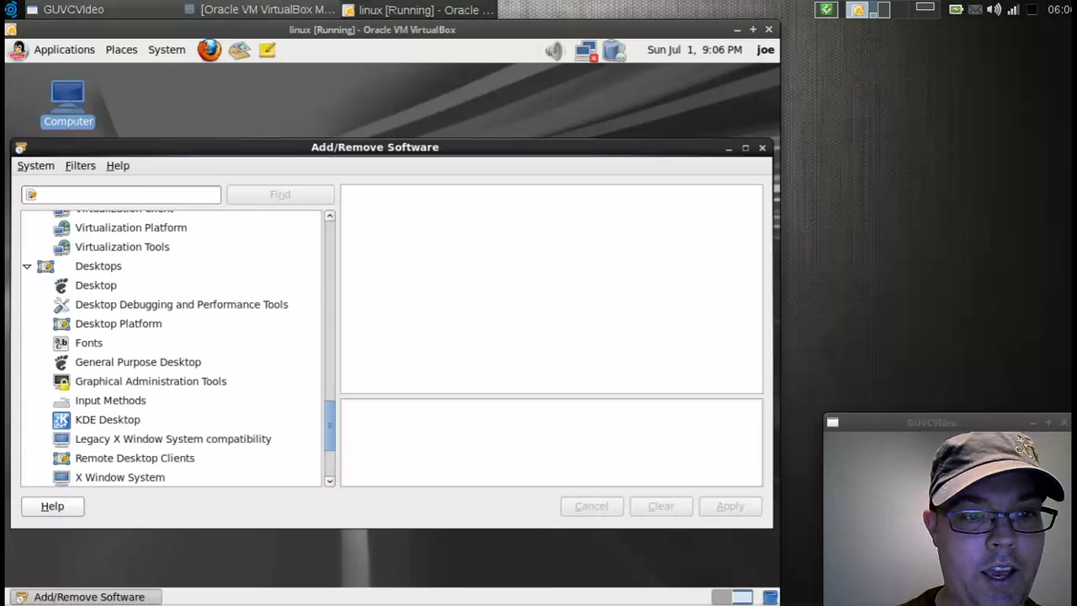
pyautogui.scroll(-2, 97, 361)
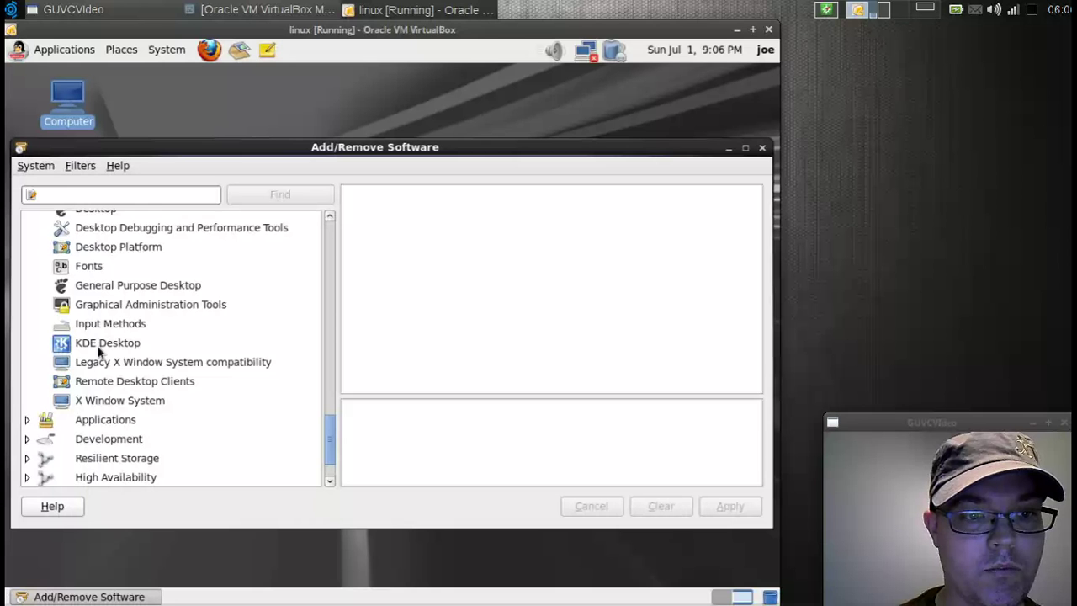
pyautogui.scroll(-1, 98, 351)
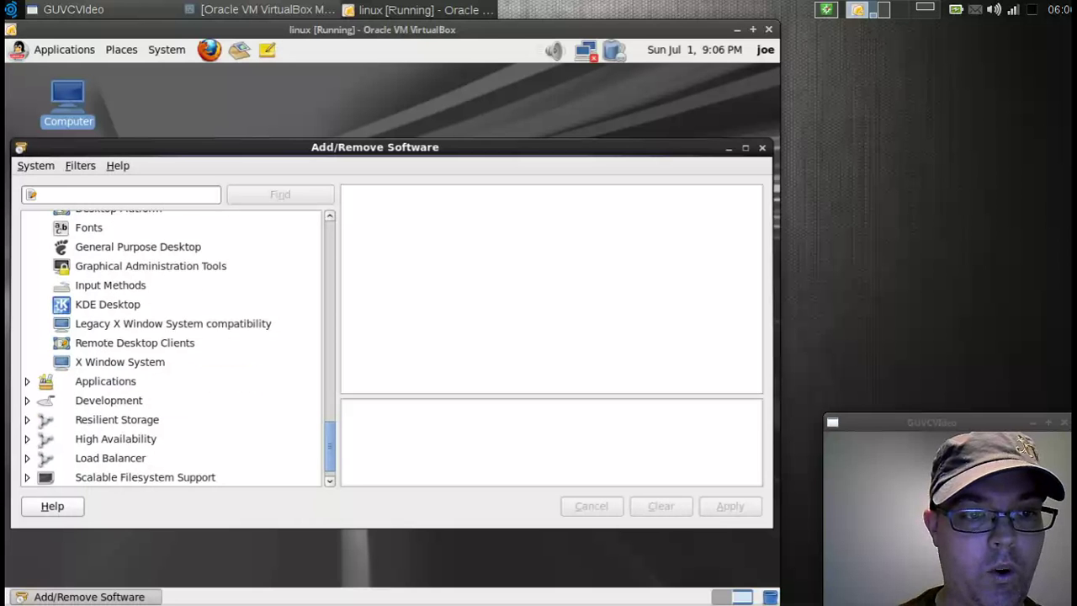
# Step: Expand the Applications and Development groups to view their package categories
pyautogui.click(26, 381)
pyautogui.scroll(-2, 26, 383)
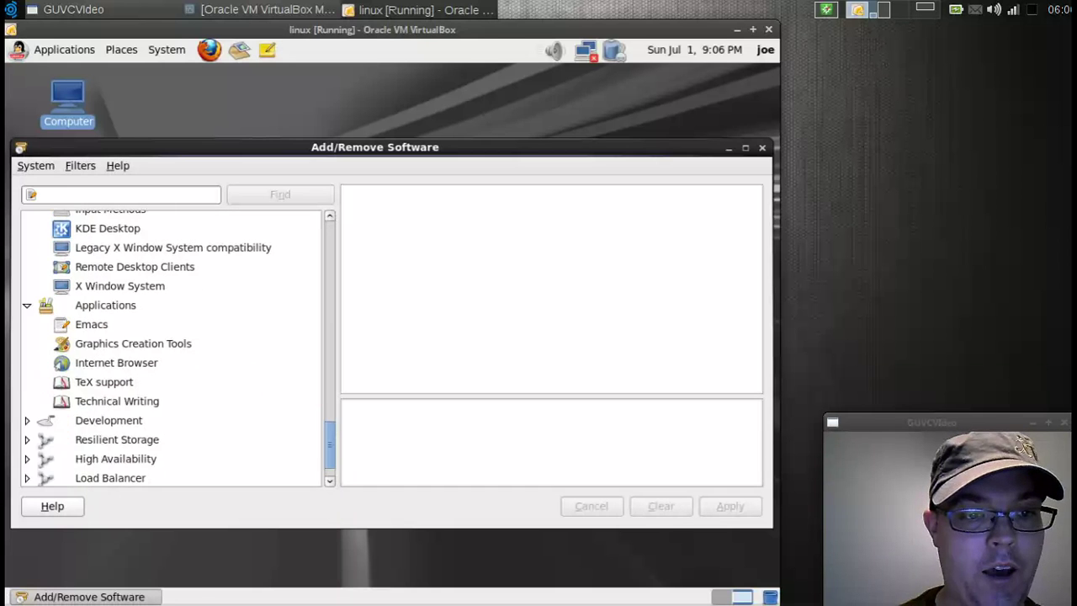
pyautogui.click(27, 419)
pyautogui.scroll(-3, 30, 425)
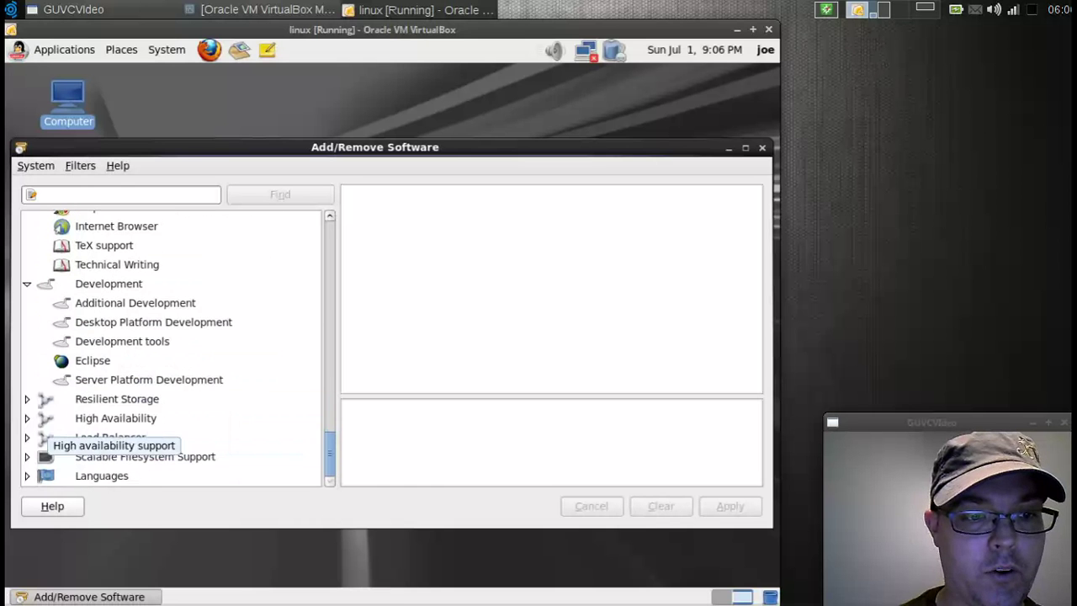
# Step: List the KDE Desktop packages from the Desktops group and look over them alongside the surrounding software groups
pyautogui.scroll(15, 30, 402)
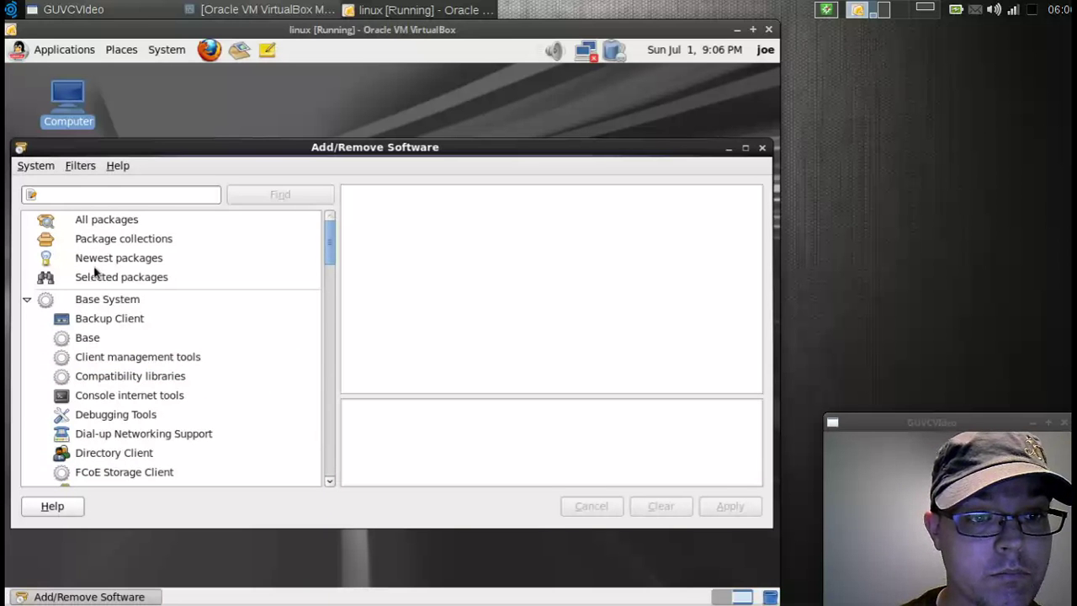
pyautogui.scroll(-4, 96, 271)
pyautogui.scroll(-5, 168, 345)
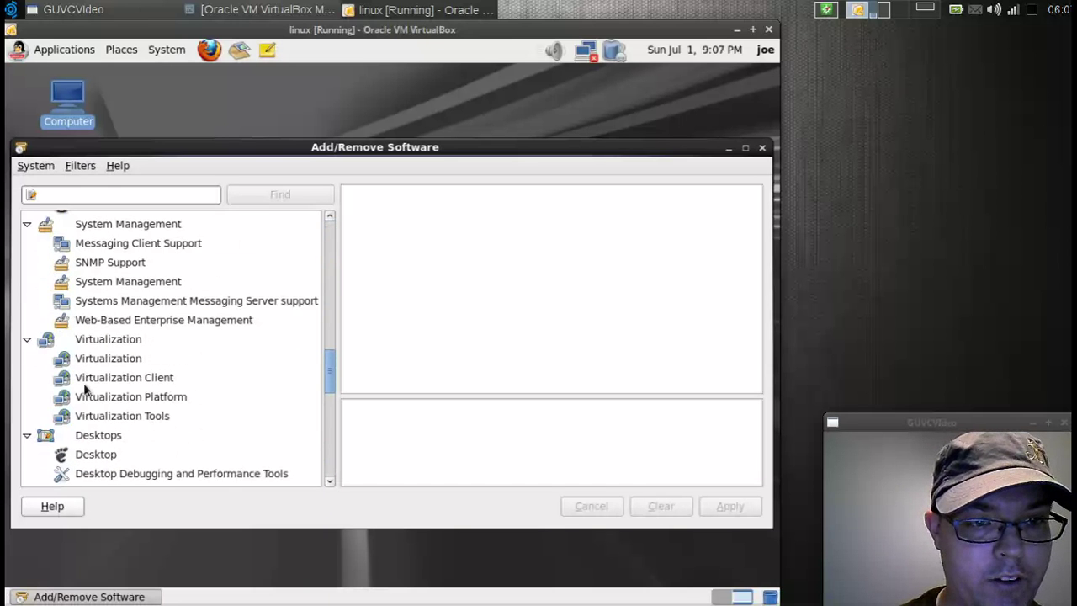
pyautogui.scroll(-5, 84, 388)
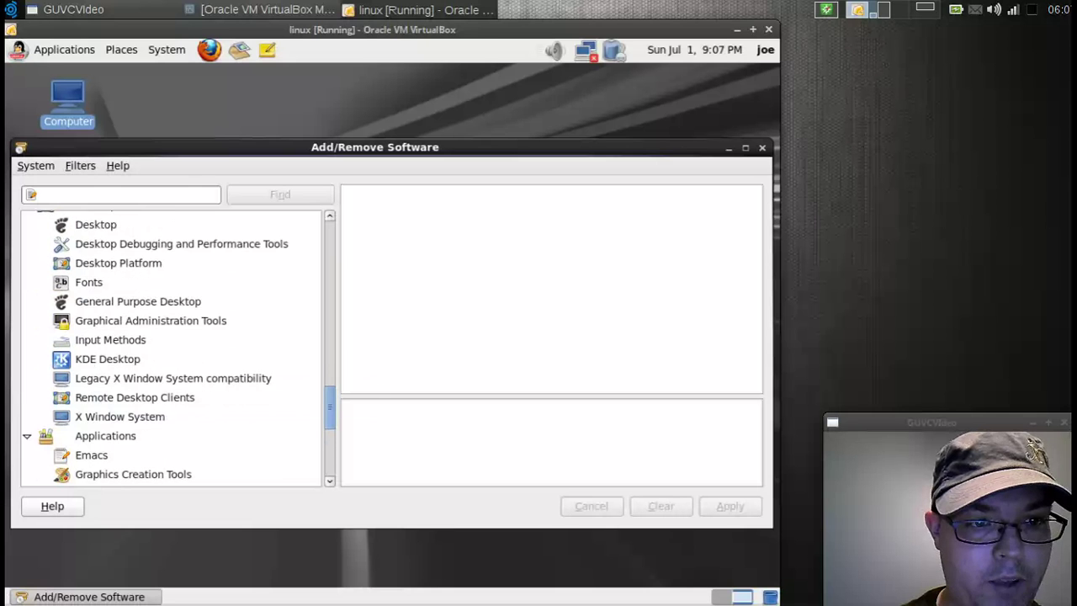
pyautogui.click(92, 360)
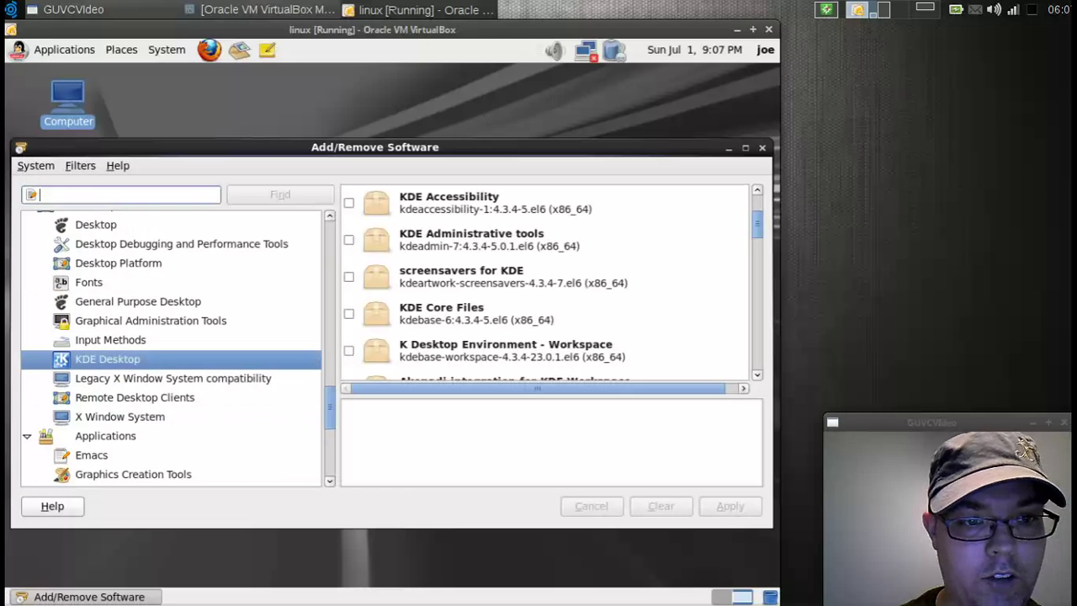
pyautogui.scroll(2, 528, 251)
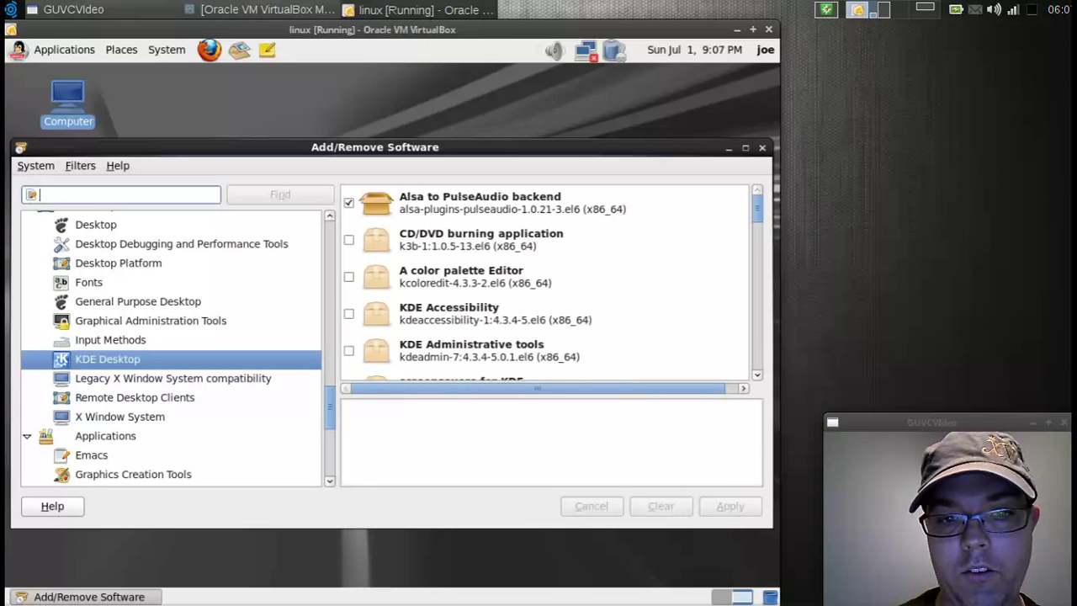
pyautogui.scroll(-5, 204, 360)
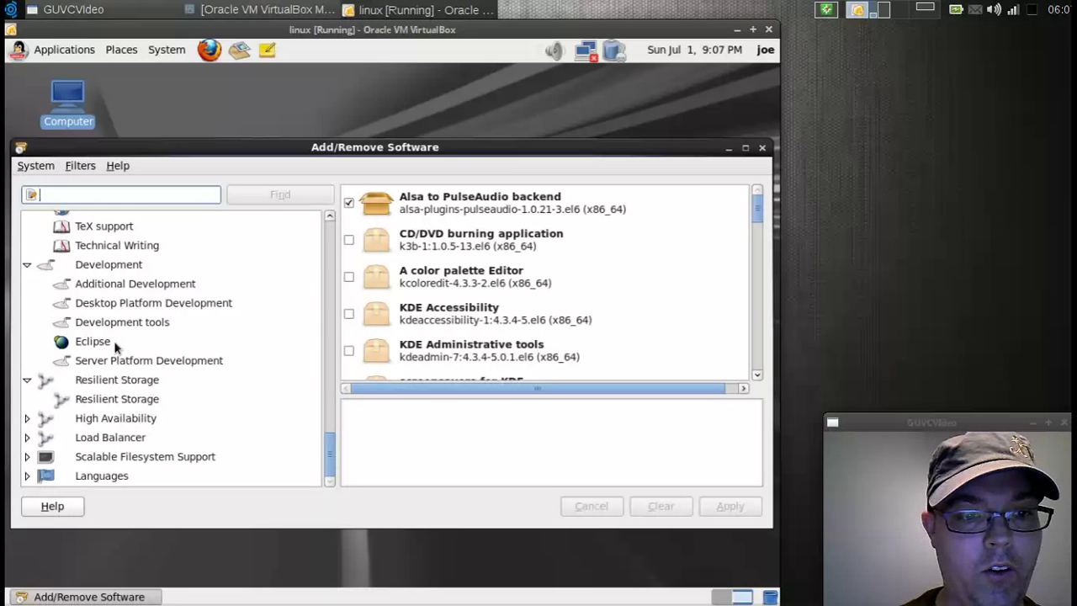
pyautogui.scroll(6, 118, 438)
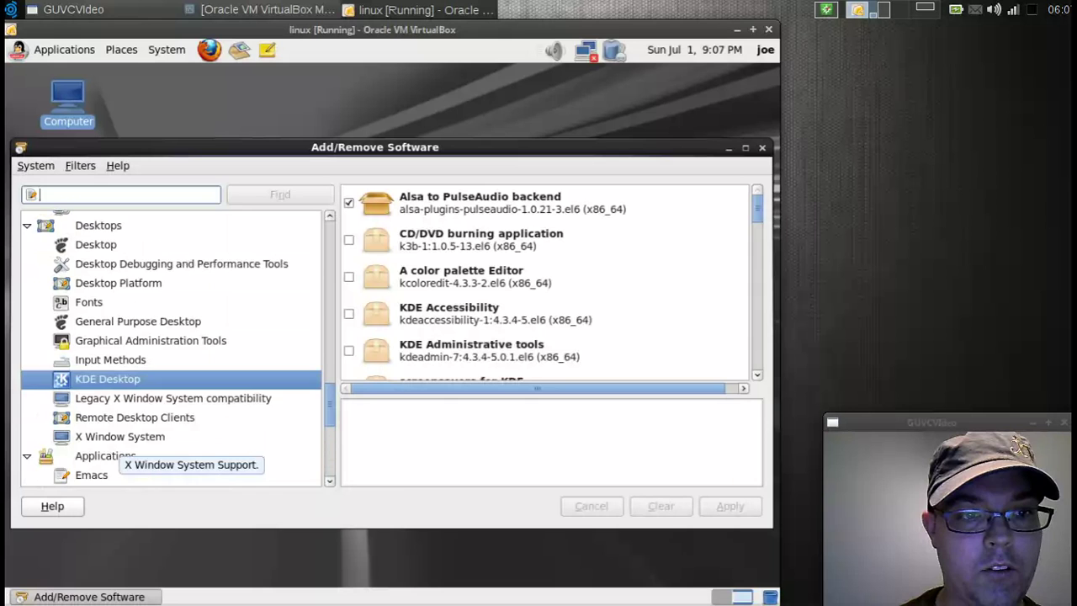
pyautogui.scroll(1, 107, 439)
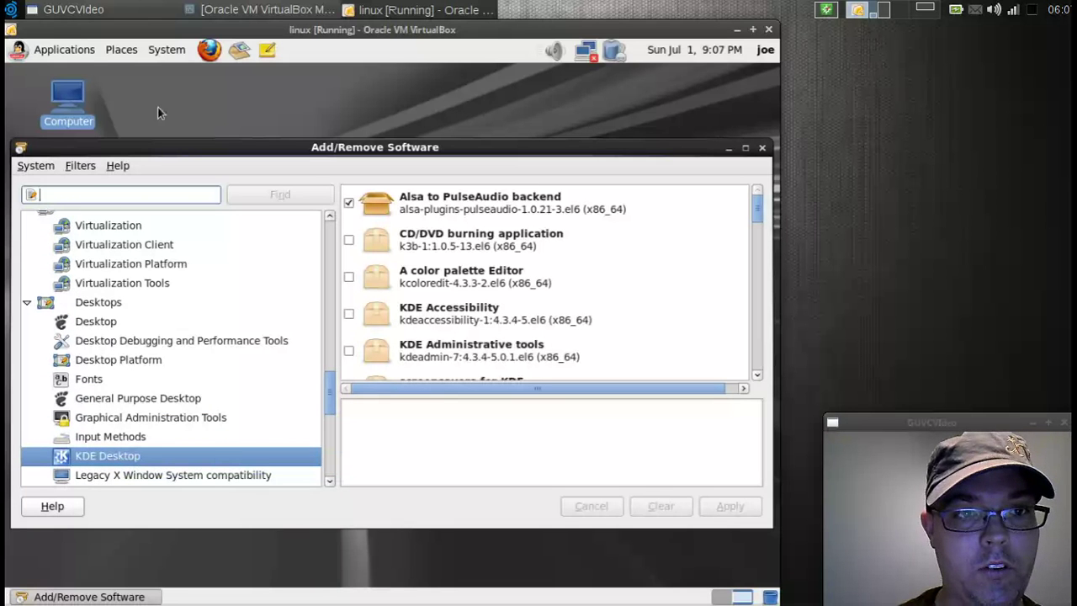
# Step: Launch Rhythmbox Music Player from the virtual machine's Sound & Video applications and view its version information
pyautogui.click(90, 50)
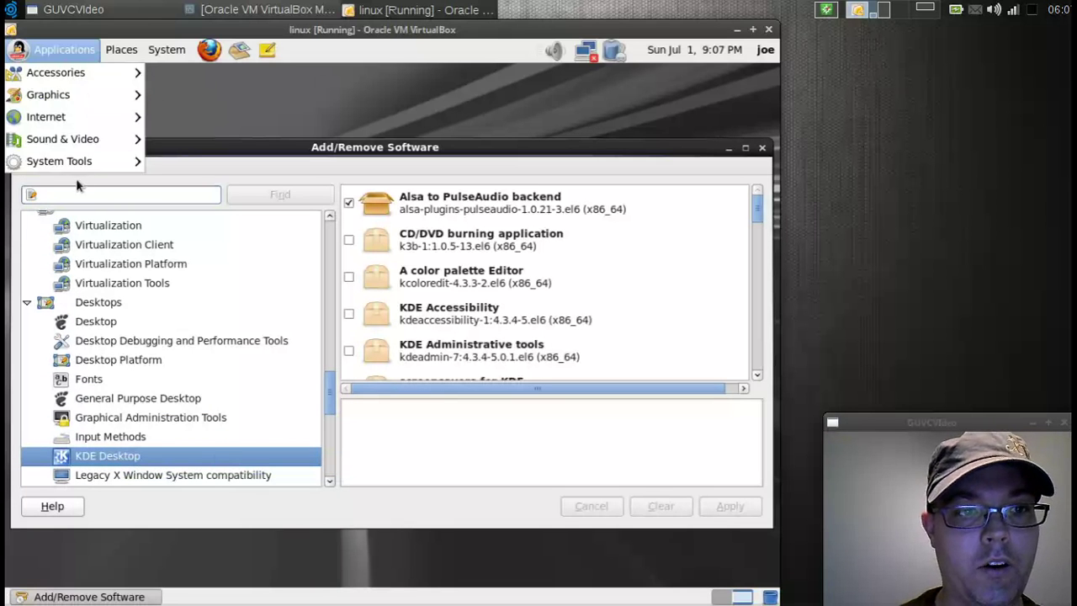
pyautogui.moveTo(84, 161)
pyautogui.moveTo(84, 140)
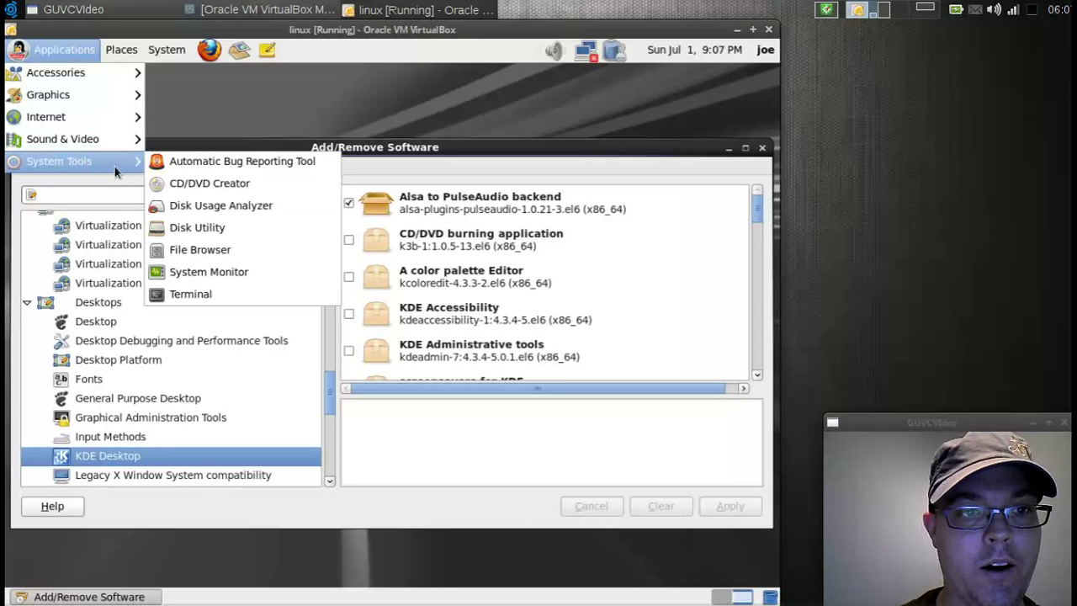
pyautogui.moveTo(118, 140)
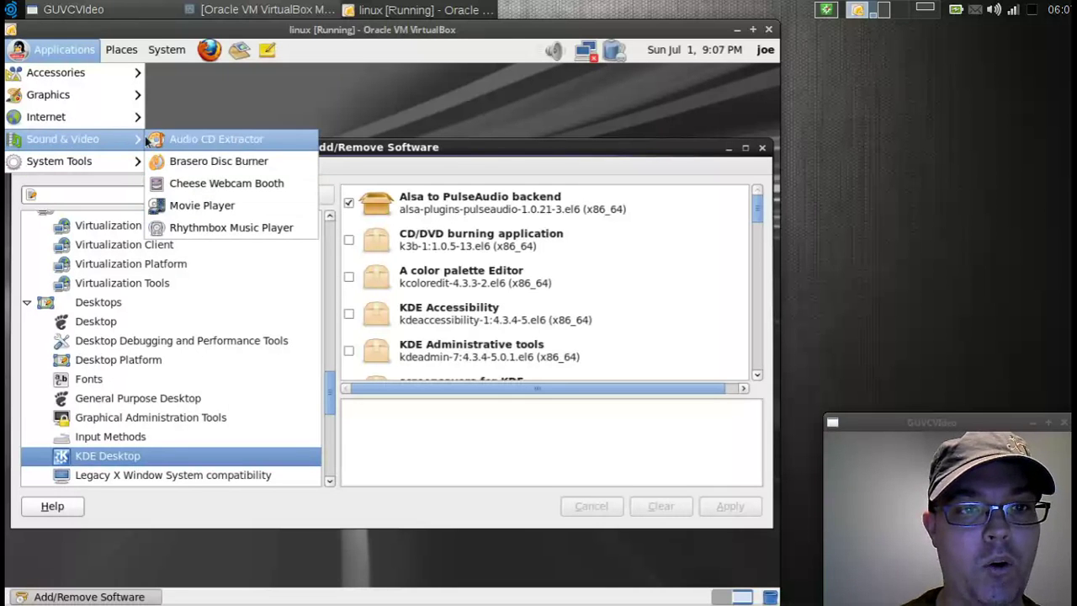
pyautogui.click(232, 238)
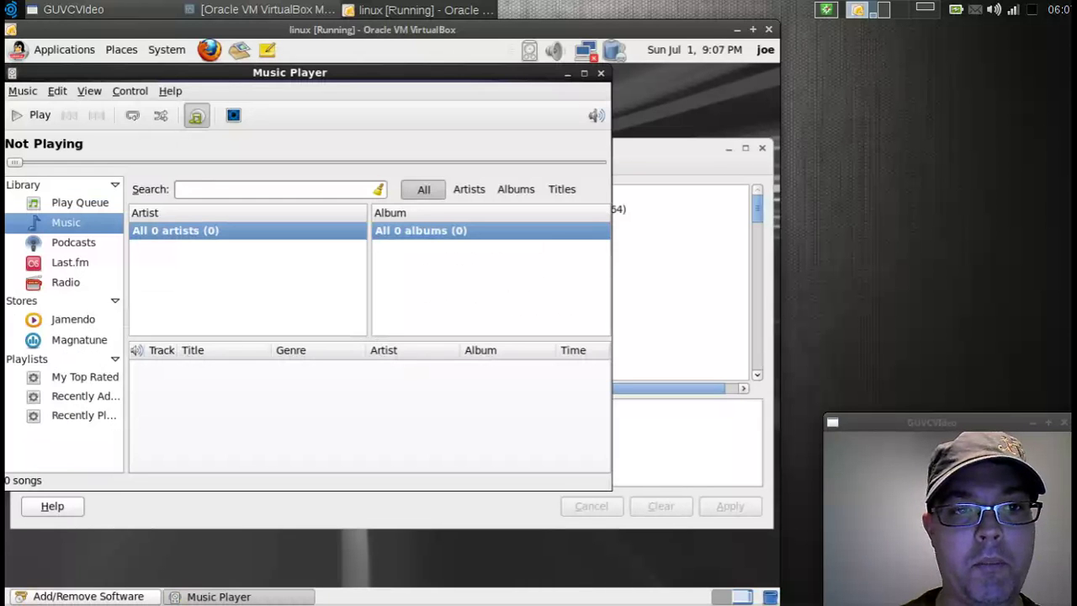
pyautogui.click(170, 91)
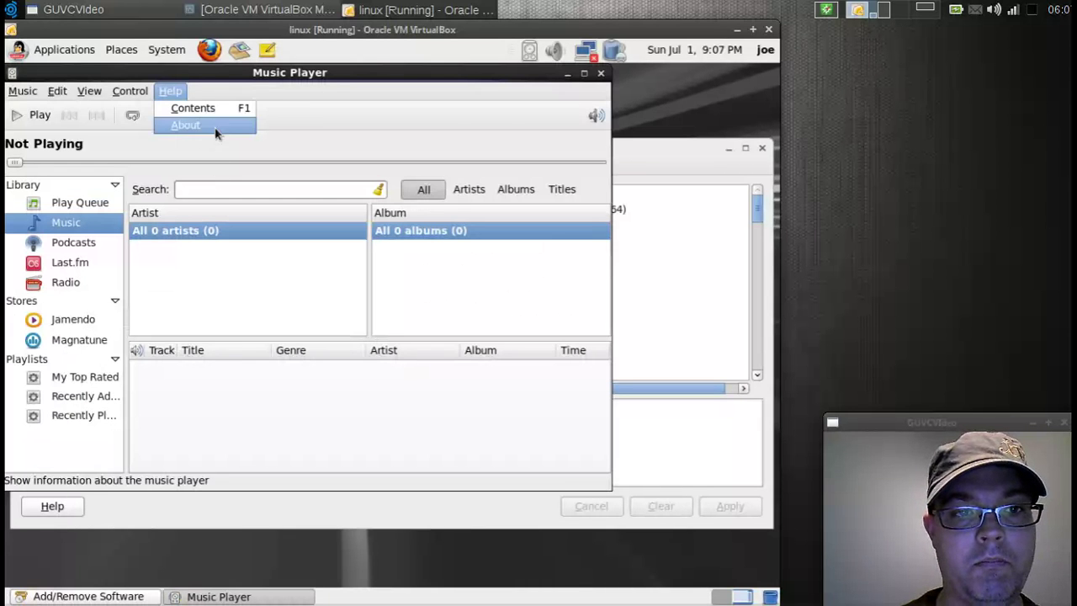
pyautogui.click(186, 125)
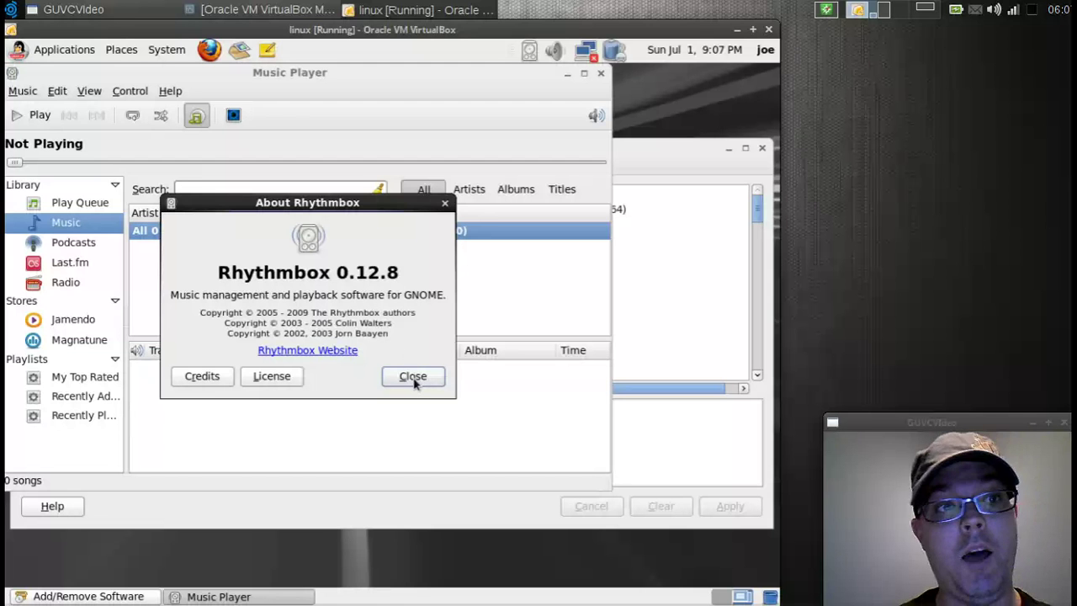
# Step: Switch to the host Xfce desktop, launch its own Rhythmbox and view that copy's version information
pyautogui.click(8, 13)
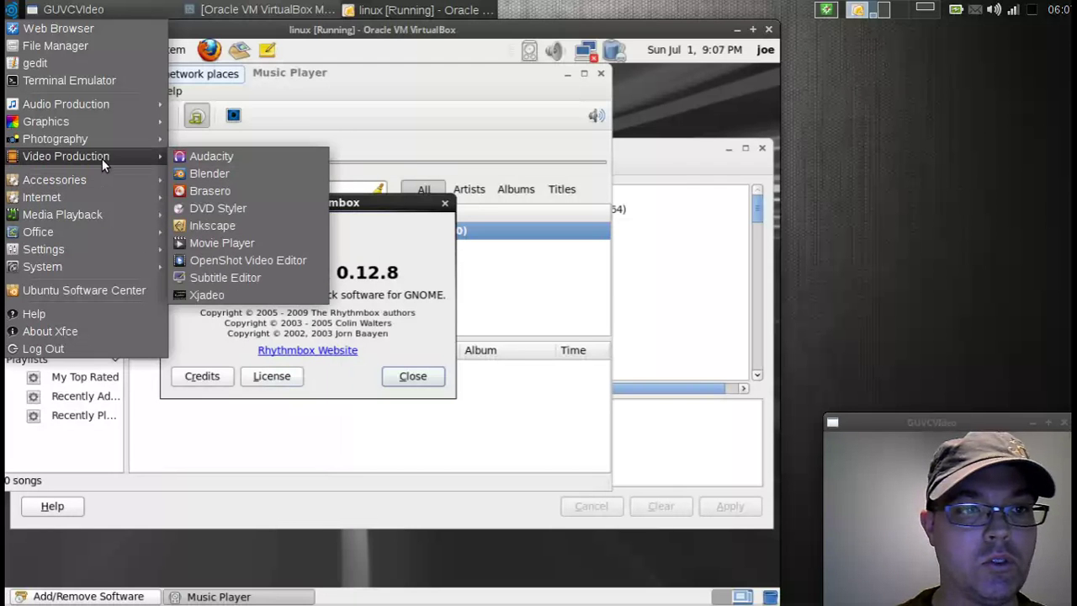
pyautogui.moveTo(97, 228)
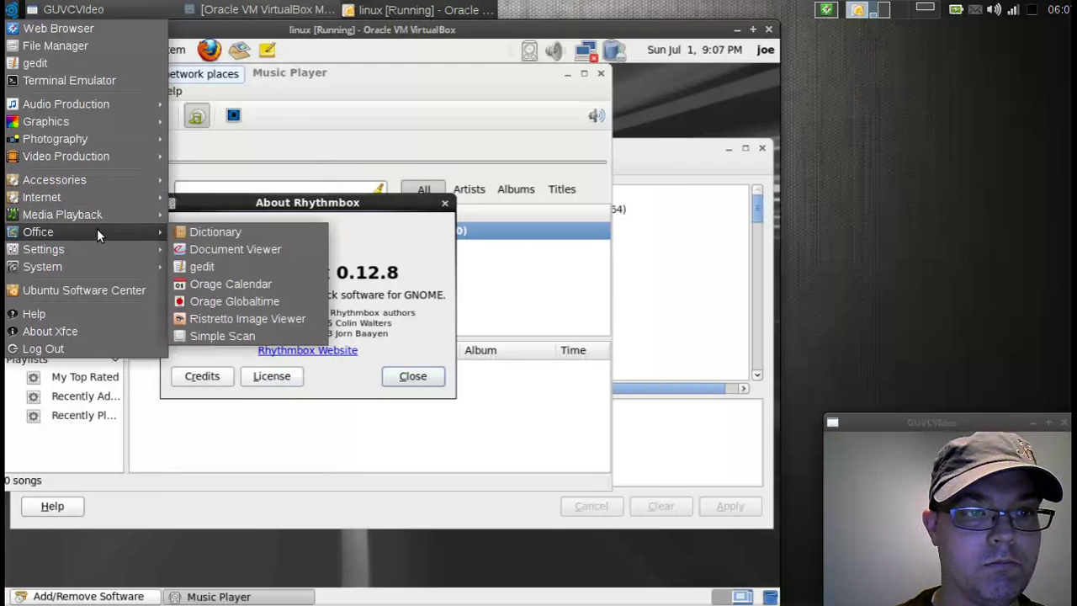
pyautogui.click(242, 346)
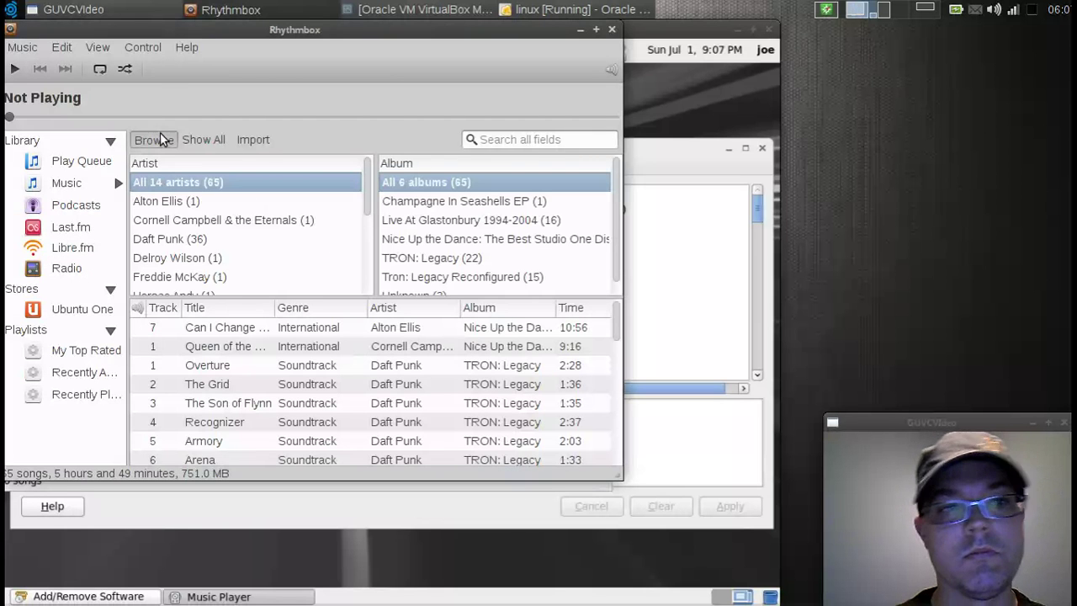
pyautogui.click(186, 48)
pyautogui.click(216, 124)
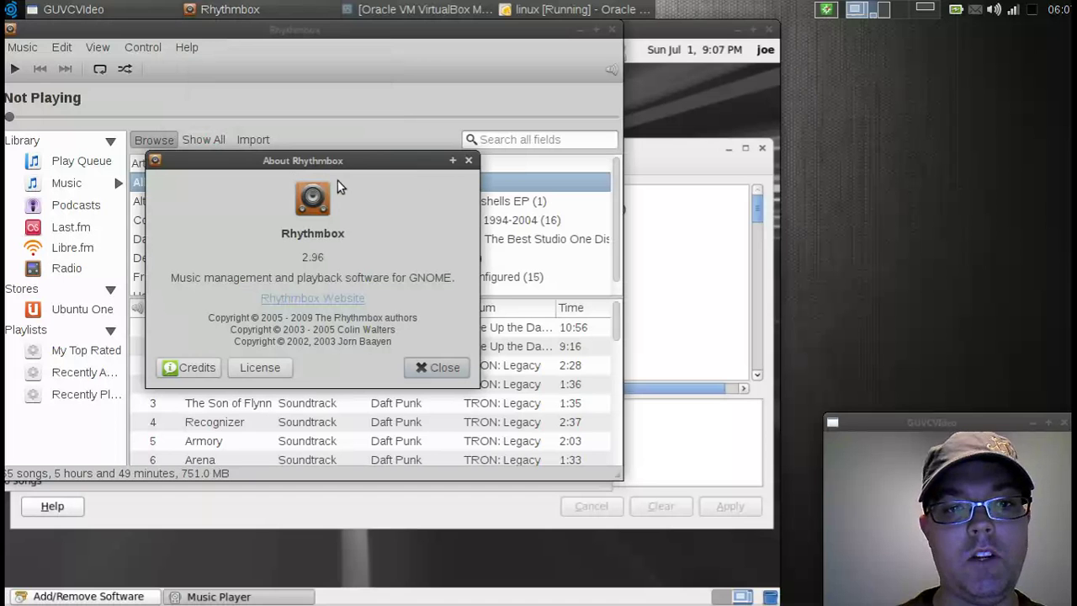
# Step: Close the host's Rhythmbox with its About dialog, and dismiss the About Rhythmbox dialog in the virtual machine
pyautogui.click(433, 368)
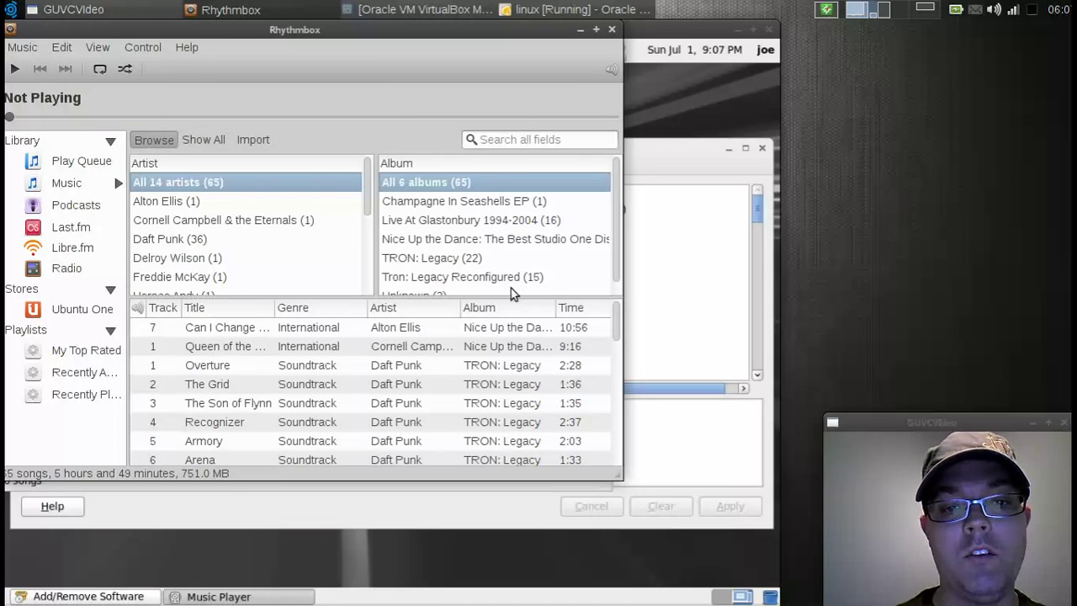
pyautogui.click(611, 29)
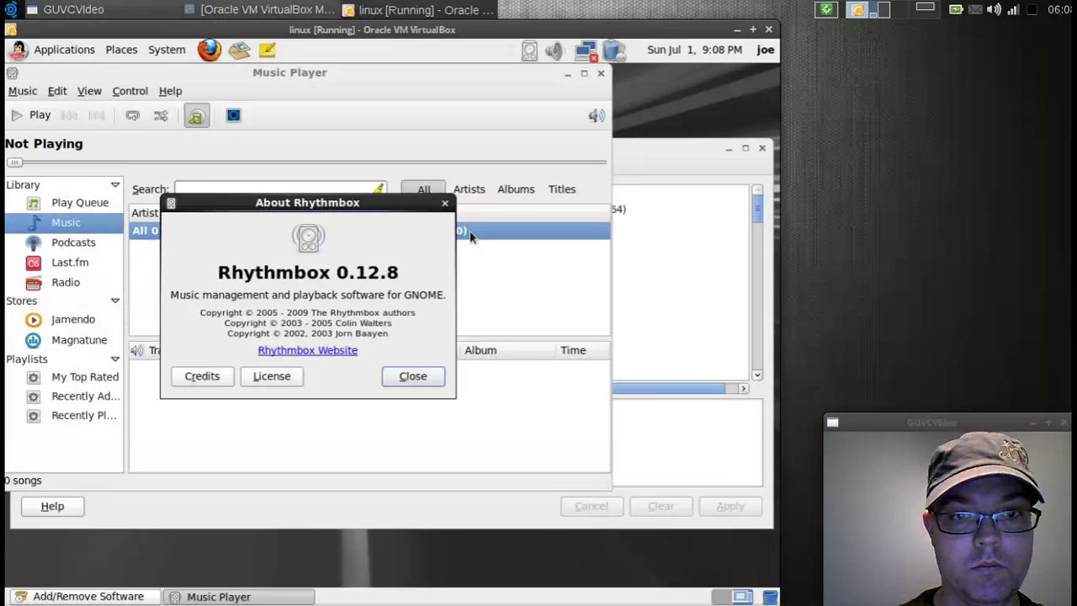
pyautogui.click(444, 202)
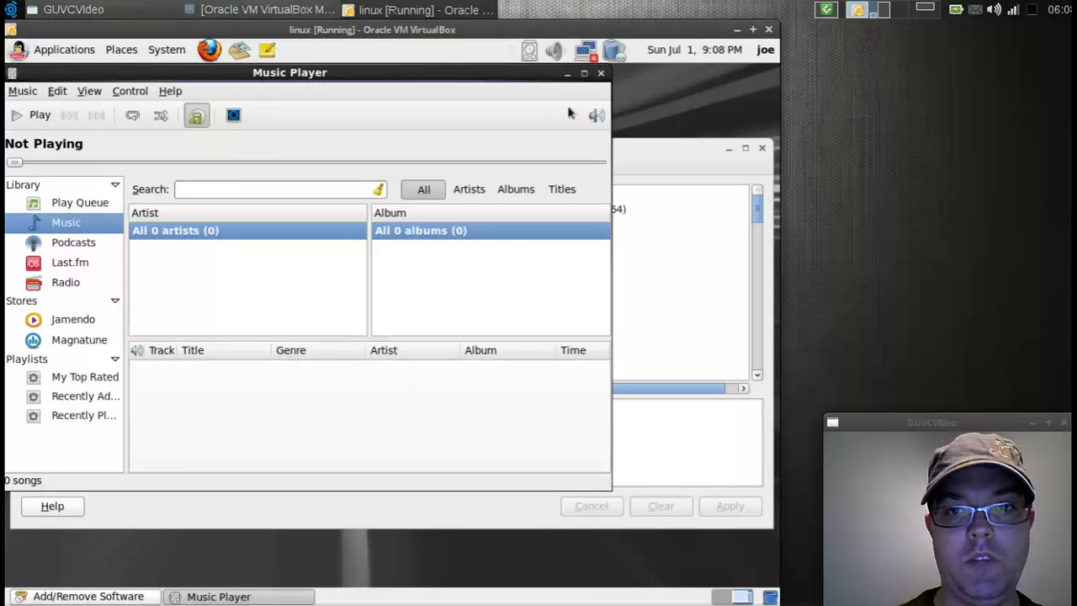
# Step: Close the virtual machine's Music Player and look over the remaining software groups down to Languages
pyautogui.click(601, 74)
pyautogui.scroll(-5, 263, 357)
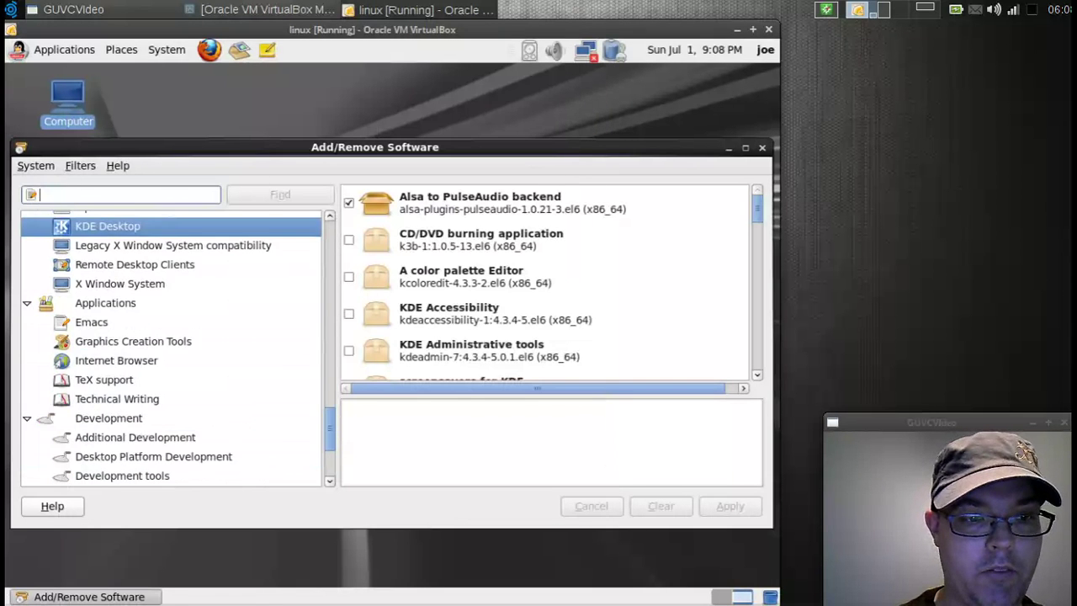
pyautogui.scroll(-3, 139, 363)
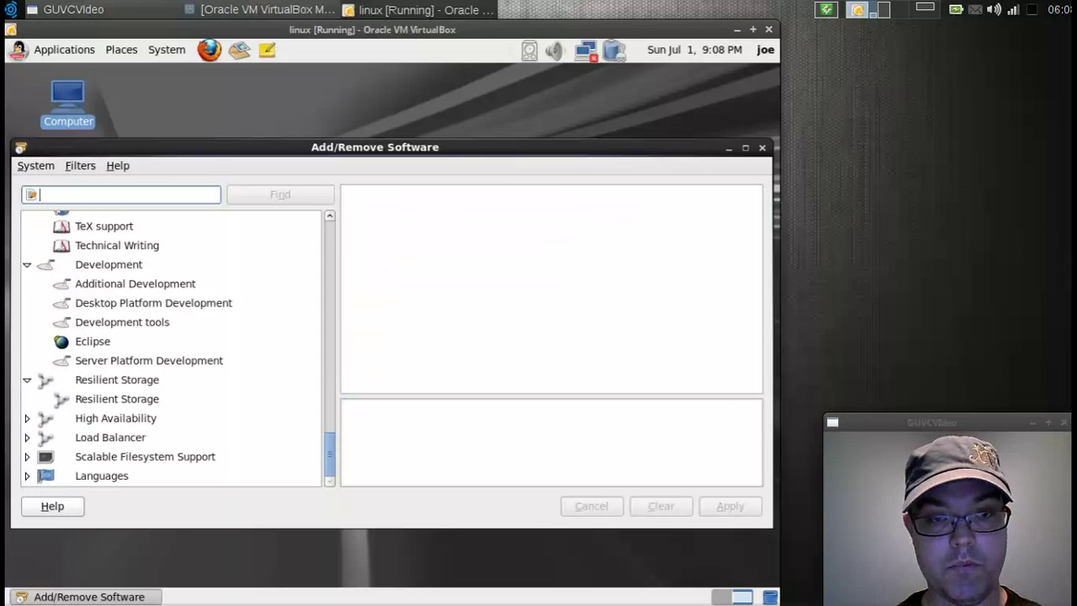
# Step: Switch to the host's web browser and bring up the start of DistroWatch's Oracle Linux page
pyautogui.hotkey('ctrl', 'alt', 'Left')
pyautogui.hotkey('ctrl', 'alt', 'Right')
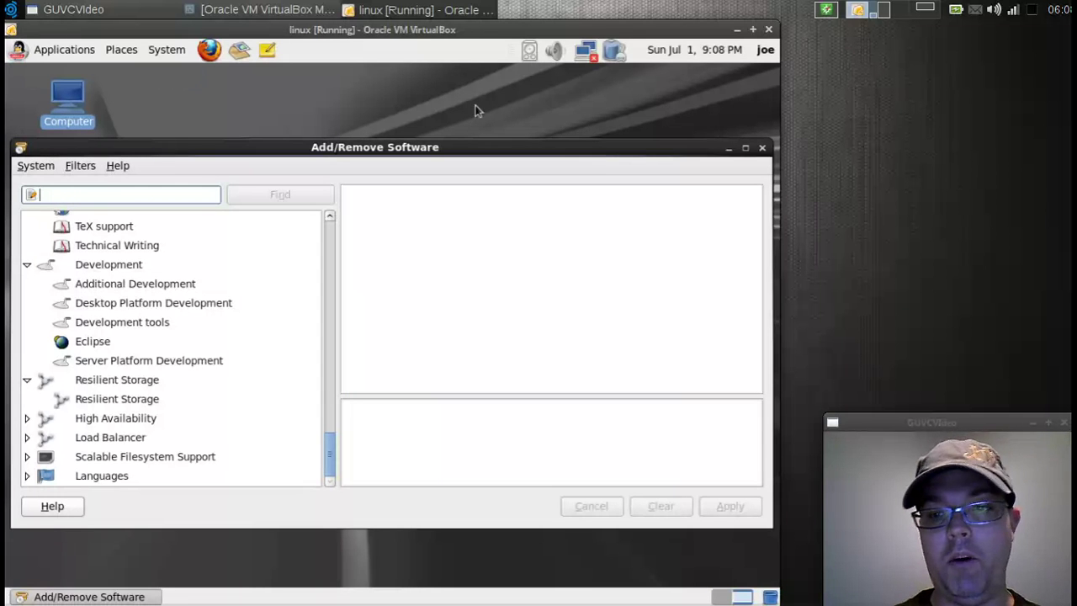
pyautogui.click(823, 11)
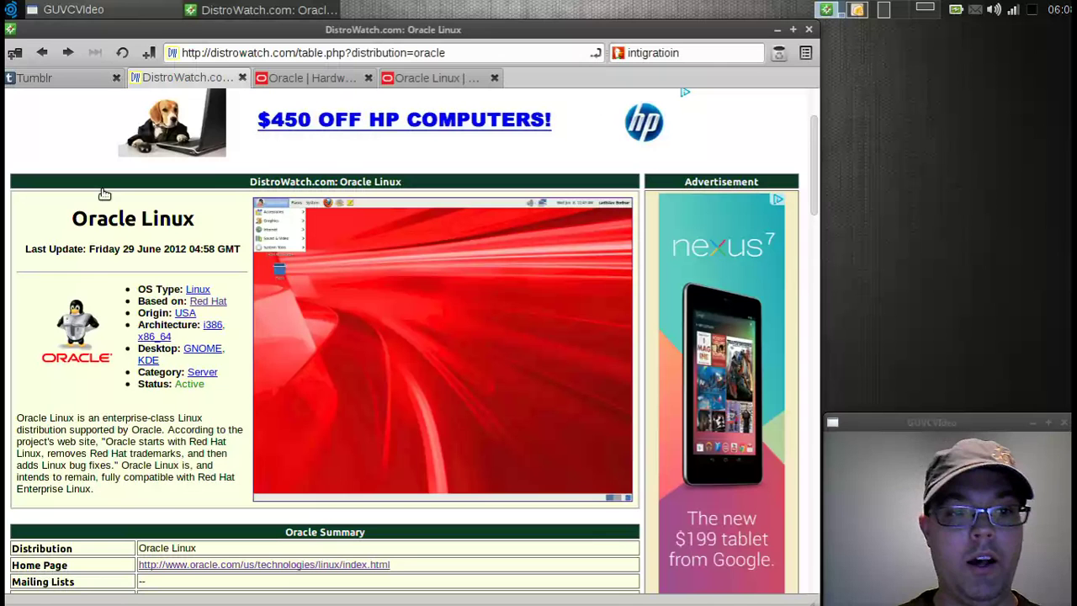
pyautogui.scroll(3, 174, 166)
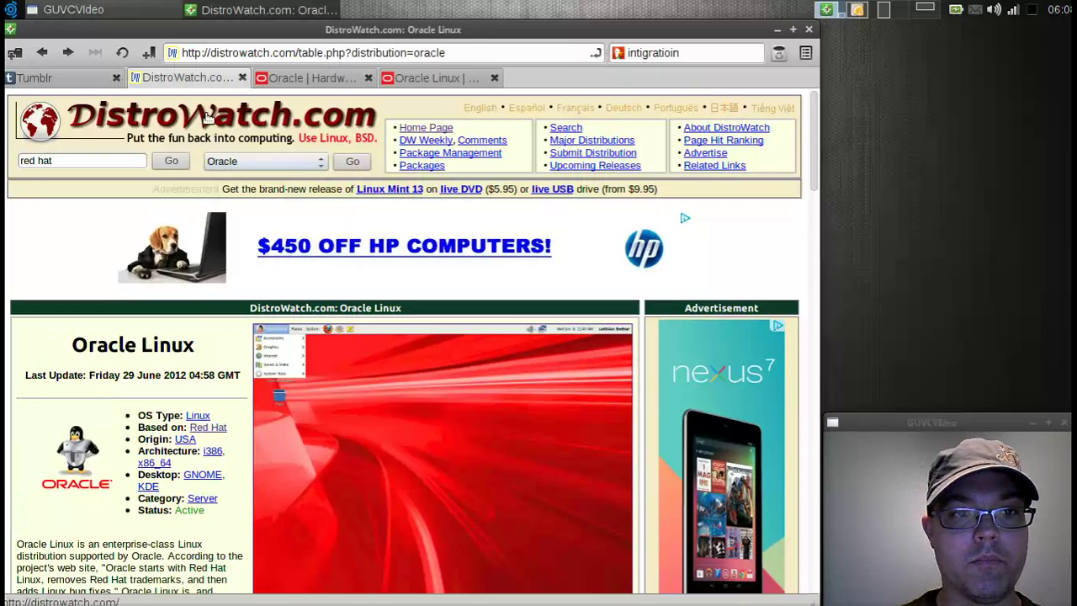
pyautogui.click(41, 54)
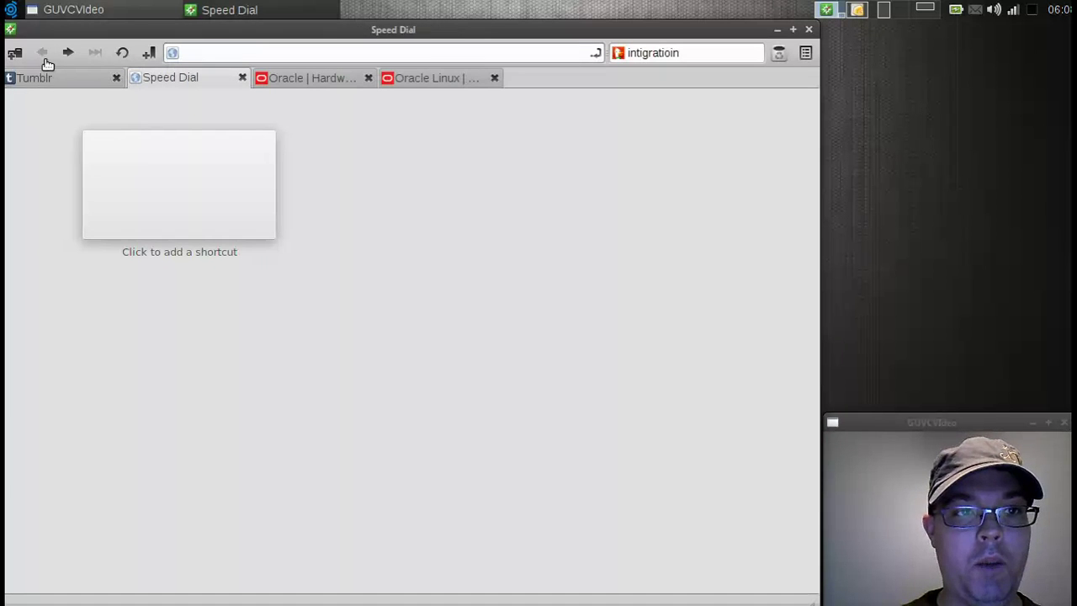
pyautogui.click(69, 53)
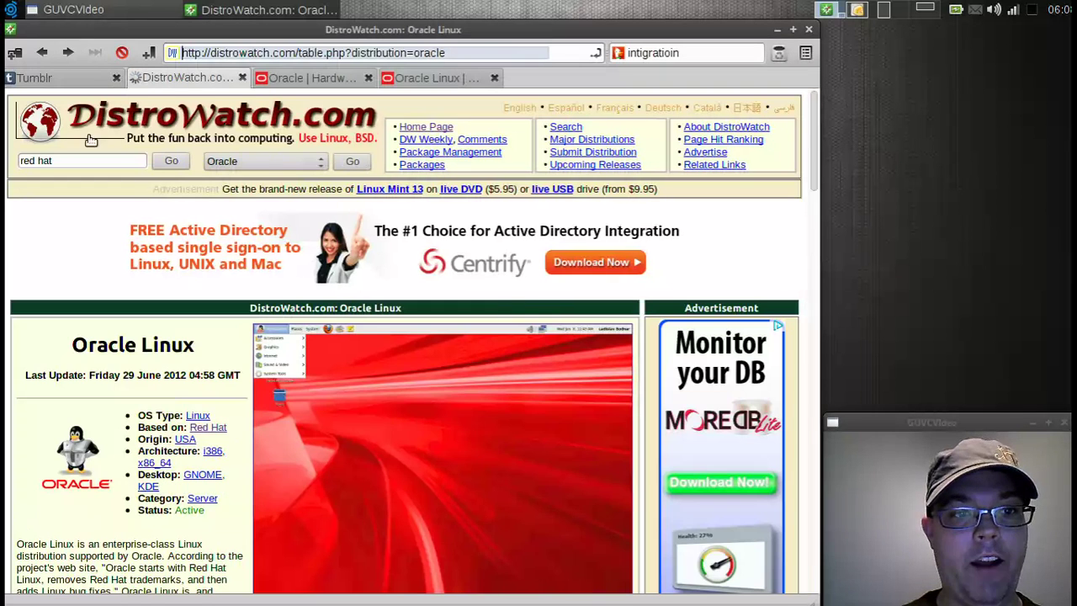
# Step: Search DistroWatch for the CentOS distribution and read its description and release details
pyautogui.click(69, 161)
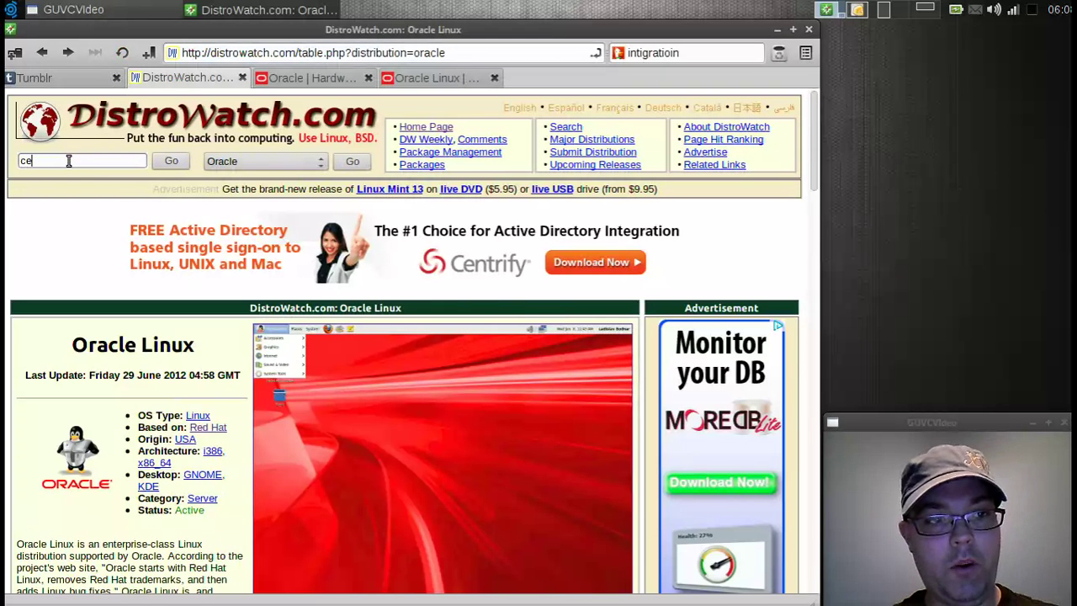
pyautogui.press('Return')
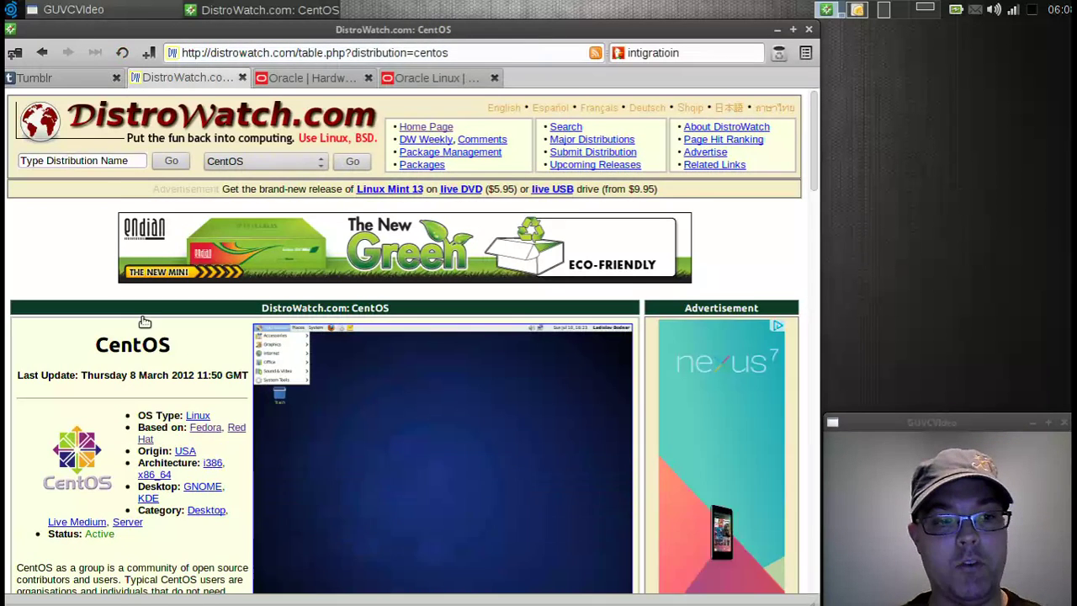
pyautogui.scroll(-5, 139, 320)
pyautogui.scroll(-2, 135, 353)
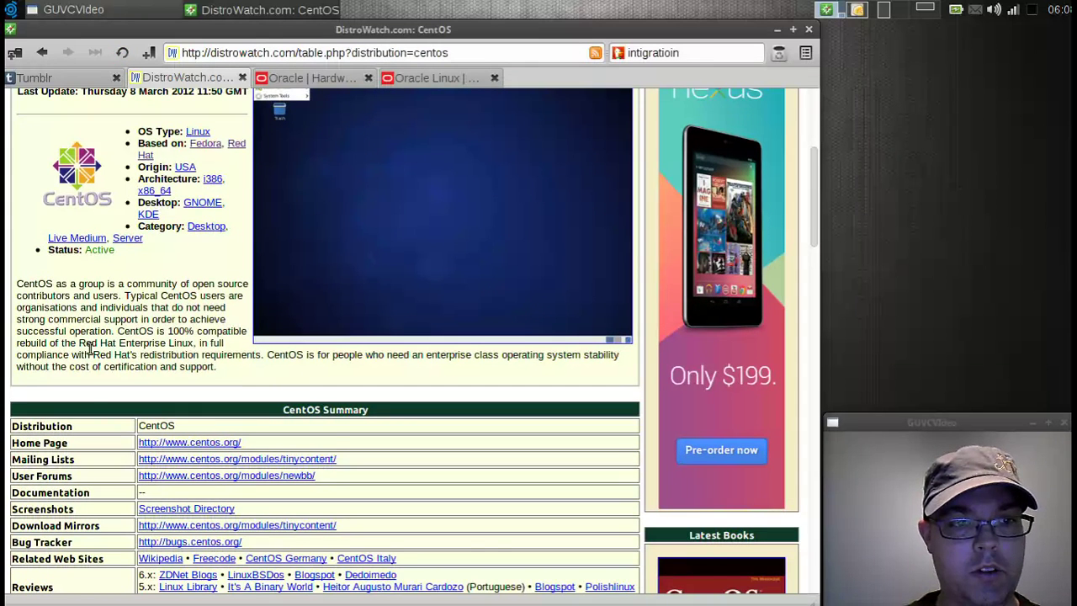
pyautogui.scroll(-1, 94, 349)
pyautogui.scroll(7, 112, 312)
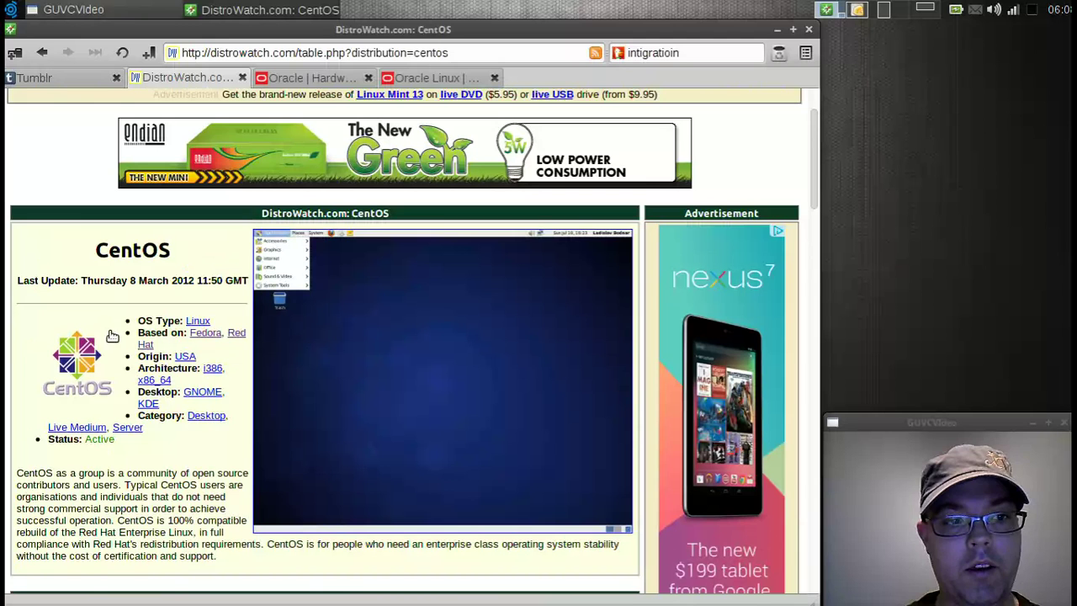
# Step: Return to DistroWatch's Oracle Linux page and read the distribution's description
pyautogui.click(43, 56)
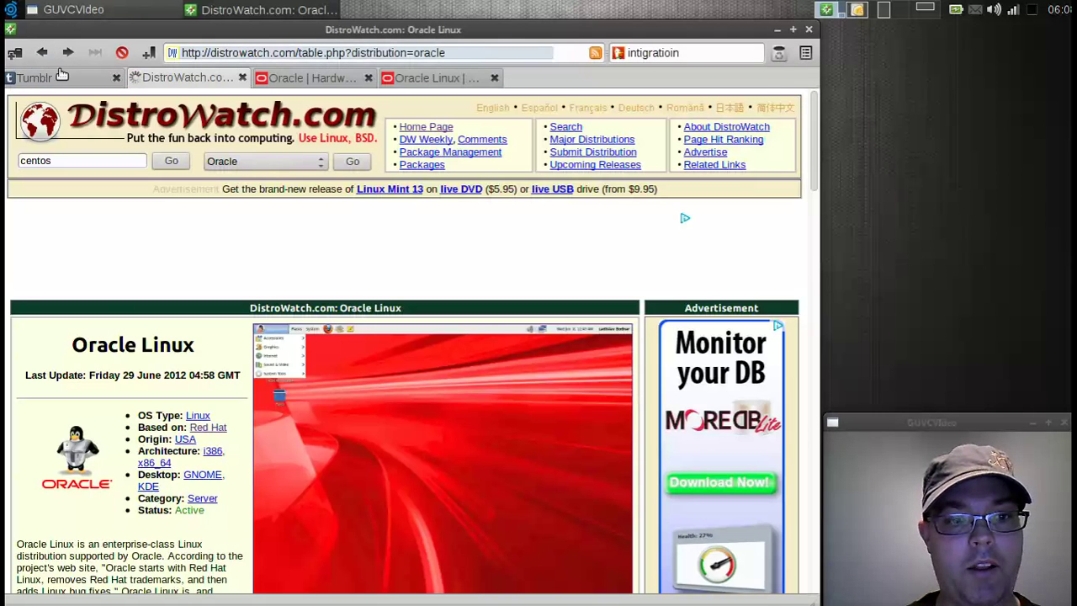
pyautogui.scroll(-6, 126, 347)
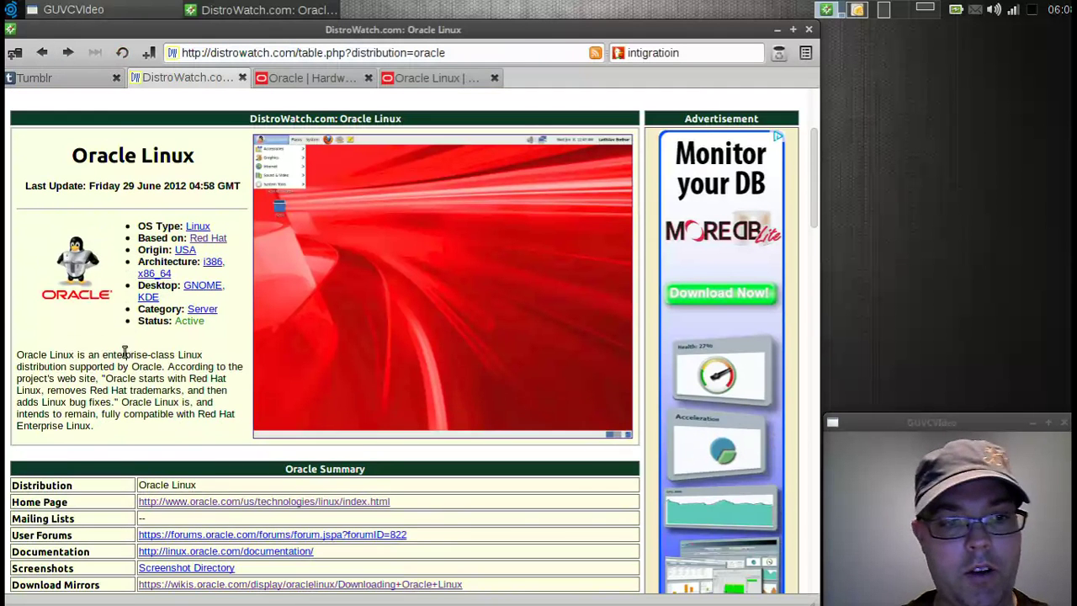
pyautogui.scroll(4, 126, 352)
# Step: View the Oracle home page in its own browser tab and open the site's Support page
pyautogui.click(318, 77)
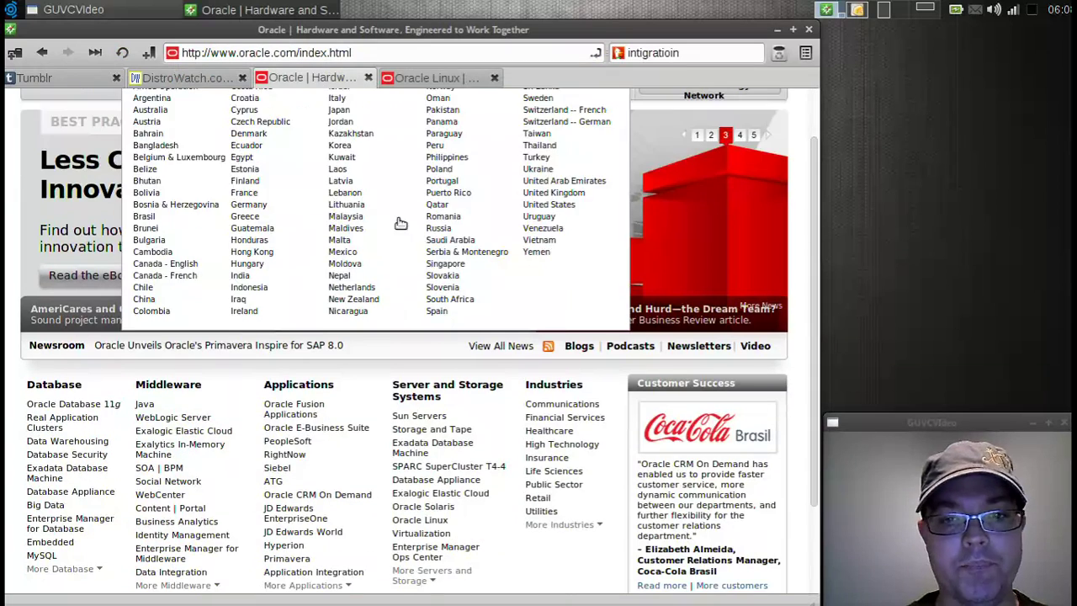
pyautogui.scroll(-2, 358, 448)
pyautogui.click(412, 94)
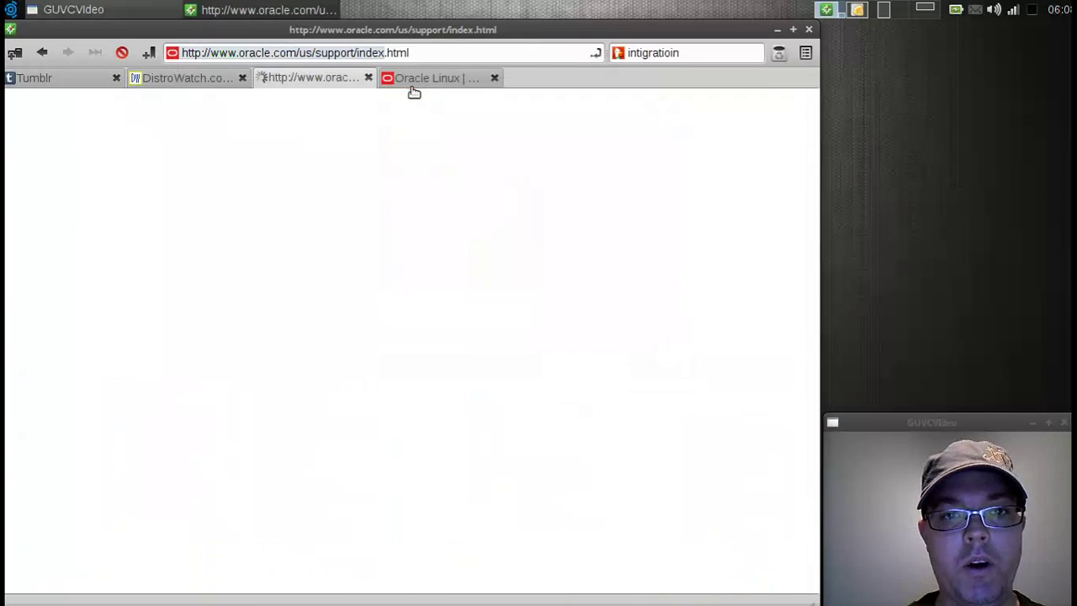
# Step: Examine the Oracle Linux product page, reading the Why Oracle Linux points, enterprise links and More Information section
pyautogui.click(415, 78)
pyautogui.scroll(-2, 271, 379)
pyautogui.scroll(-2, 335, 341)
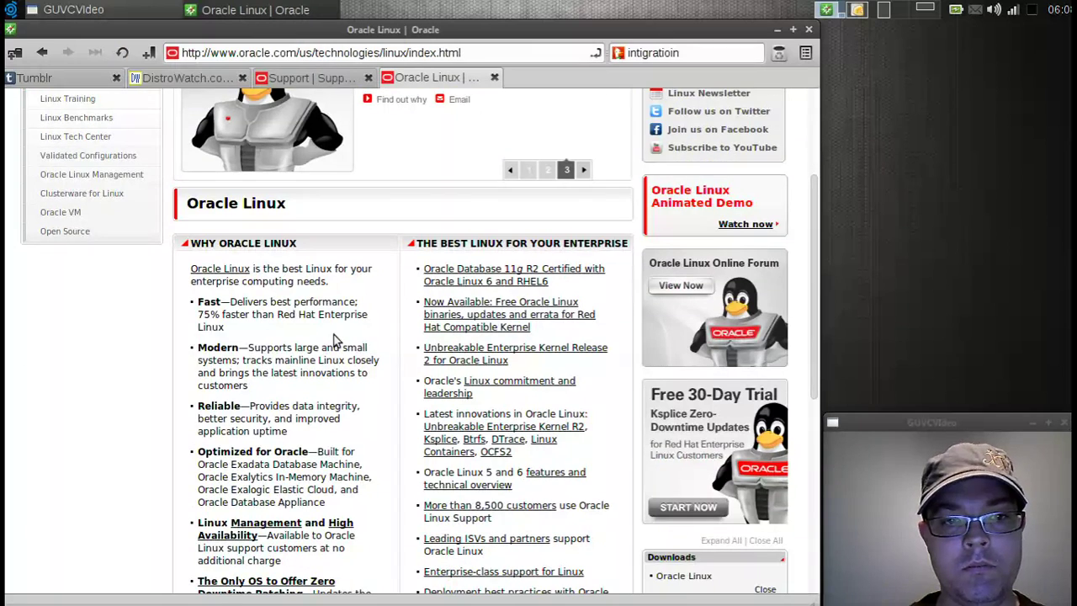
pyautogui.scroll(-2, 324, 363)
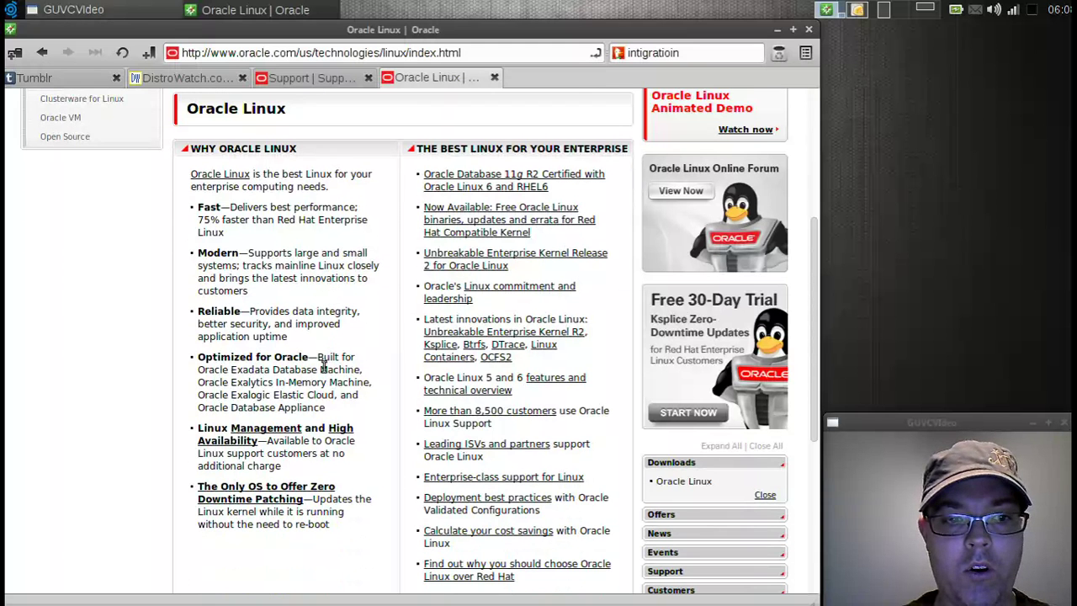
pyautogui.doubleClick(239, 370)
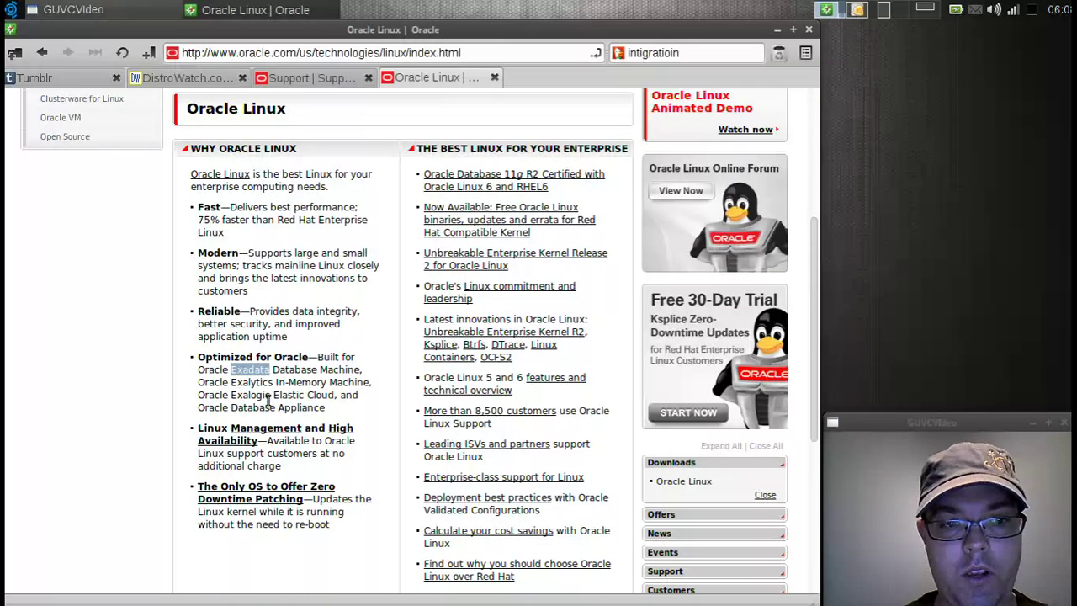
pyautogui.click(270, 392)
pyautogui.scroll(-1, 271, 410)
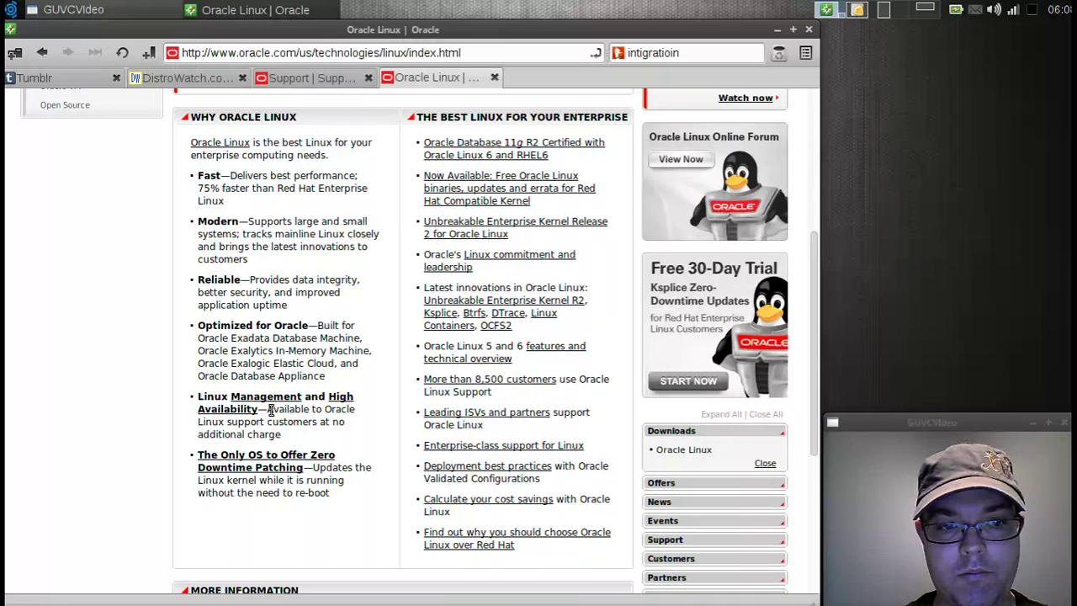
pyautogui.scroll(-2, 286, 407)
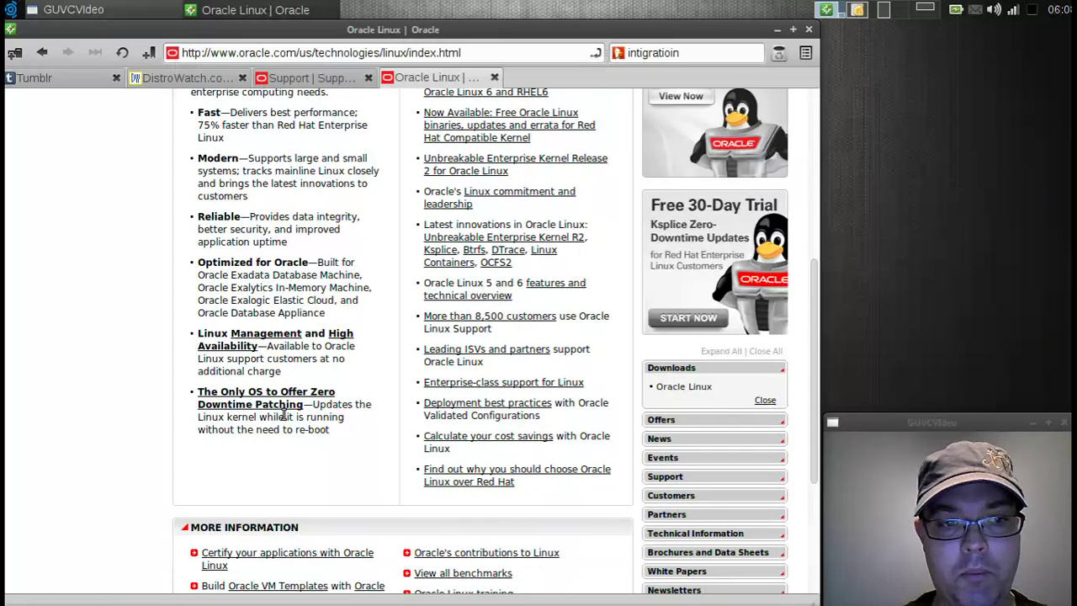
pyautogui.scroll(4, 286, 386)
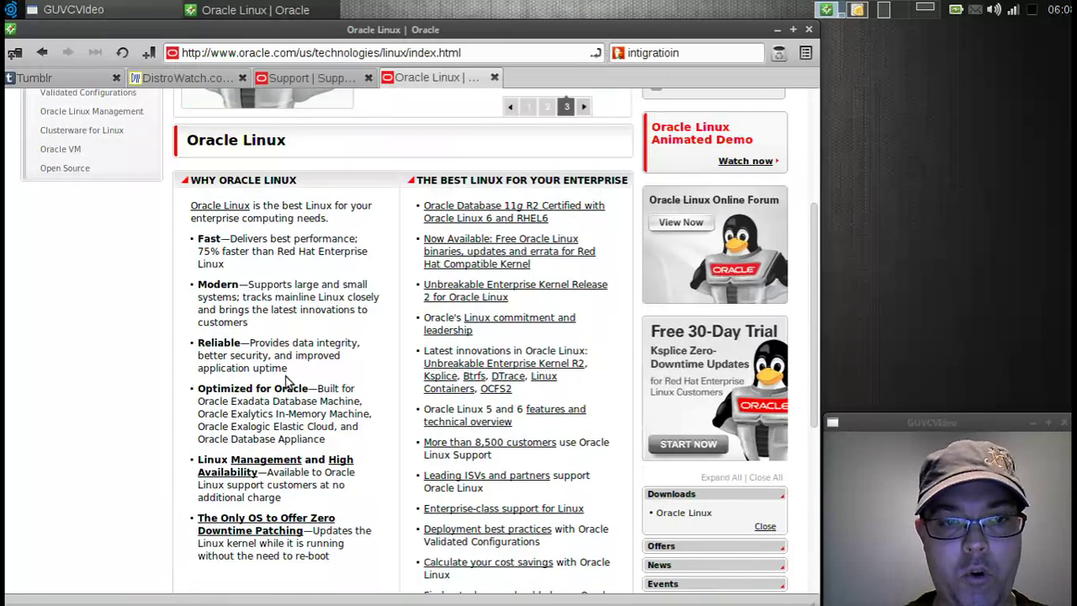
pyautogui.scroll(4, 285, 382)
pyautogui.scroll(-9, 286, 379)
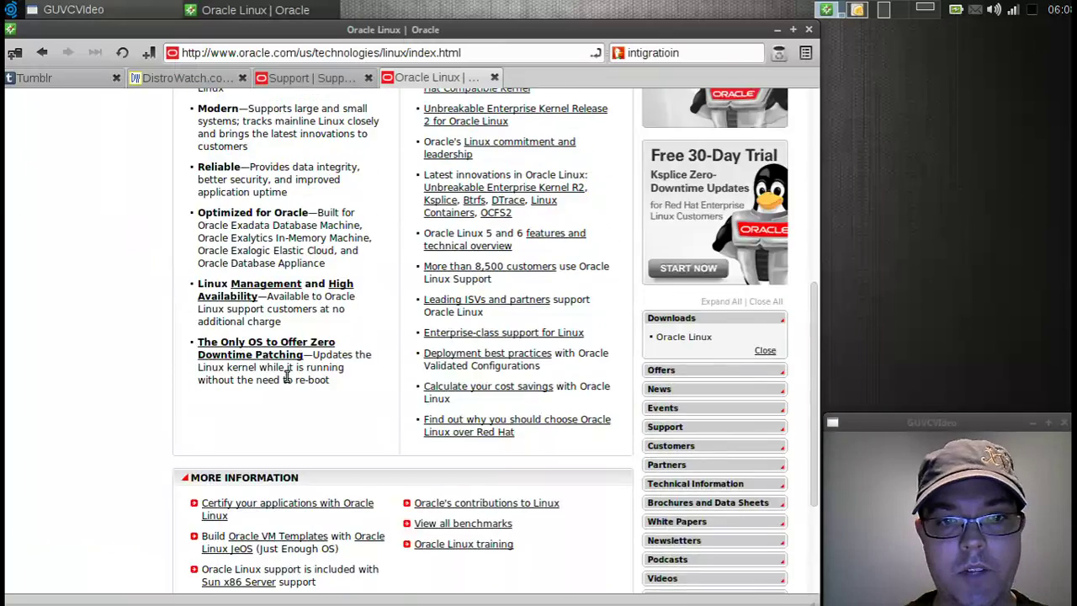
pyautogui.scroll(10, 286, 379)
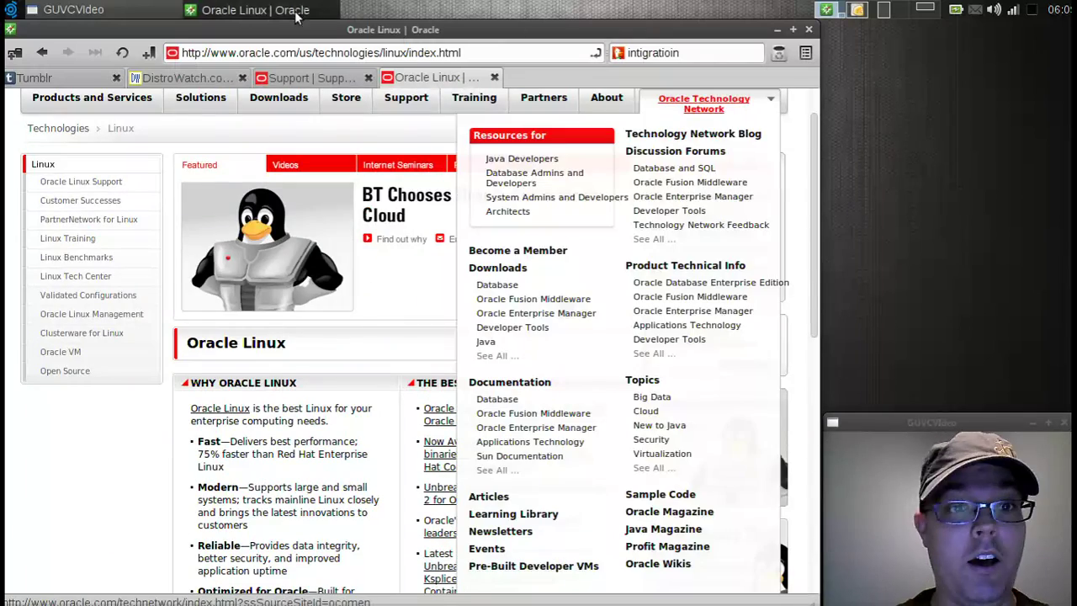
# Step: Return to the DistroWatch tab, and switch back to the Oracle Linux virtual machine
pyautogui.click(300, 79)
pyautogui.click(215, 78)
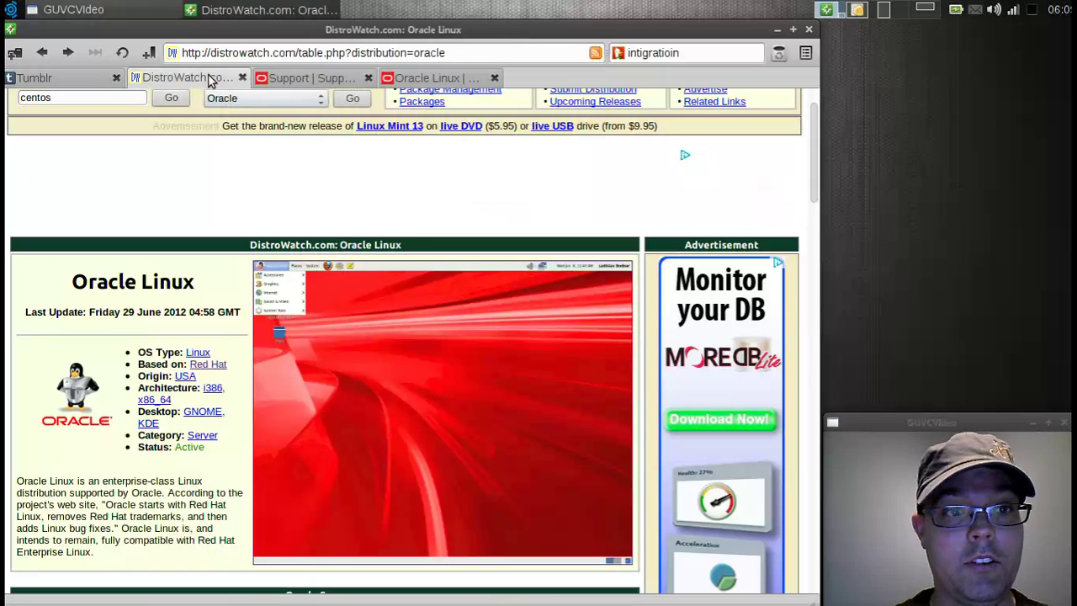
pyautogui.hotkey('ctrl', 'alt', 'Right')
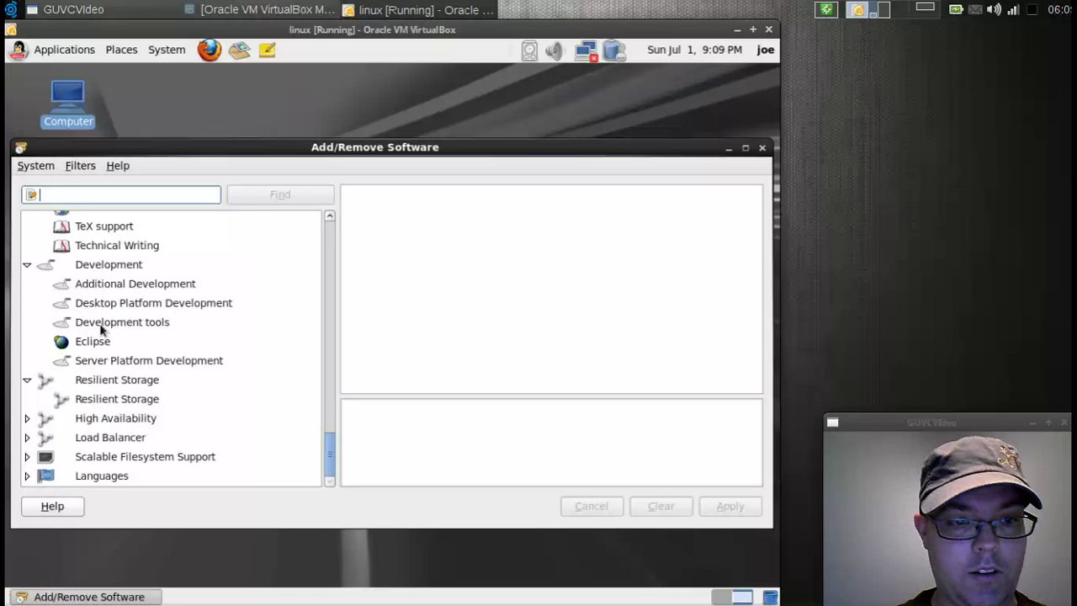
# Step: Look over the Virtualization, Desktops and Applications software groups, and collapse the Desktops group
pyautogui.scroll(8, 108, 321)
pyautogui.scroll(-2, 107, 322)
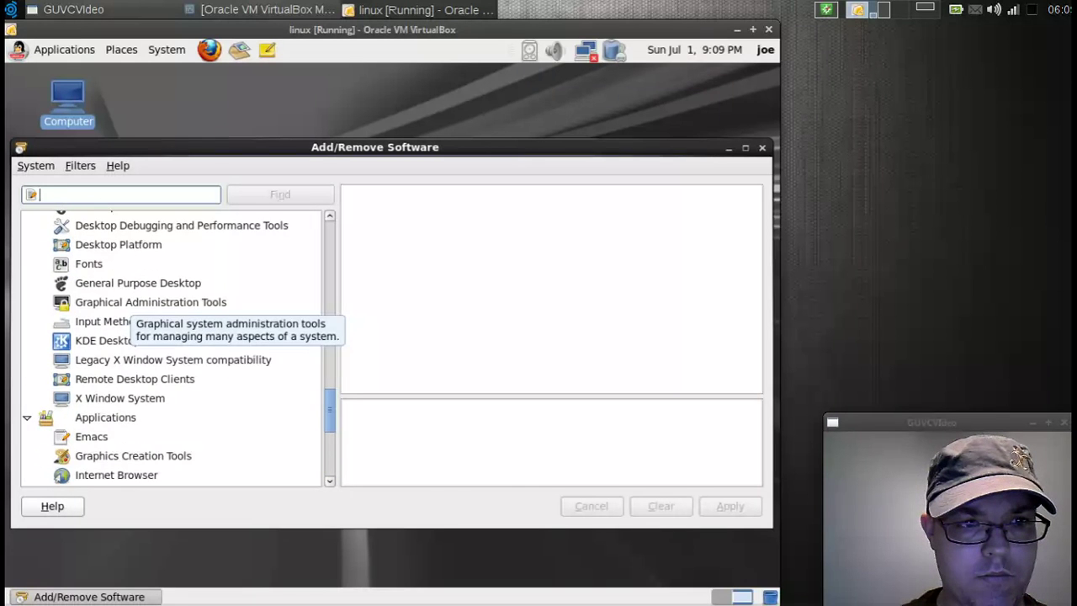
pyautogui.scroll(-1, 118, 349)
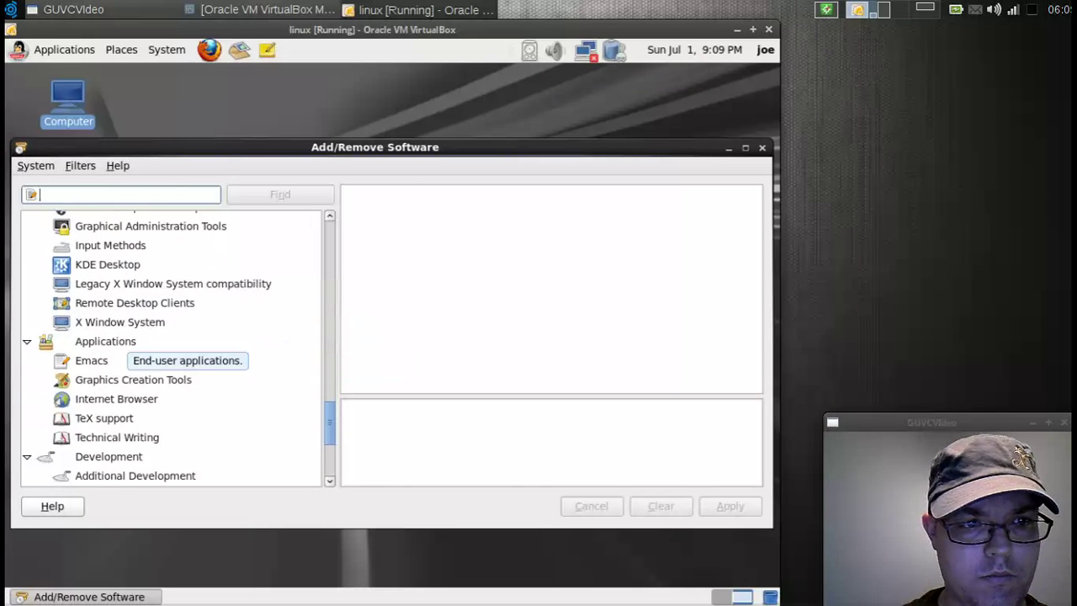
pyautogui.scroll(6, 118, 349)
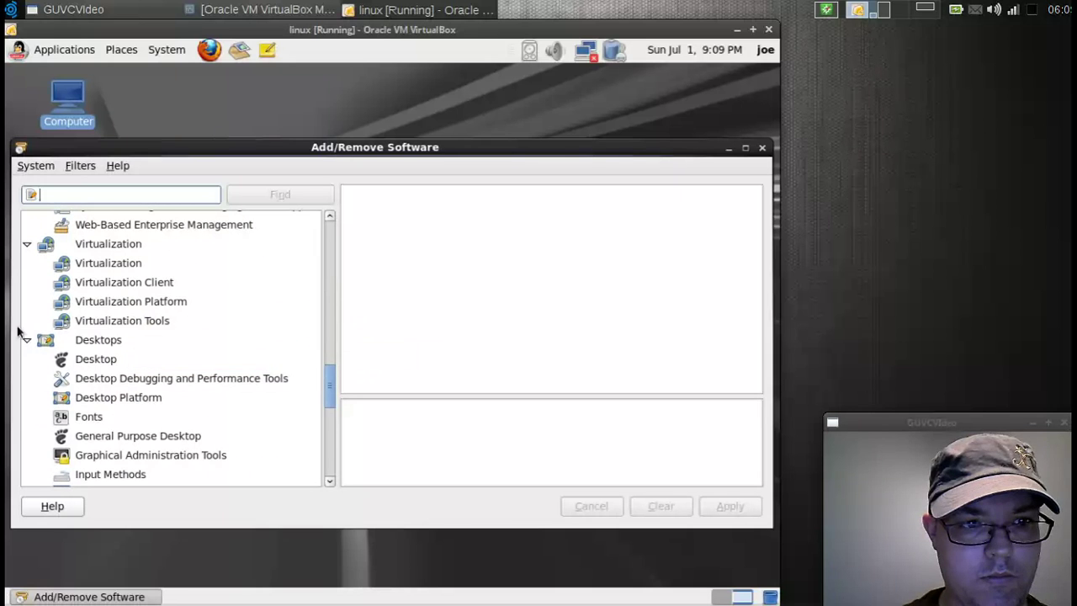
pyautogui.click(27, 339)
pyautogui.click(27, 339)
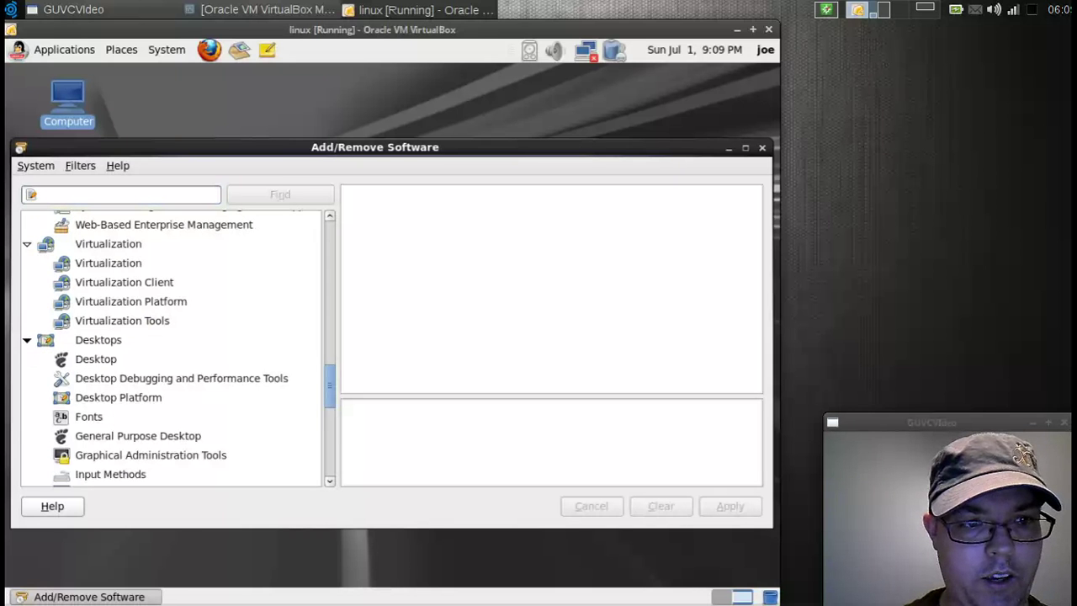
pyautogui.scroll(-3, 27, 338)
pyautogui.scroll(-1, 27, 341)
pyautogui.scroll(3, 27, 341)
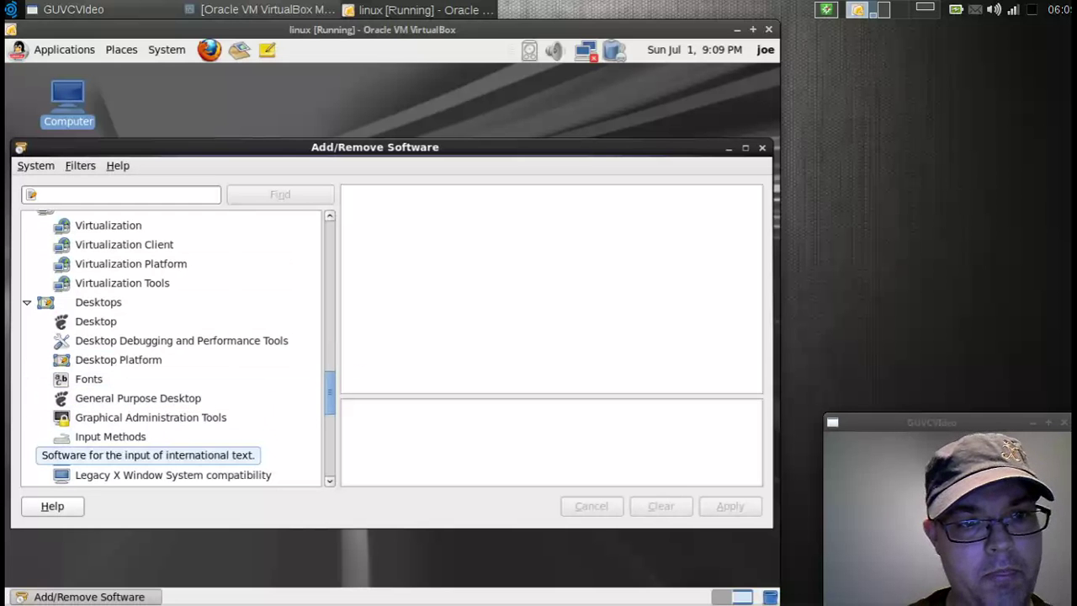
pyautogui.click(27, 302)
# Step: List the Eclipse packages from the Development group and go back to the start of the software group list
pyautogui.scroll(-1, 27, 364)
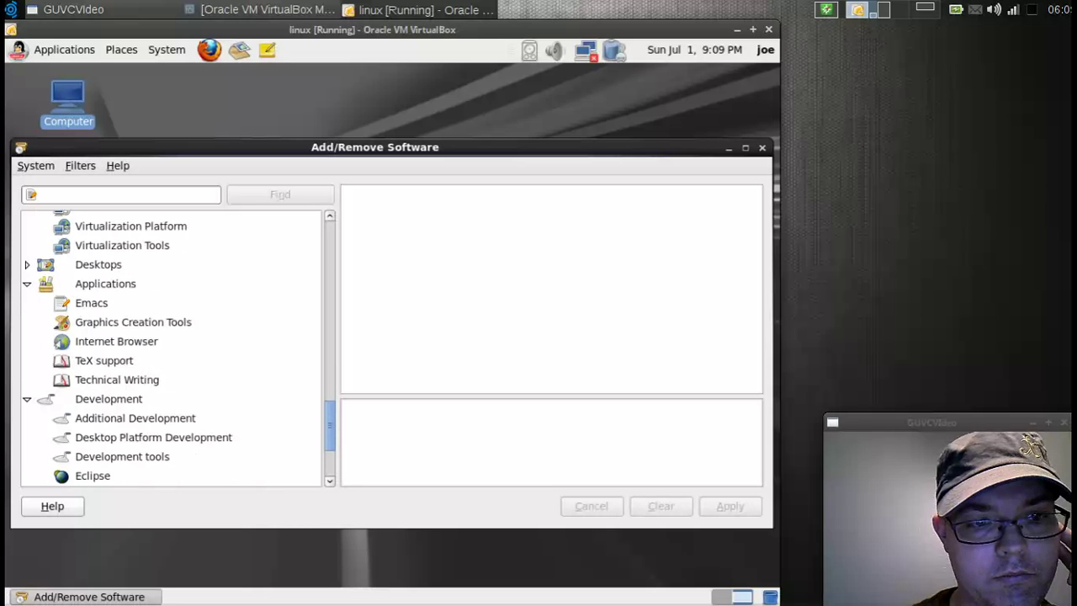
pyautogui.scroll(-2, 23, 365)
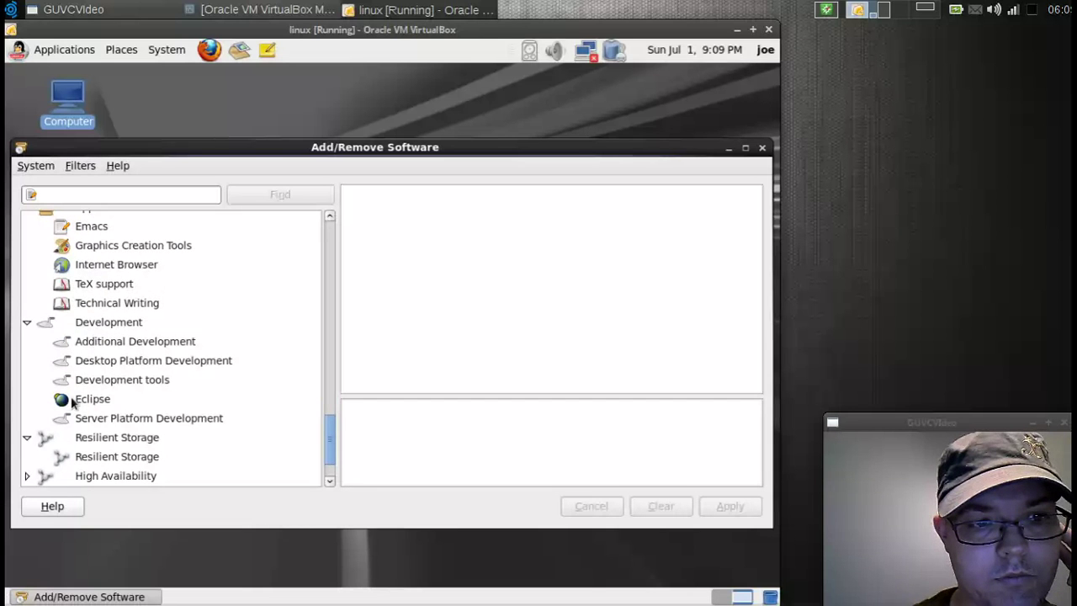
pyautogui.click(64, 397)
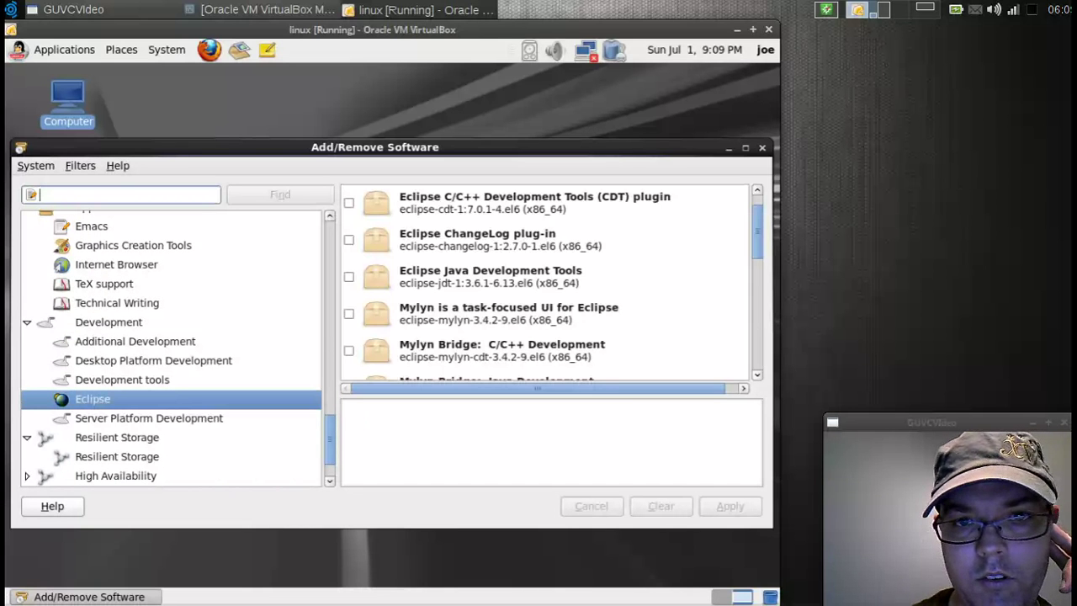
pyautogui.scroll(-2, 76, 404)
pyautogui.scroll(12, 92, 408)
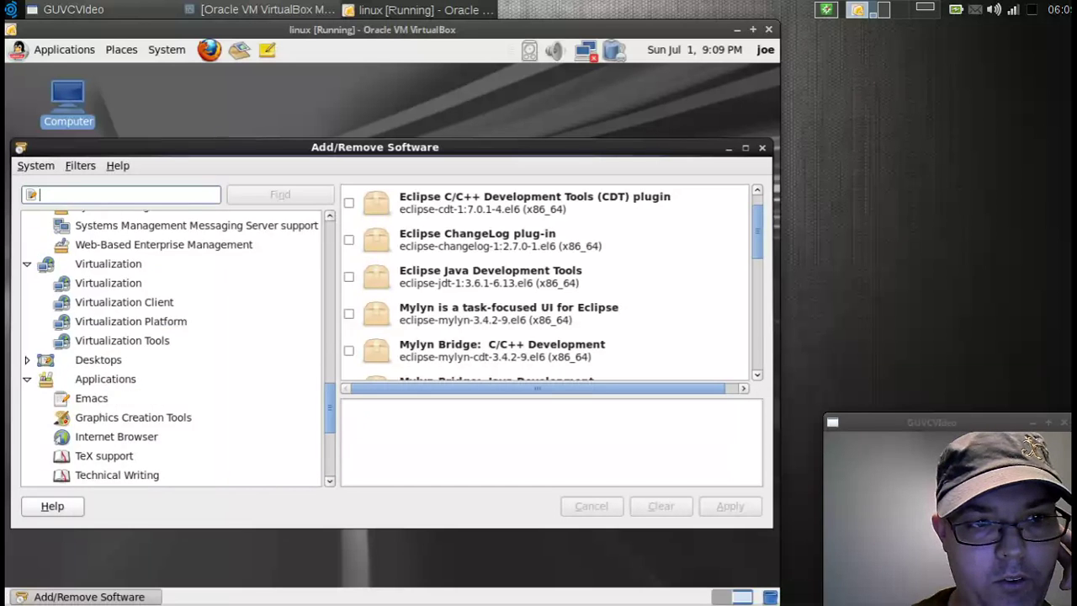
pyautogui.scroll(15, 79, 408)
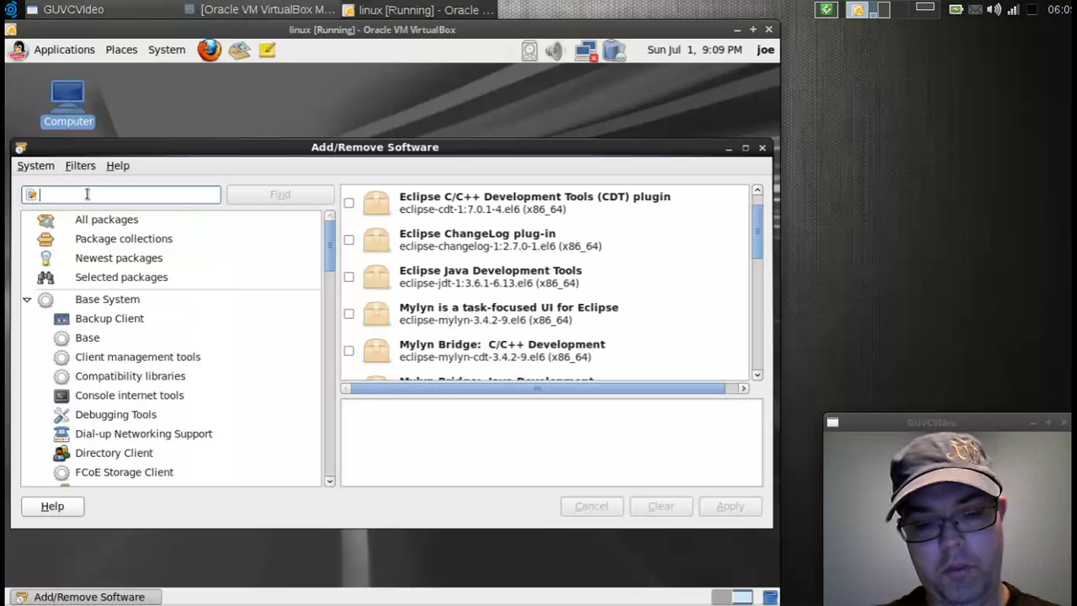
# Step: Search the available packages for "office" and look through the resulting BrOffice.org packages
pyautogui.write('of')
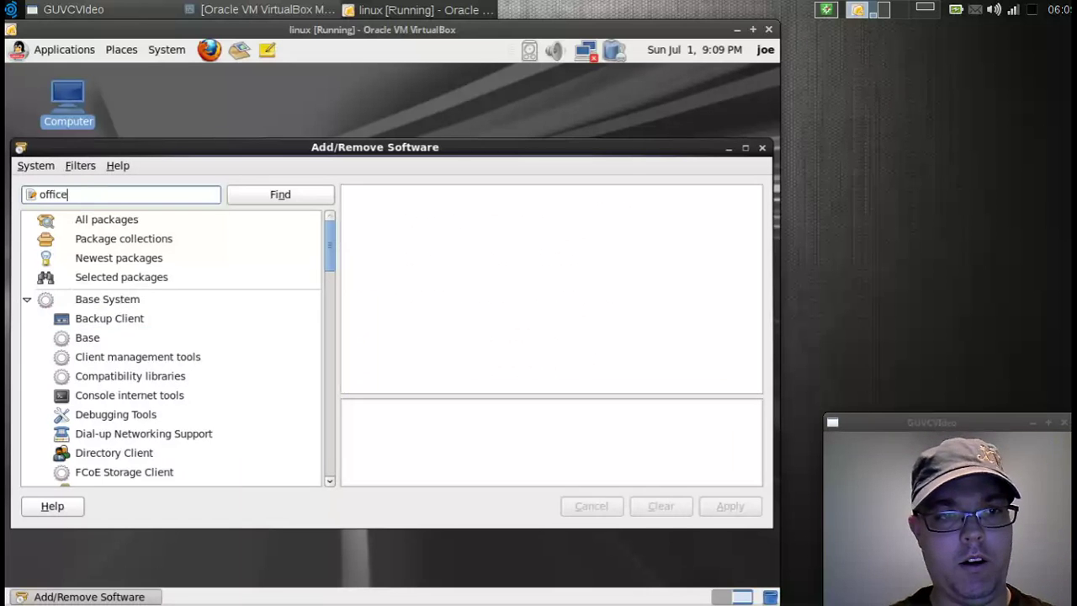
pyautogui.write('fice')
pyautogui.press('Return')
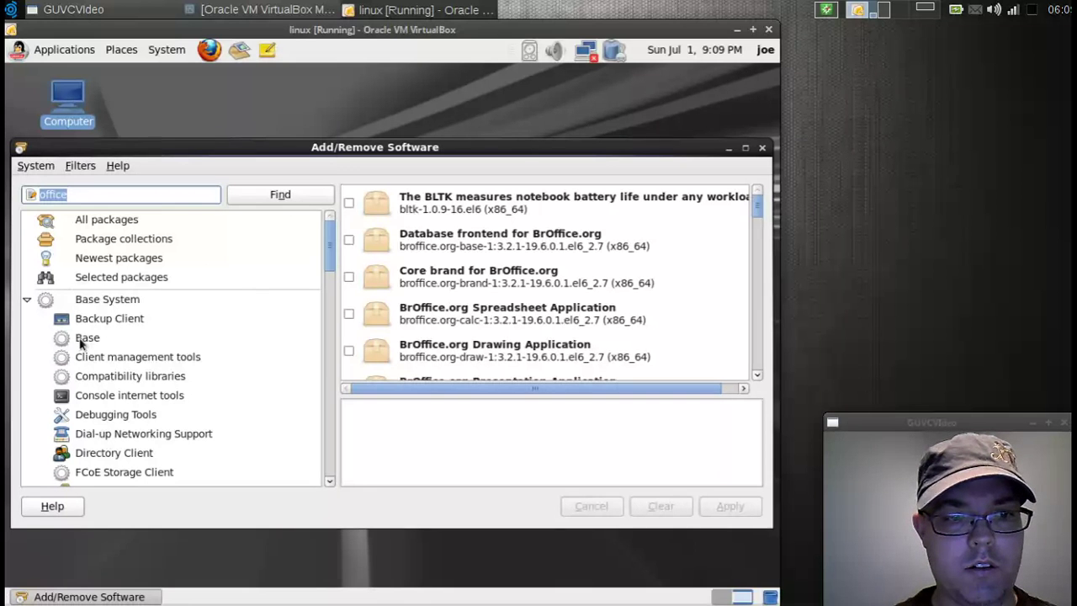
pyautogui.scroll(-3, 474, 260)
pyautogui.scroll(1, 474, 260)
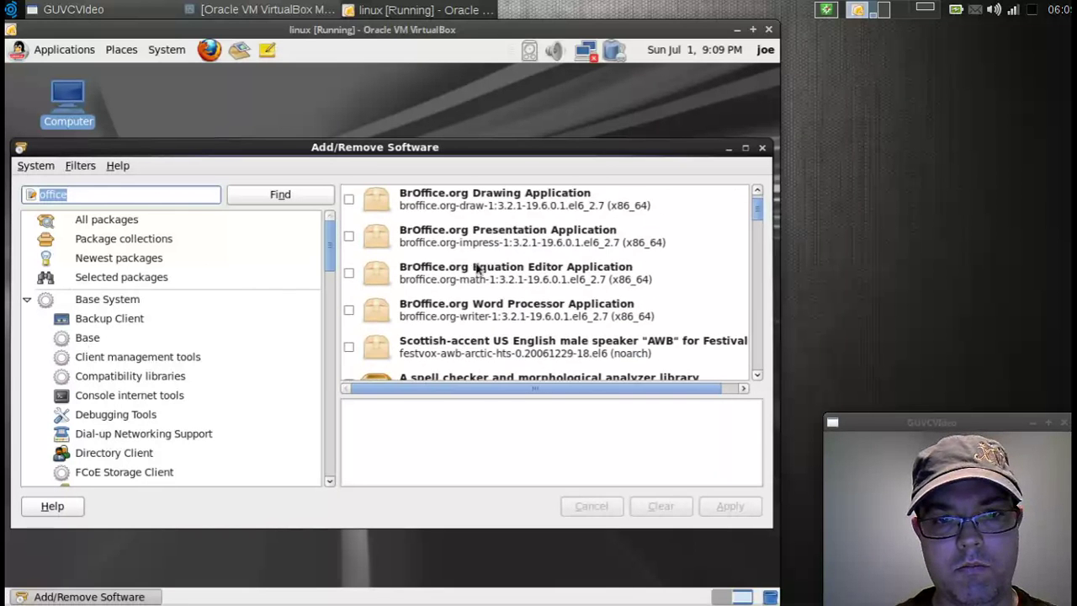
pyautogui.scroll(-3, 471, 263)
pyautogui.scroll(2, 477, 236)
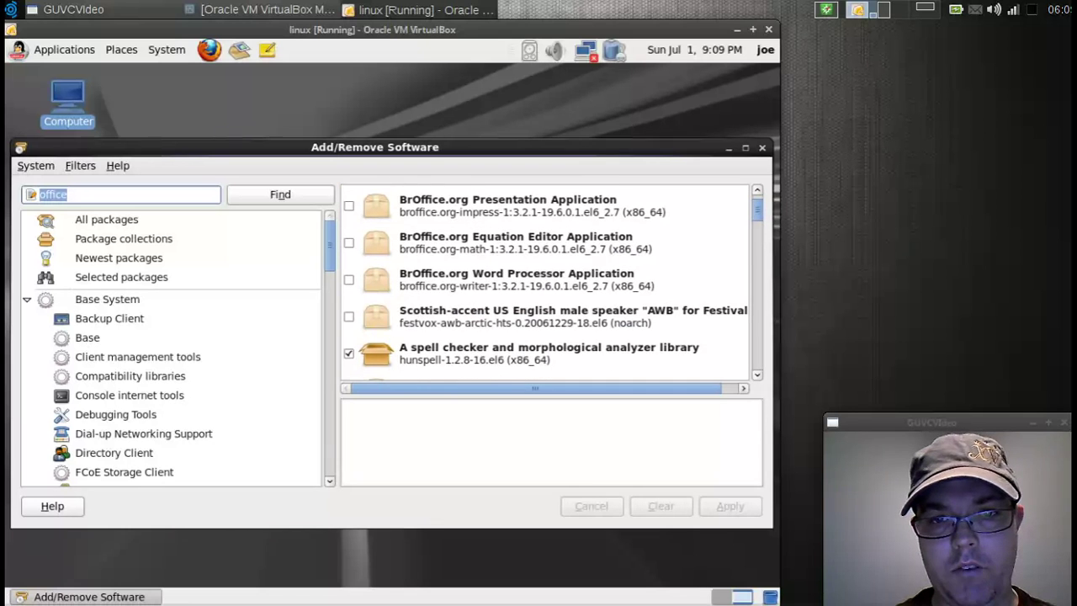
# Step: Mark the BrOffice.org Word Processor Application and try to install it with its additional packages, authenticating with the root password
pyautogui.click(477, 273)
pyautogui.scroll(1, 477, 275)
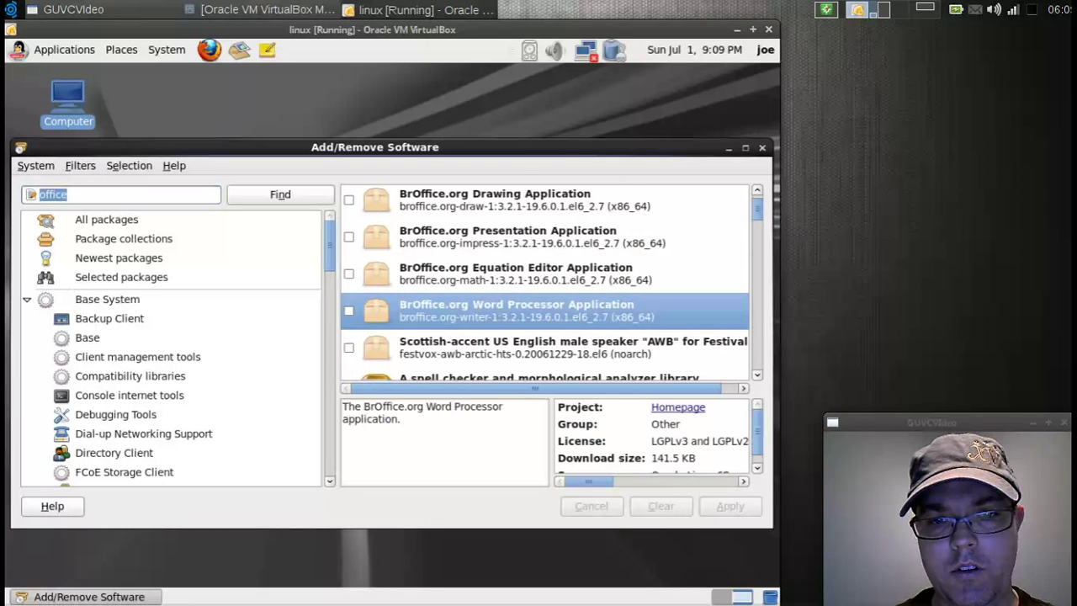
pyautogui.click(349, 311)
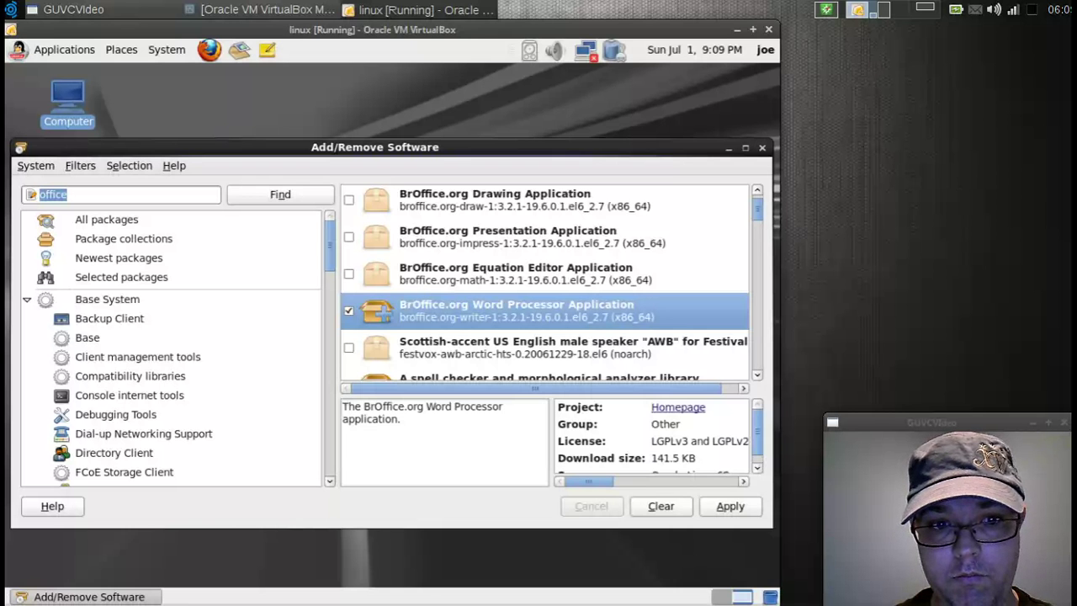
pyautogui.click(711, 513)
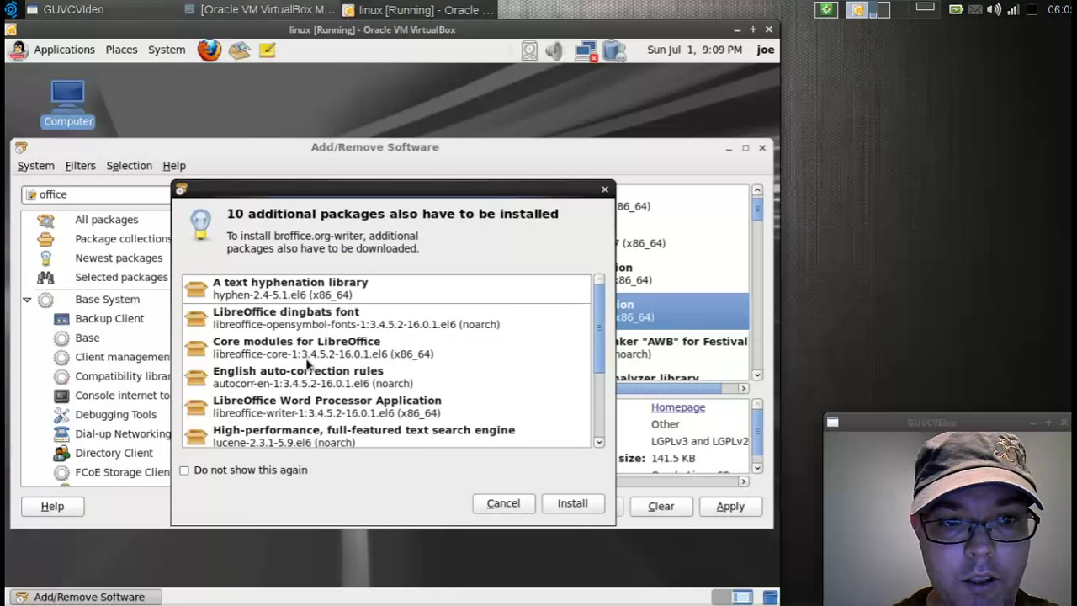
pyautogui.click(565, 503)
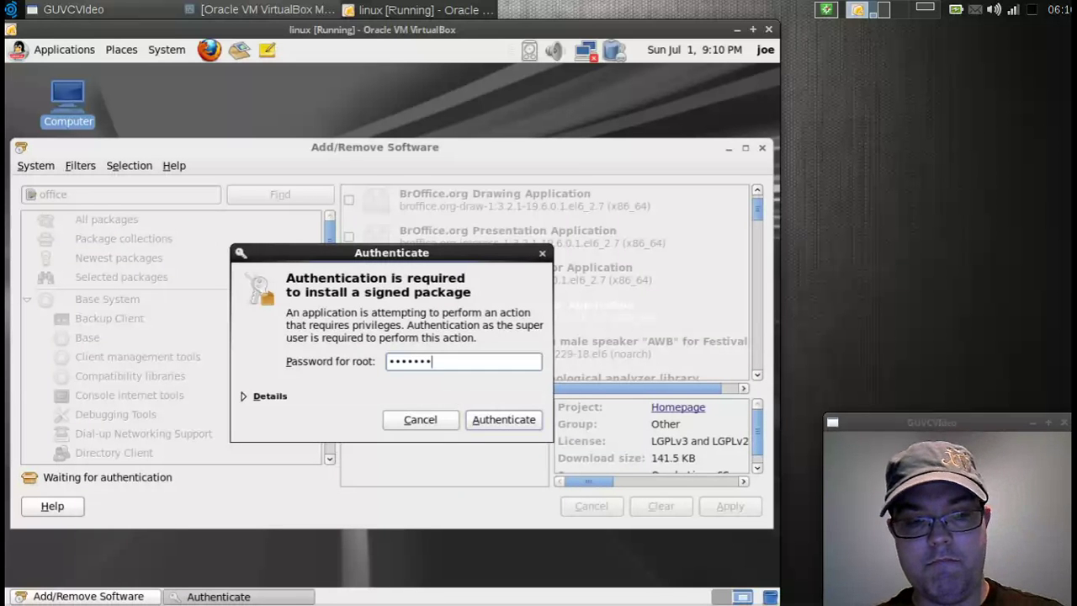
pyautogui.press('Return')
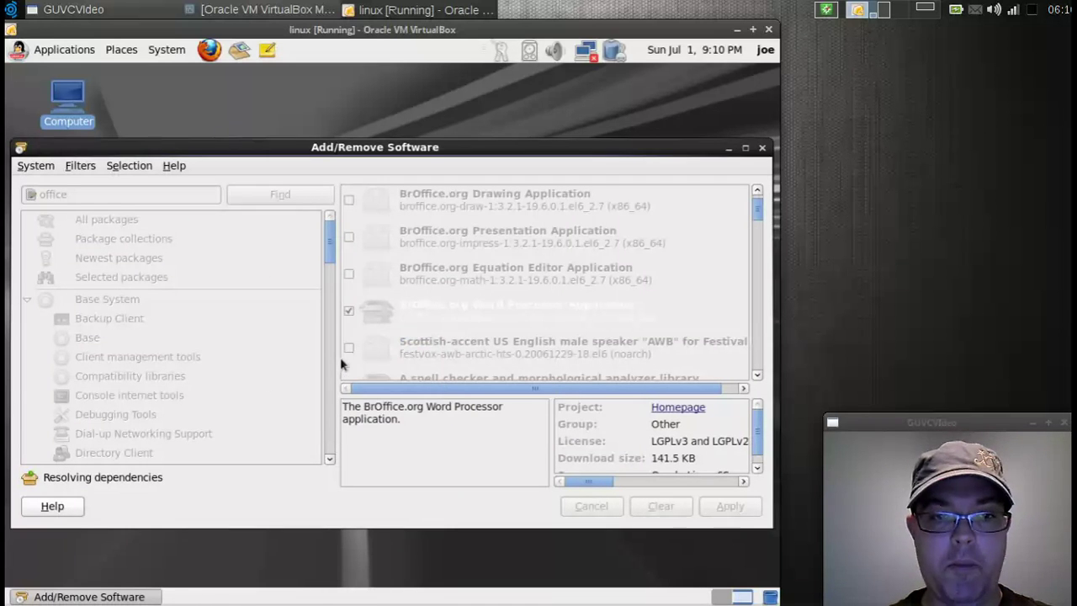
pyautogui.click(477, 396)
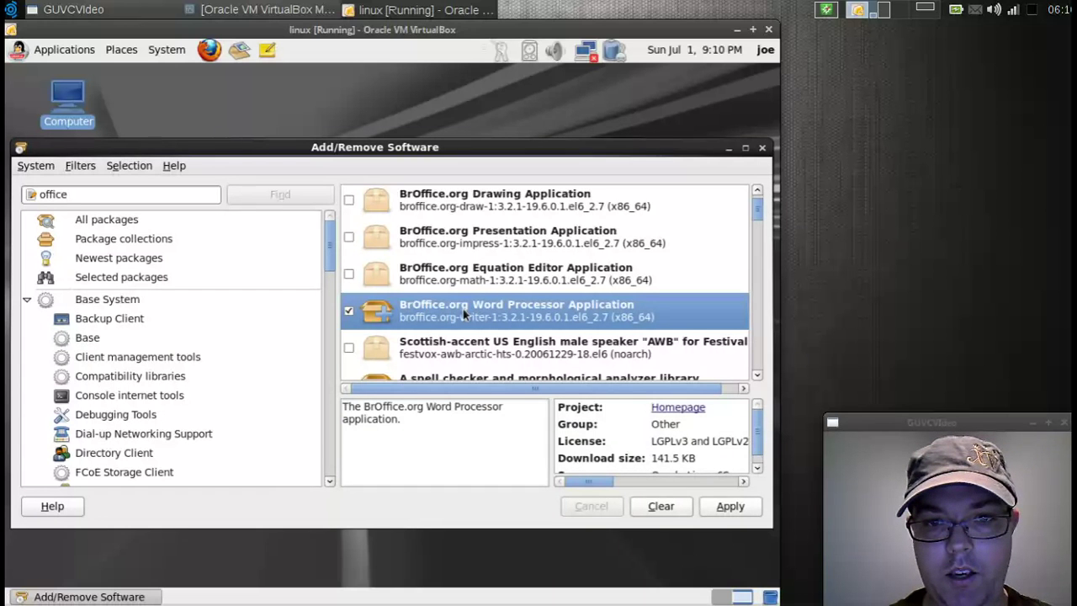
# Step: Try again to install the BrOffice.org Word Processor Application, accepting the additional packages
pyautogui.scroll(-2, 462, 314)
pyautogui.scroll(1, 465, 286)
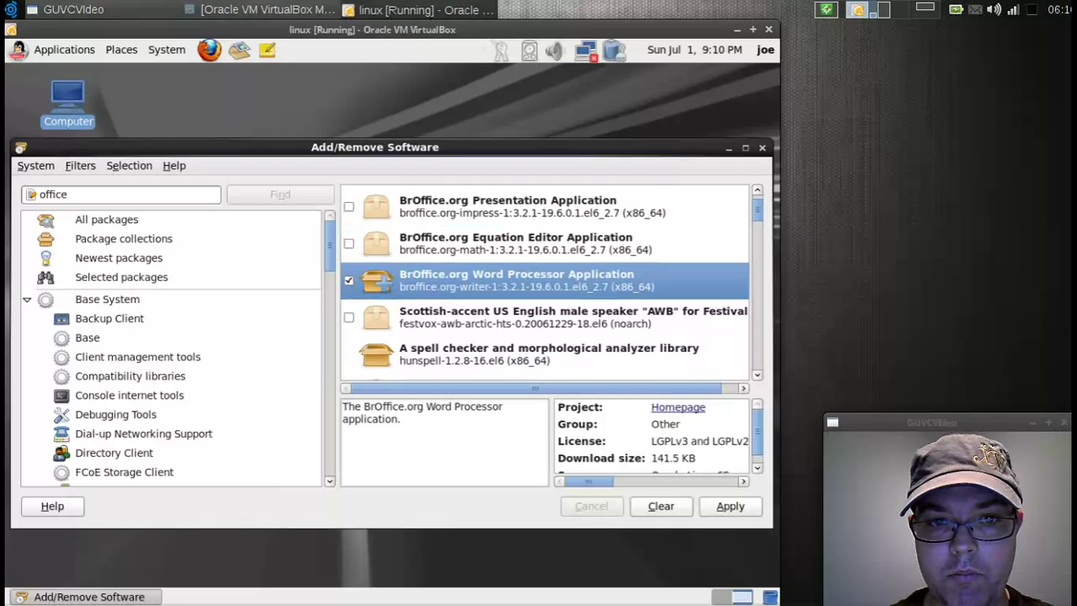
pyautogui.click(730, 506)
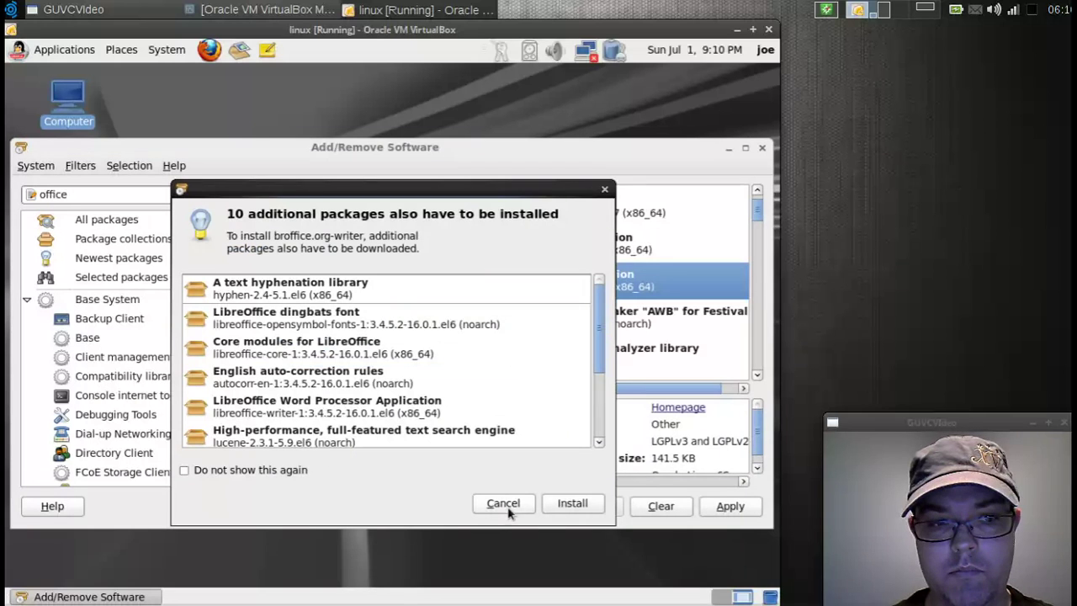
pyautogui.click(574, 502)
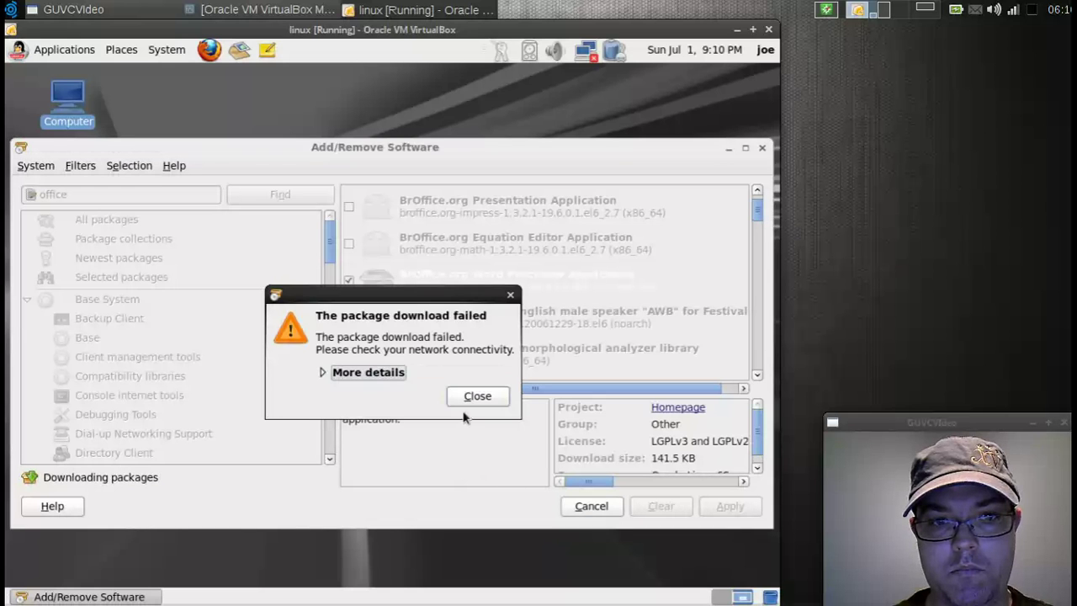
# Step: Read the details of the package download error, and close Add/Remove Software, discarding the unapplied changes
pyautogui.click(389, 372)
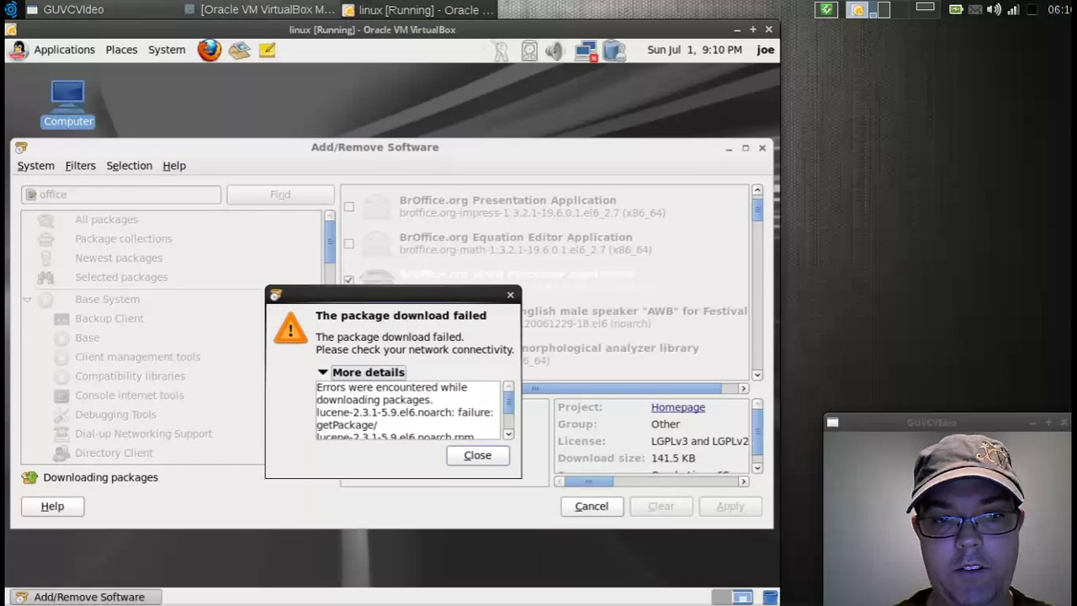
pyautogui.scroll(-2, 393, 406)
pyautogui.scroll(2, 392, 406)
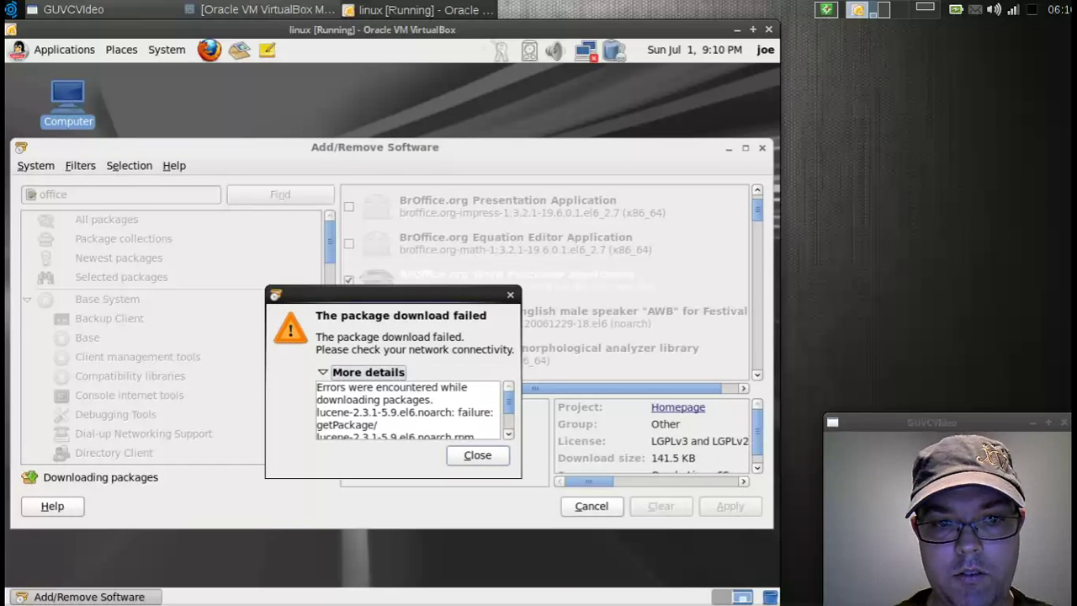
pyautogui.click(475, 457)
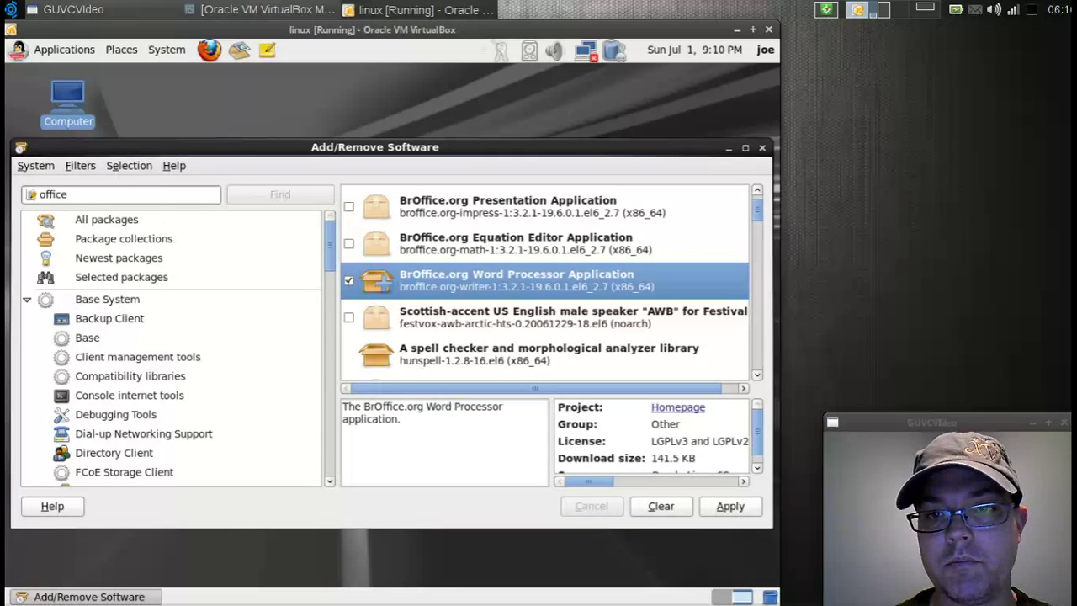
pyautogui.click(764, 148)
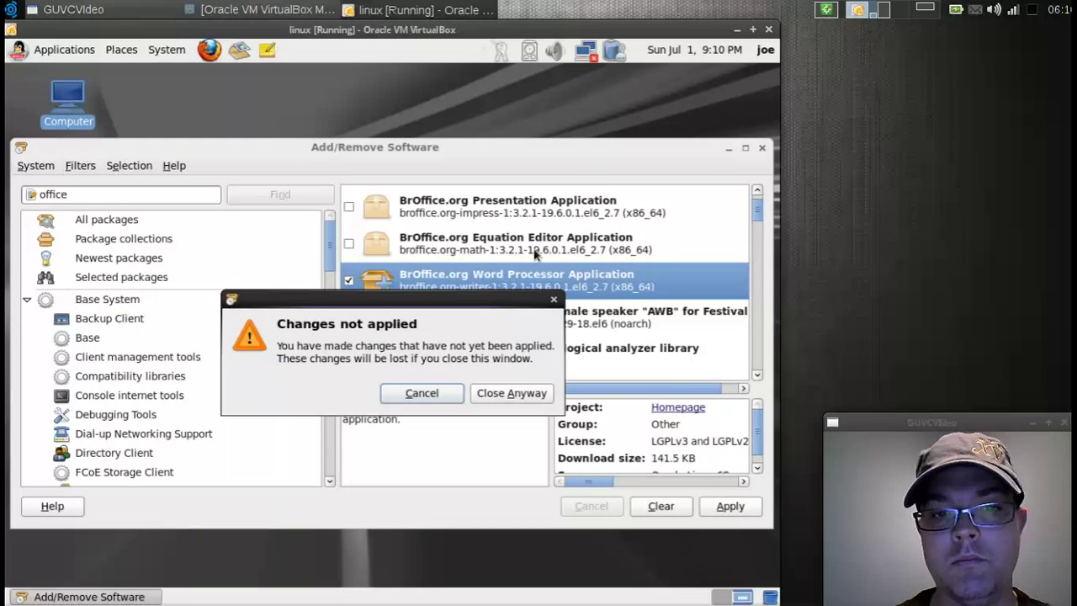
pyautogui.click(515, 393)
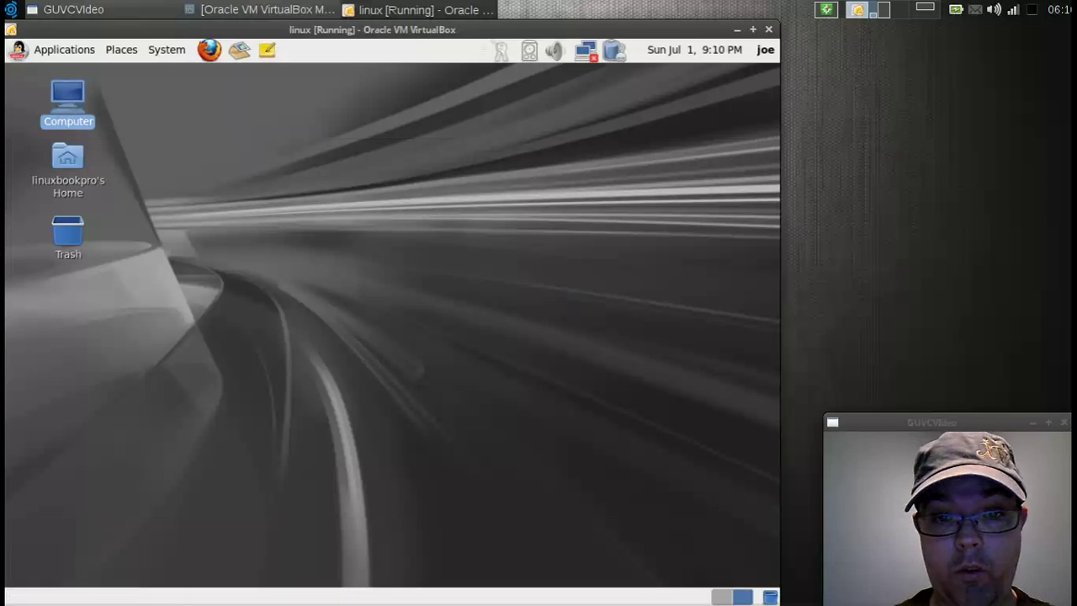
pyautogui.click(55, 56)
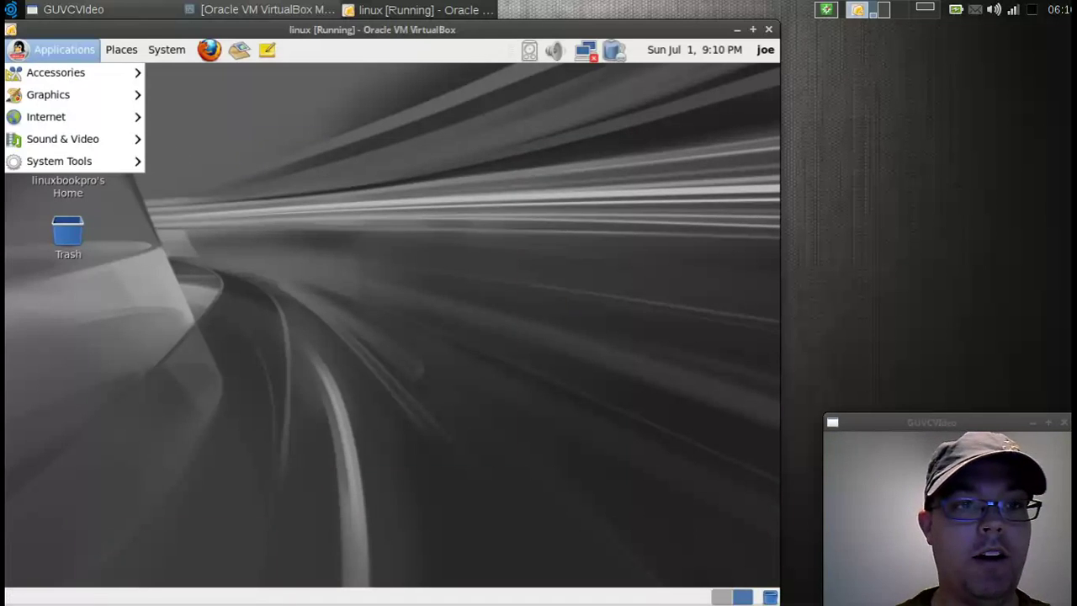
pyautogui.click(309, 152)
# Step: Switch to the Oracle Linux page on DistroWatch in the browser, list the distributions originating from the USA, and look through them
pyautogui.hotkey('ctrl', 'alt', 'Left')
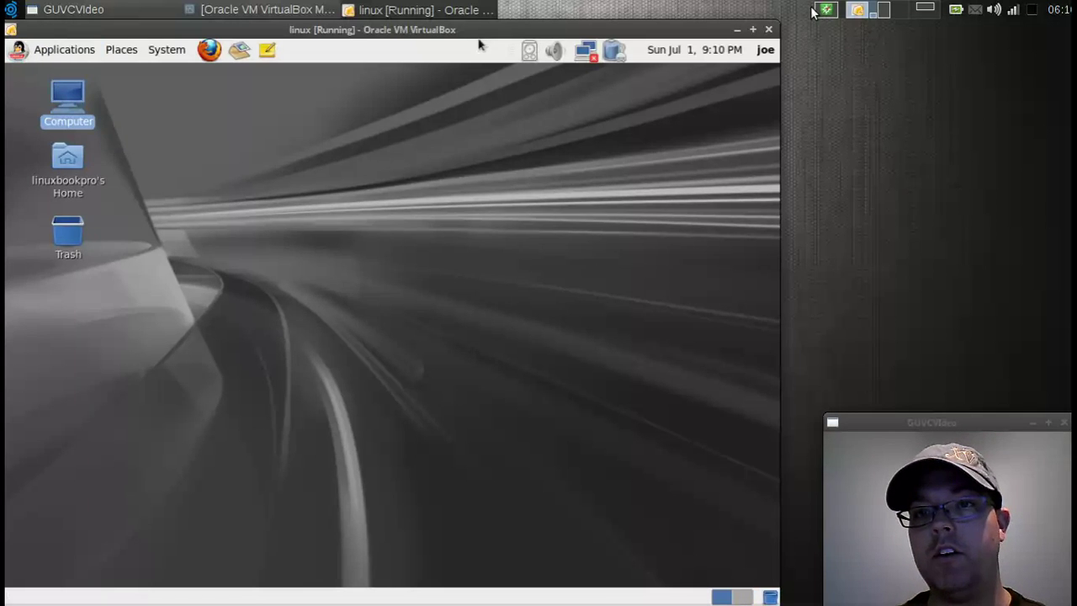
pyautogui.hotkey('ctrl', 'alt', 'Right')
pyautogui.scroll(-2, 231, 320)
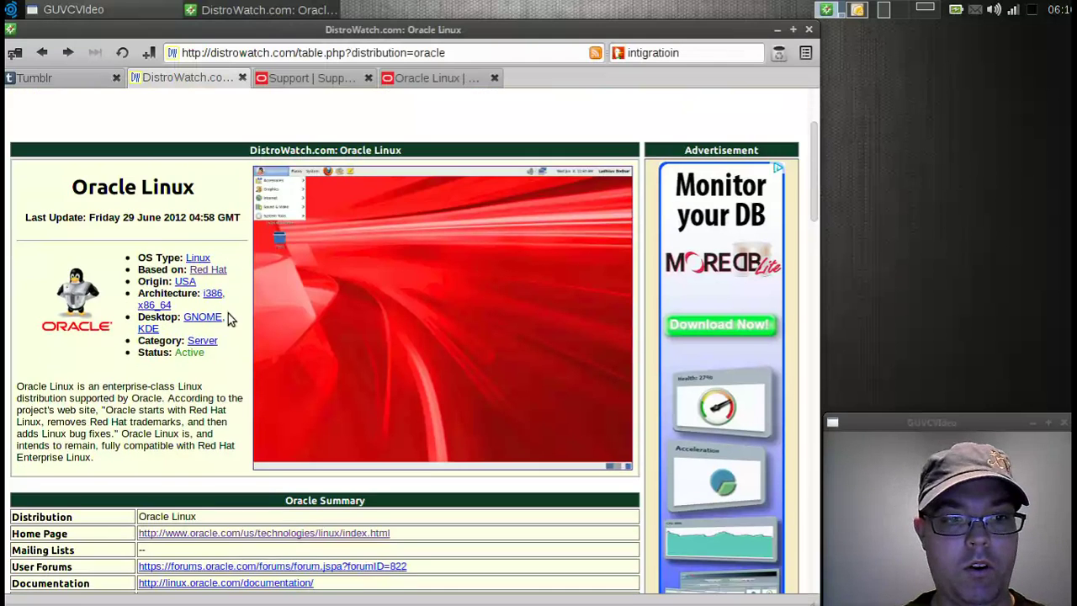
pyautogui.click(186, 281)
pyautogui.scroll(-10, 113, 333)
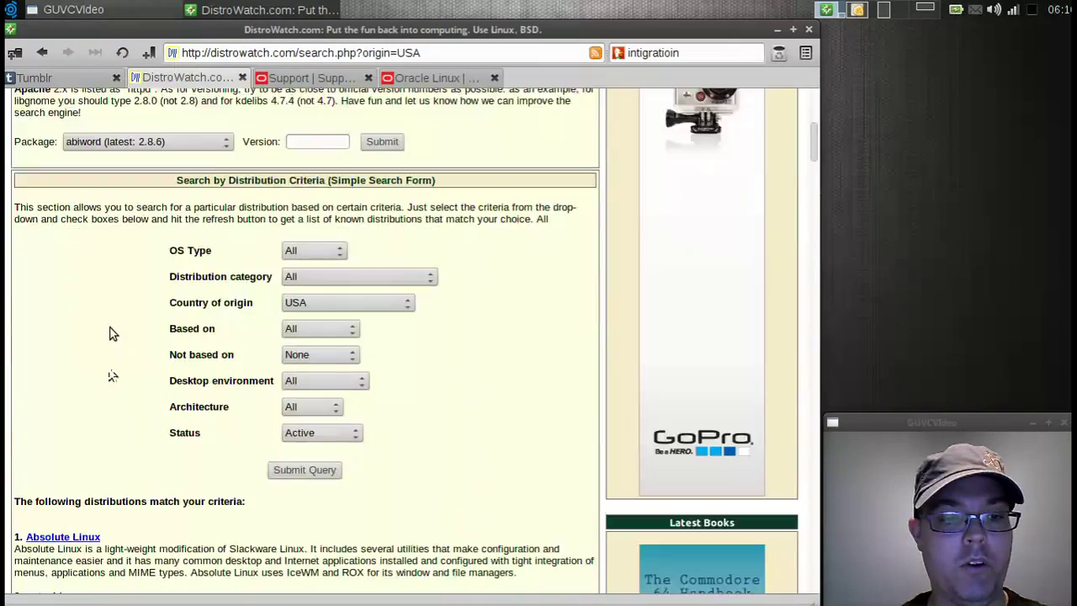
pyautogui.scroll(-6, 113, 334)
pyautogui.scroll(-5, 54, 275)
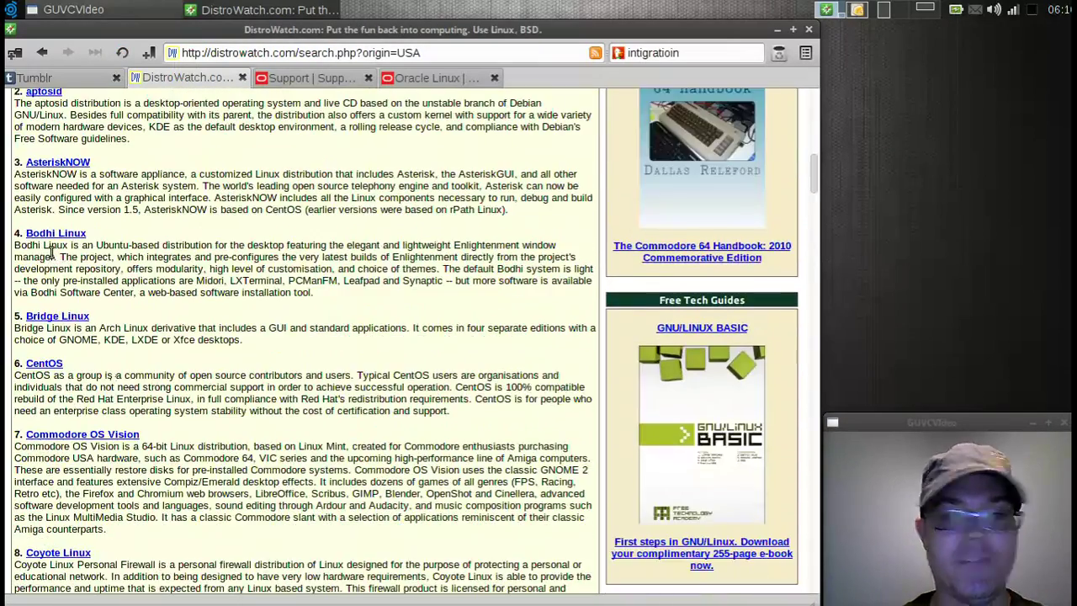
pyautogui.scroll(-11, 54, 261)
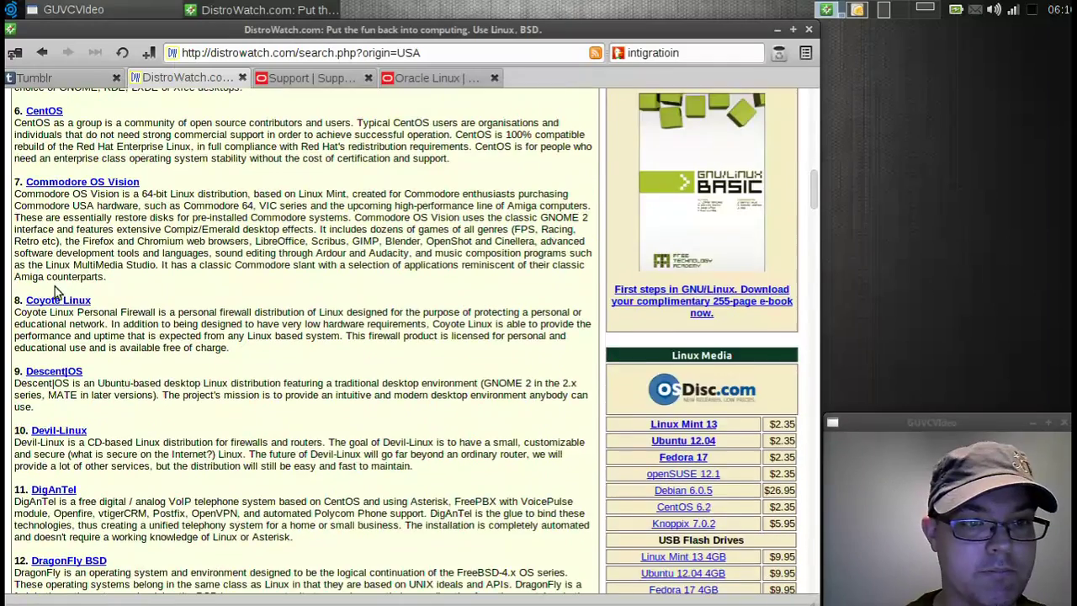
pyautogui.scroll(8, 65, 242)
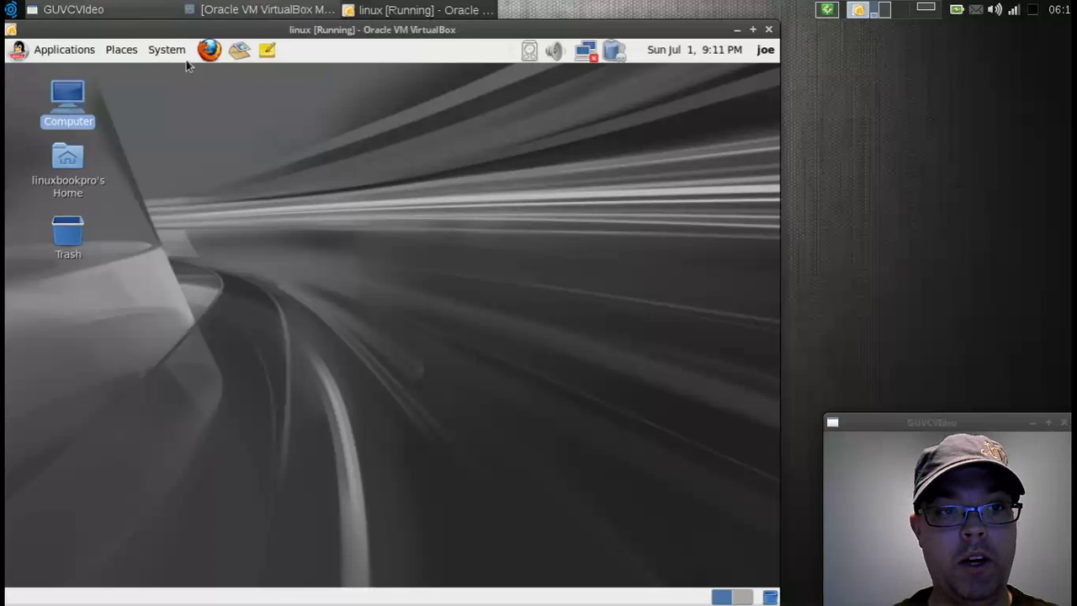
# Step: Look over the virtual machine's System options and its Applications categories, including the Accessories programs
pyautogui.click(162, 50)
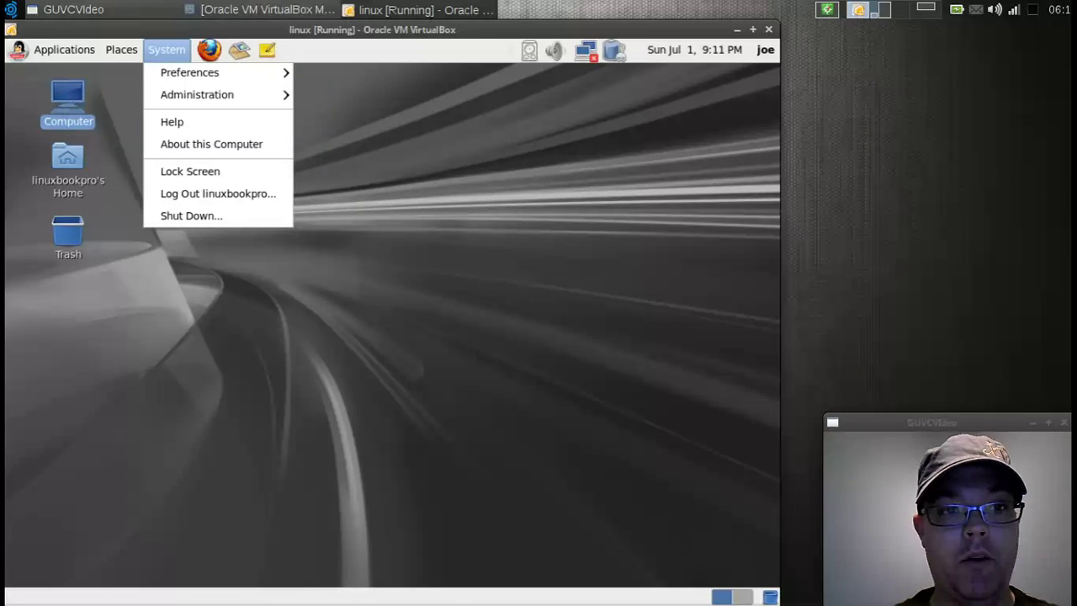
pyautogui.moveTo(188, 98)
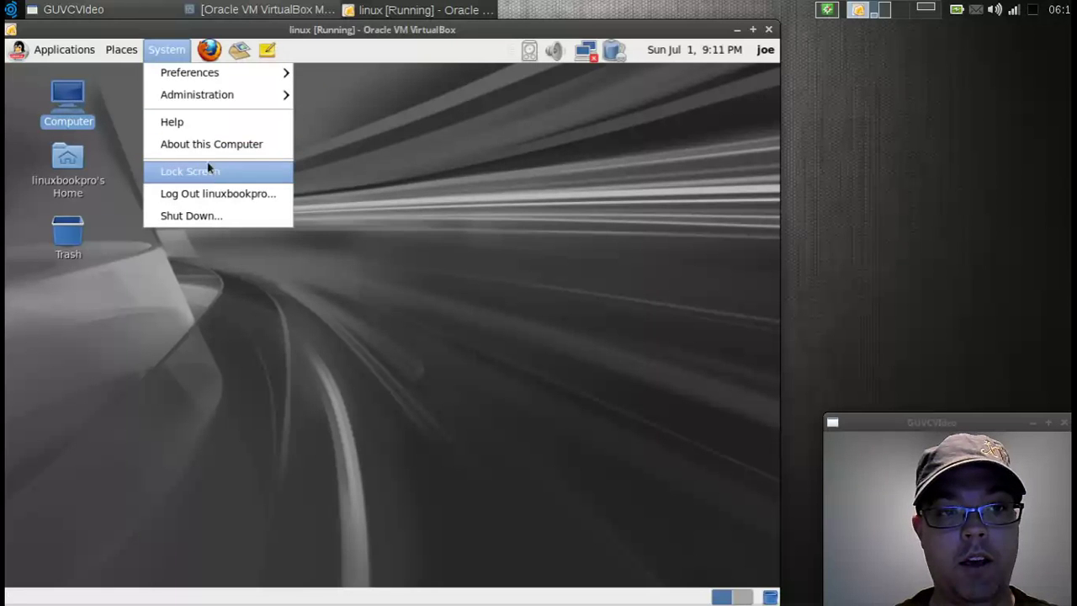
pyautogui.moveTo(217, 74)
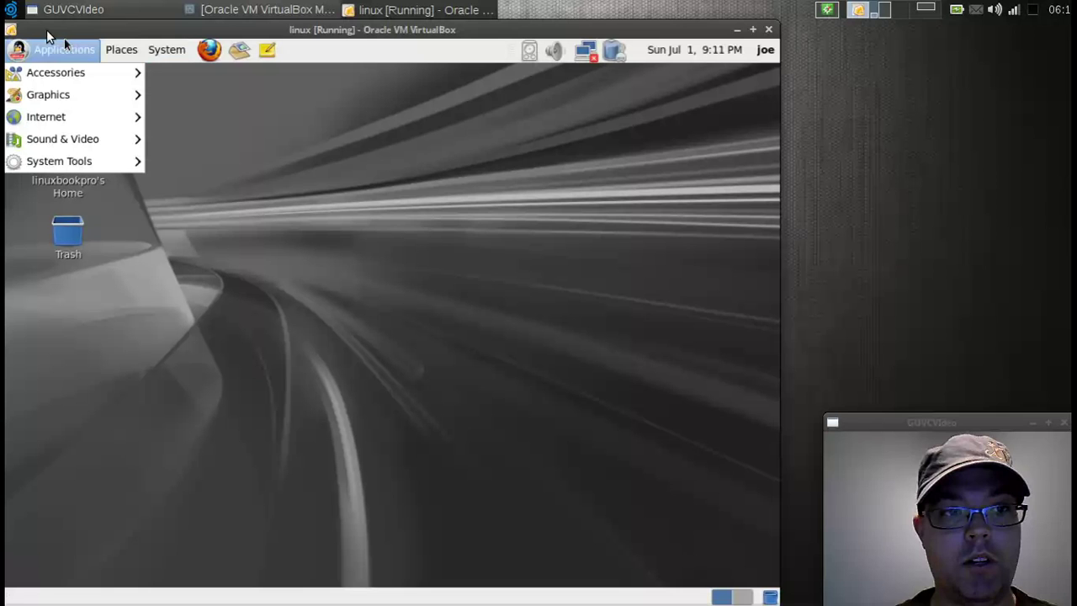
pyautogui.moveTo(67, 74)
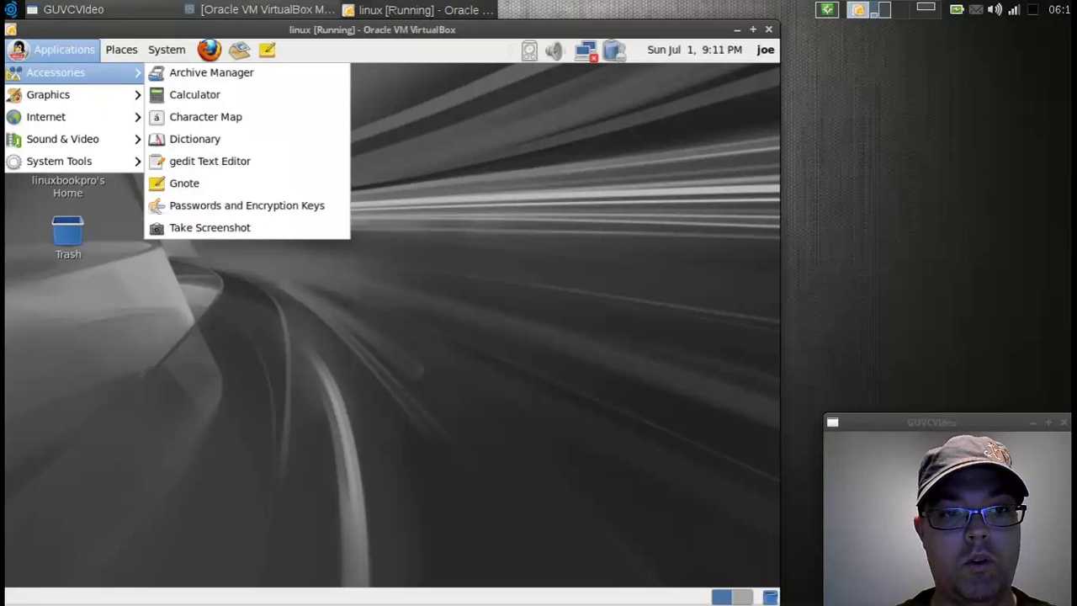
pyautogui.moveTo(119, 53)
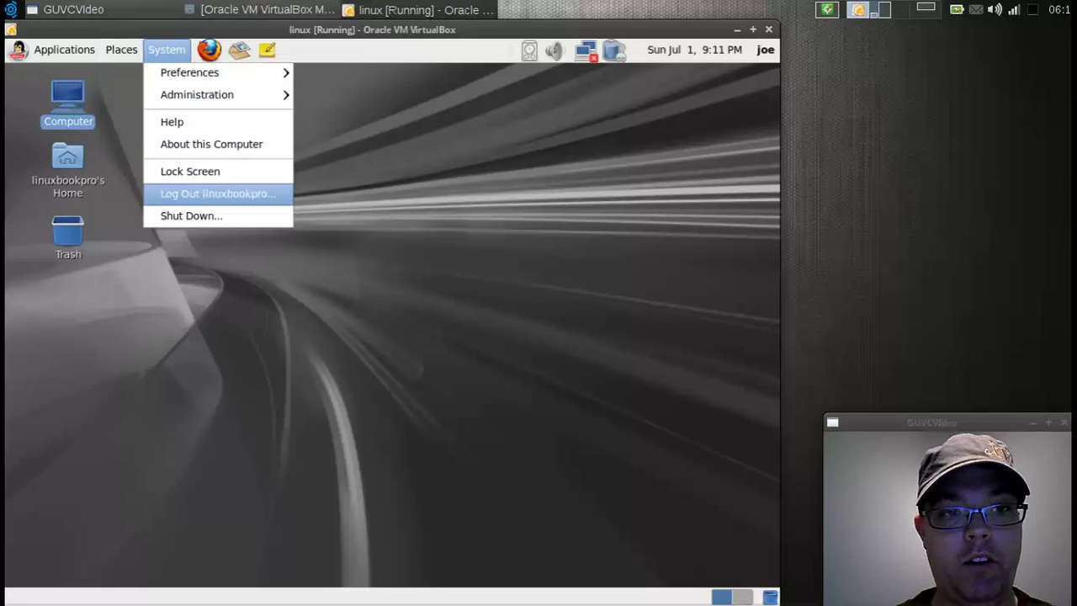
# Step: Open the information about this computer, review its system details, processes and resource usage, and close System Monitor
pyautogui.click(202, 147)
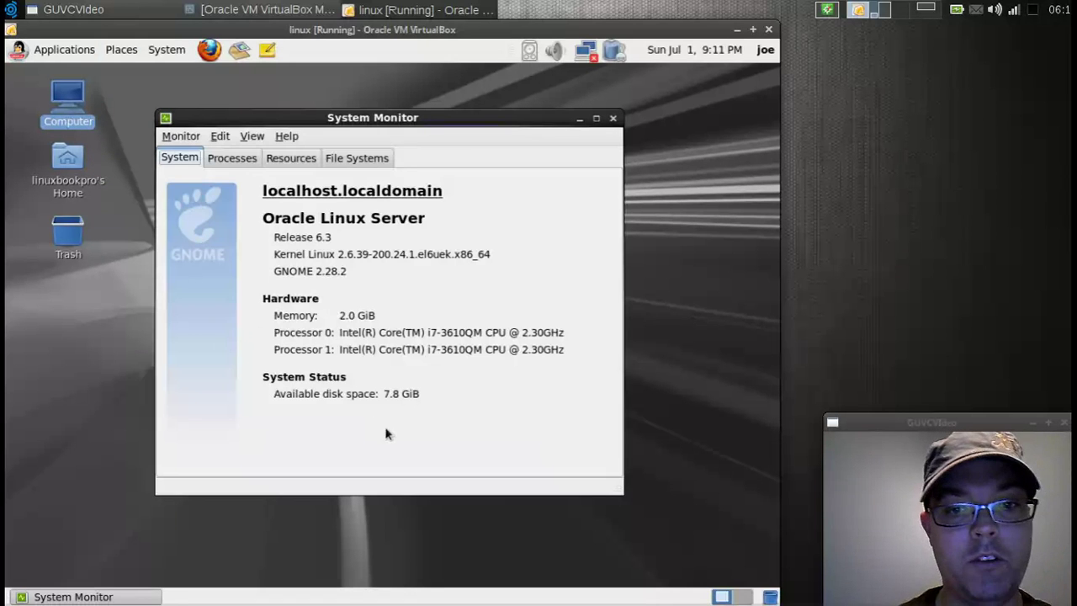
pyautogui.click(232, 158)
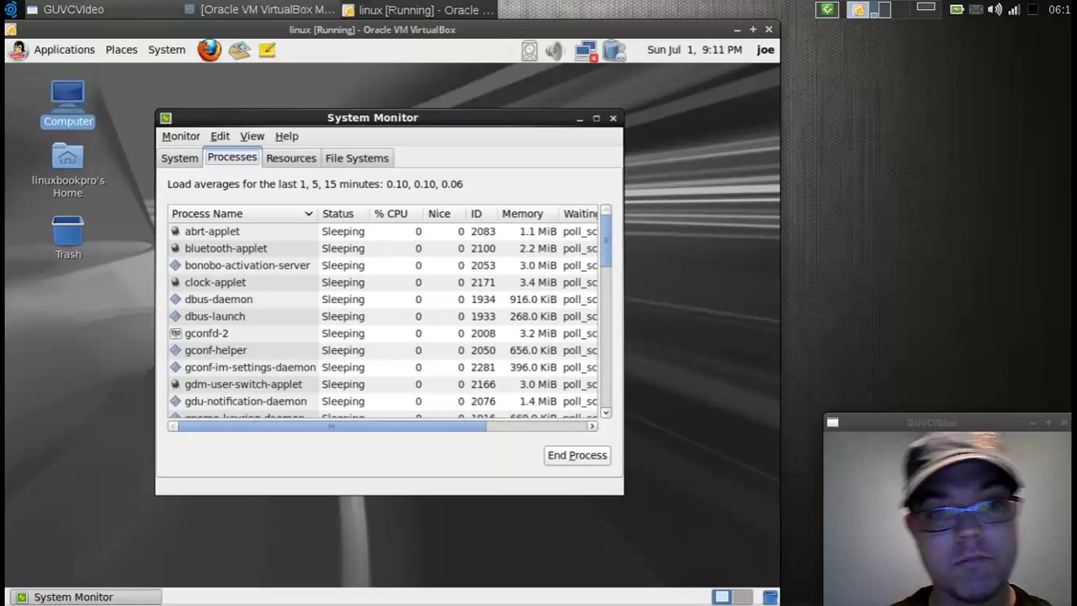
pyautogui.scroll(-3, 264, 358)
pyautogui.scroll(3, 275, 228)
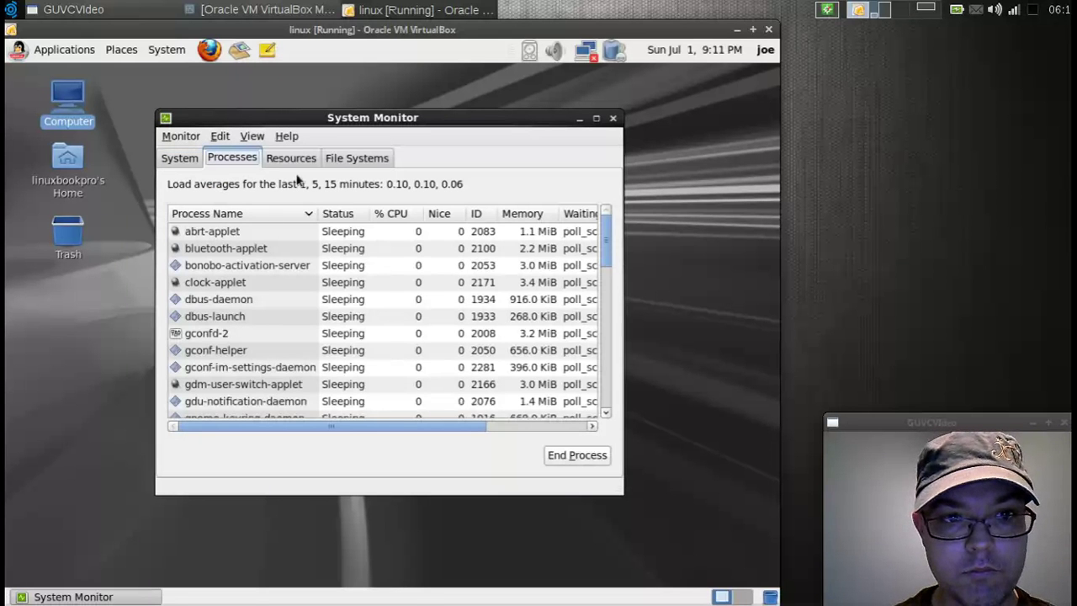
pyautogui.click(291, 158)
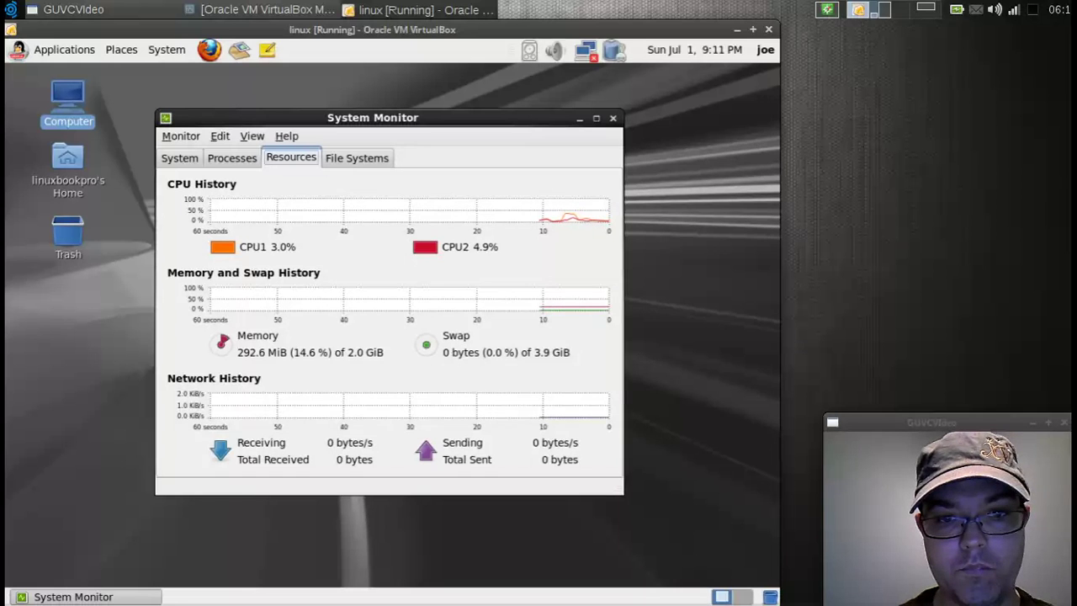
pyautogui.click(612, 117)
# Step: Open the desktop's appearance preferences, browse the available backgrounds, and apply the Slider theme
pyautogui.rightClick(352, 202)
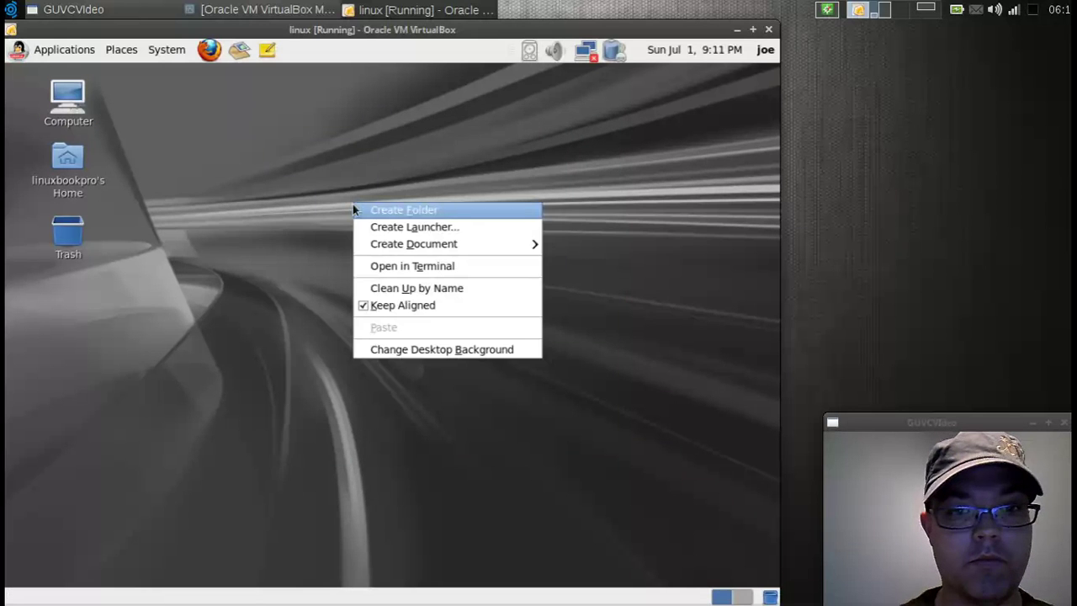
pyautogui.click(408, 349)
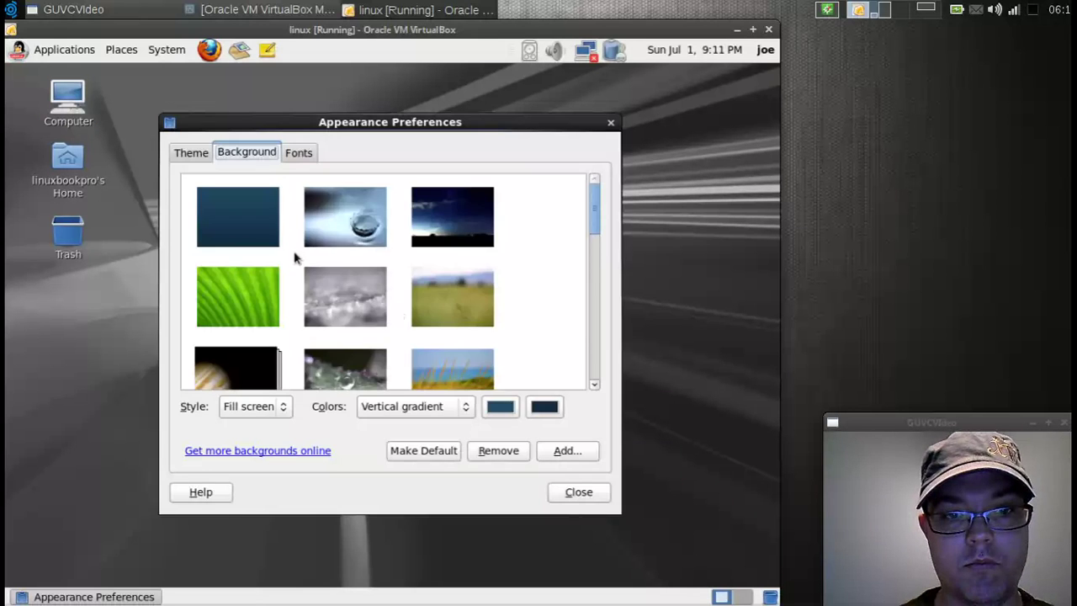
pyautogui.scroll(-10, 320, 278)
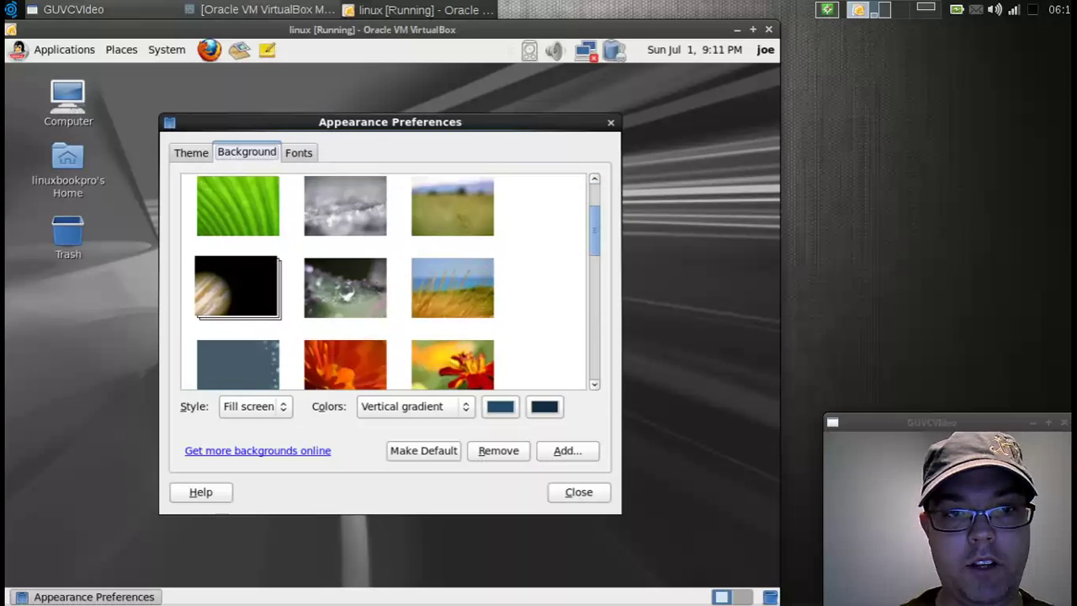
pyautogui.click(196, 154)
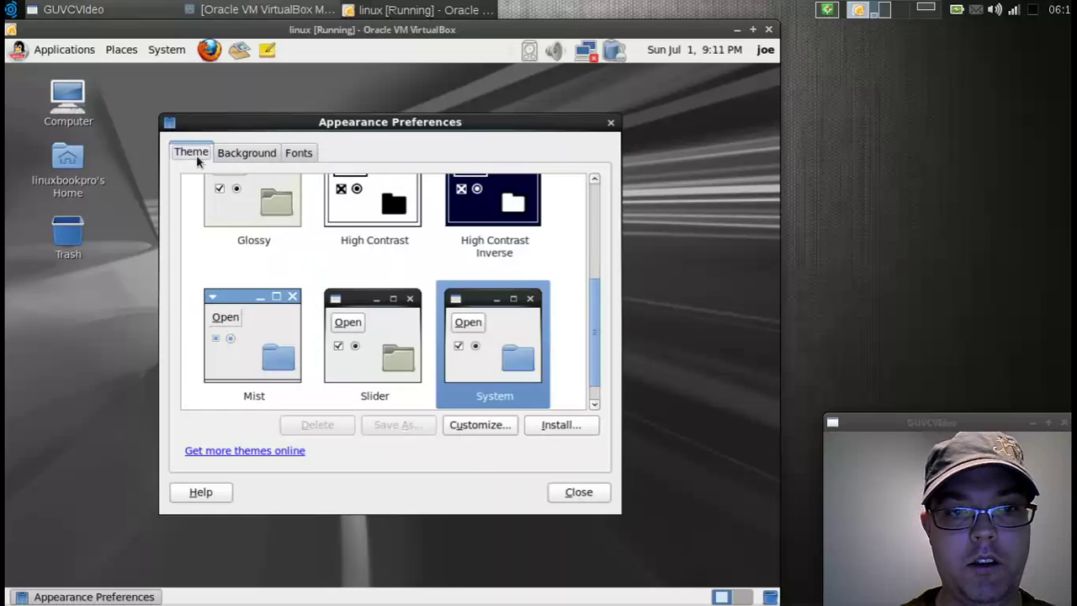
pyautogui.click(365, 371)
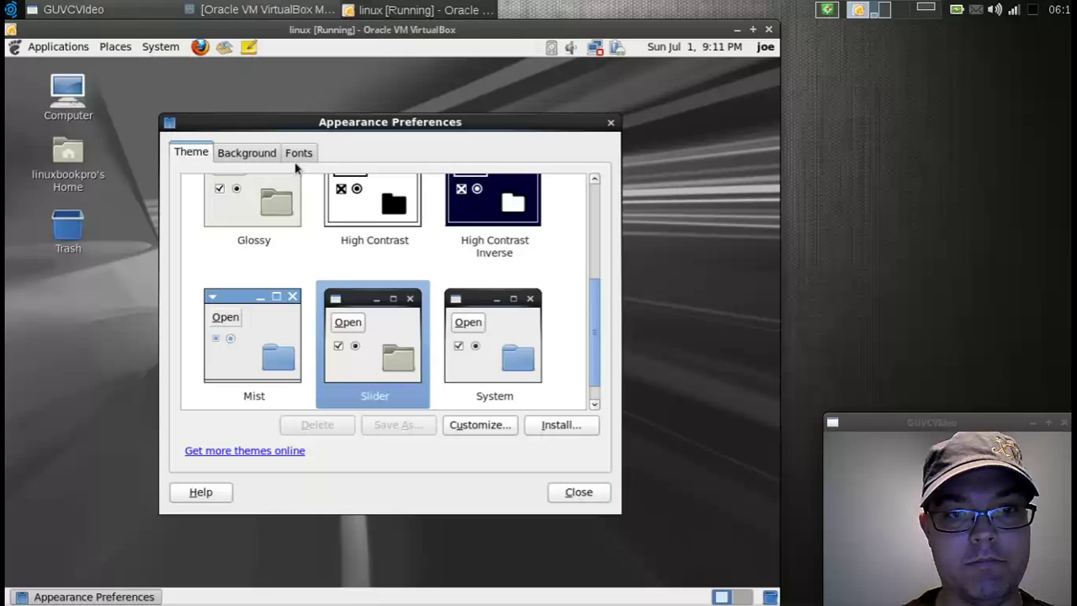
# Step: Try the green leaf and blue flower backgrounds, set the black-and-white sand dune image as the desktop background, and close Appearance Preferences
pyautogui.click(263, 156)
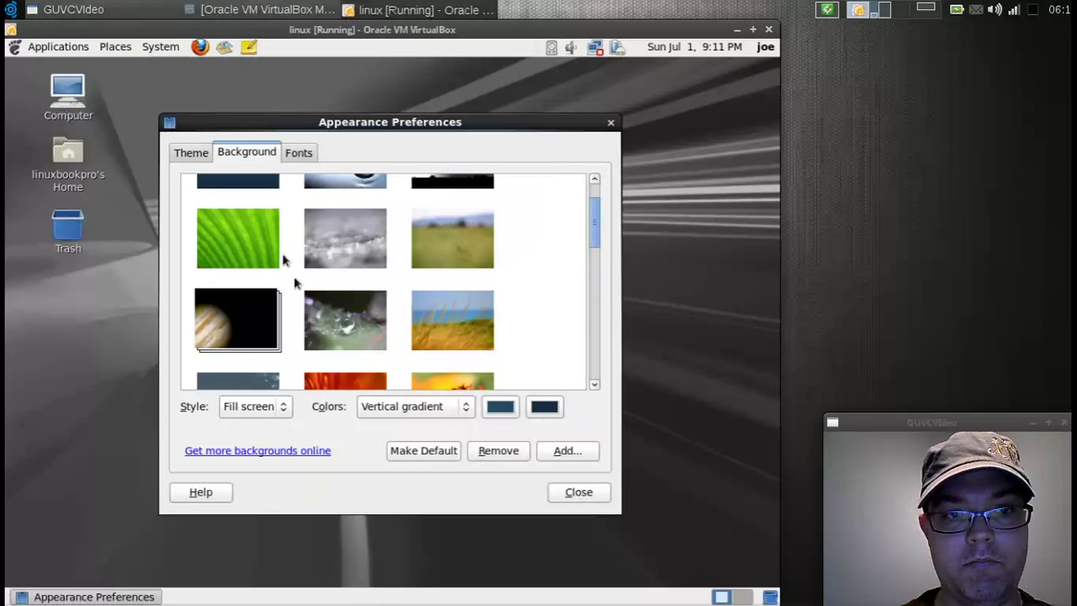
pyautogui.click(227, 234)
pyautogui.scroll(-3, 358, 298)
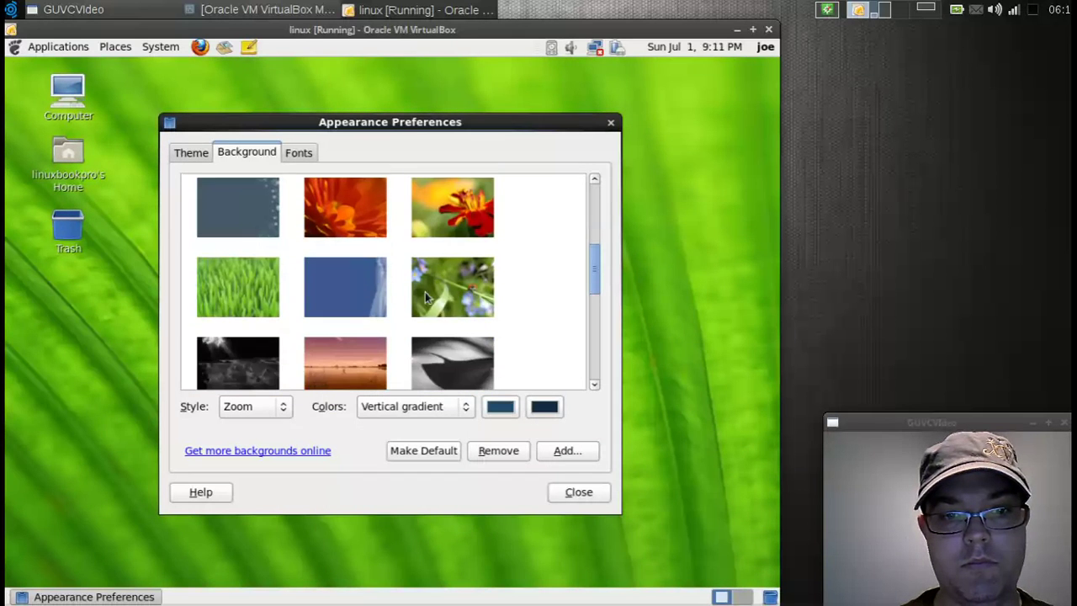
pyautogui.click(466, 295)
pyautogui.scroll(-3, 394, 338)
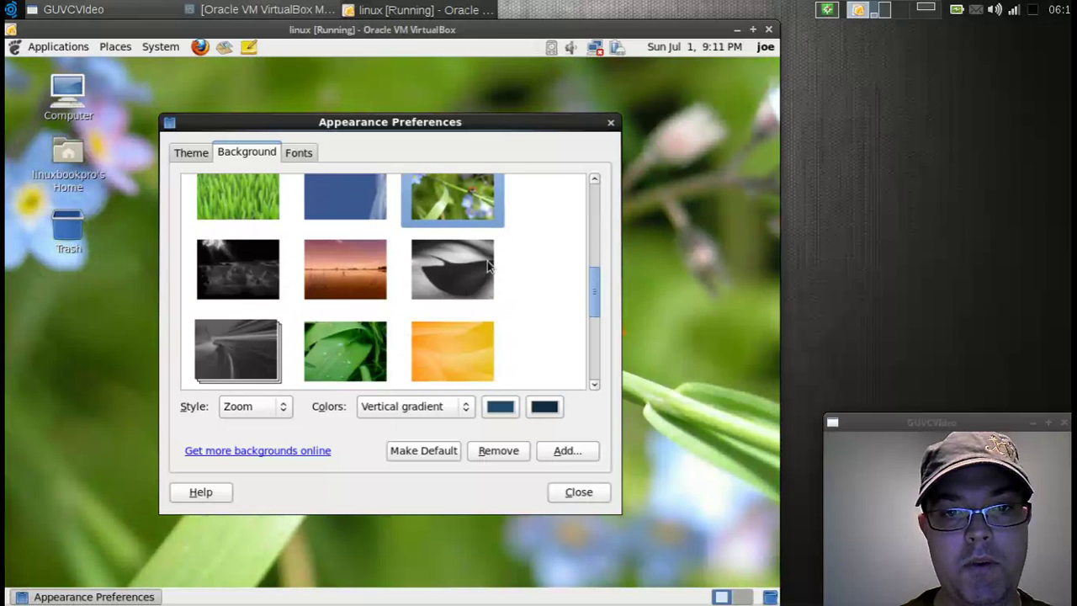
pyautogui.click(454, 271)
pyautogui.scroll(-3, 454, 271)
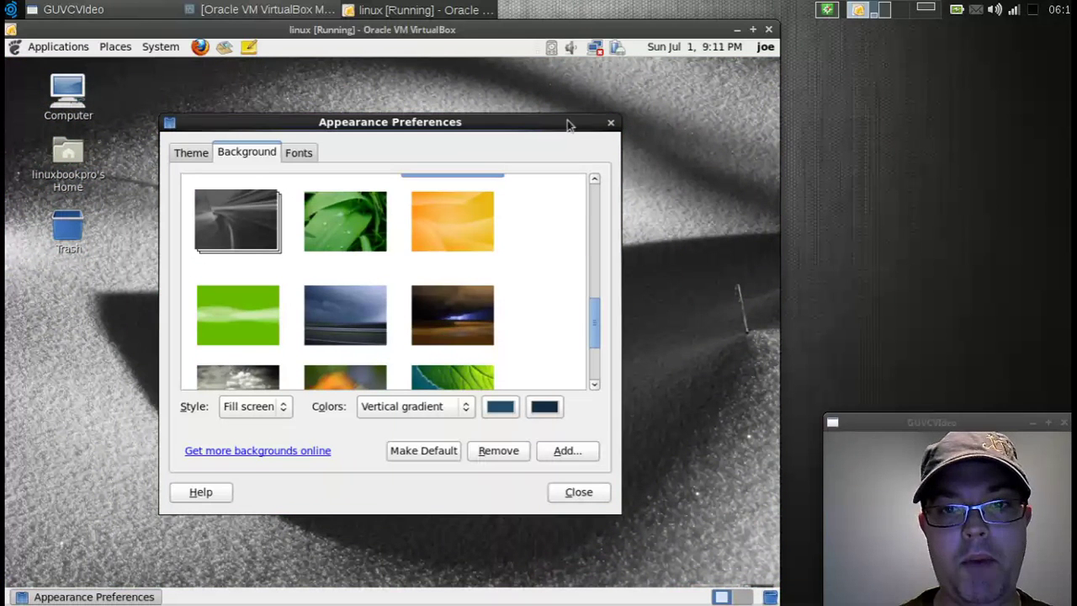
pyautogui.click(610, 123)
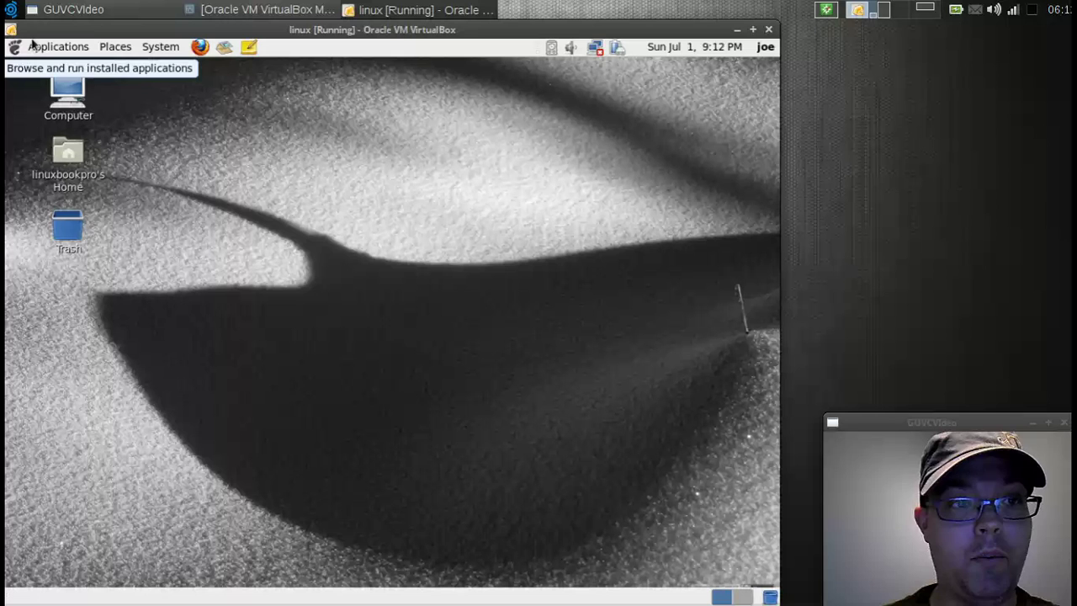
# Step: Look over the Applications categories and the System options, including the list of available Preferences
pyautogui.click(57, 46)
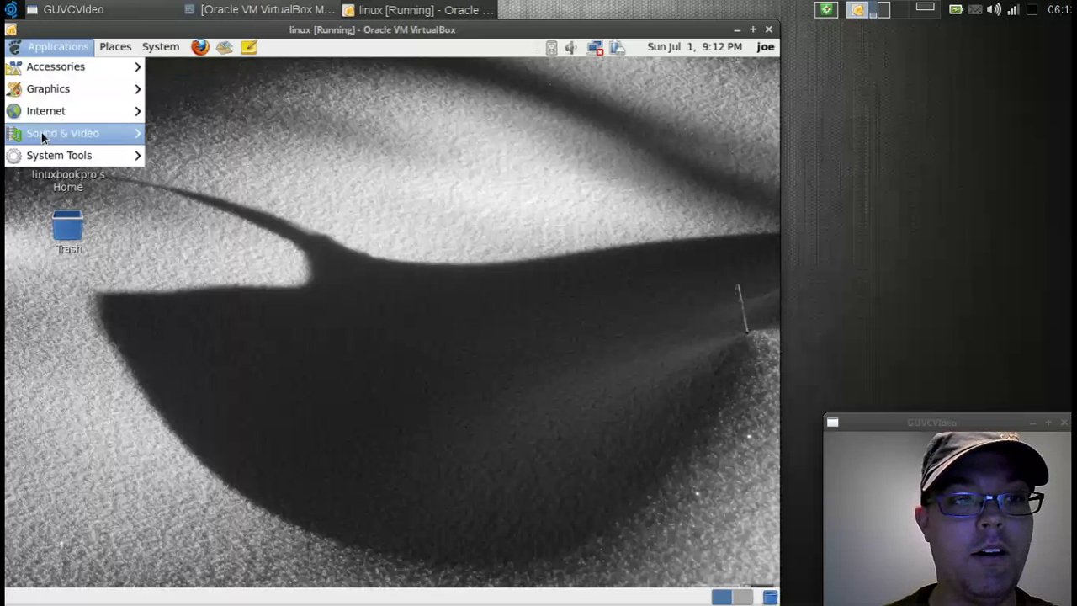
pyautogui.moveTo(131, 51)
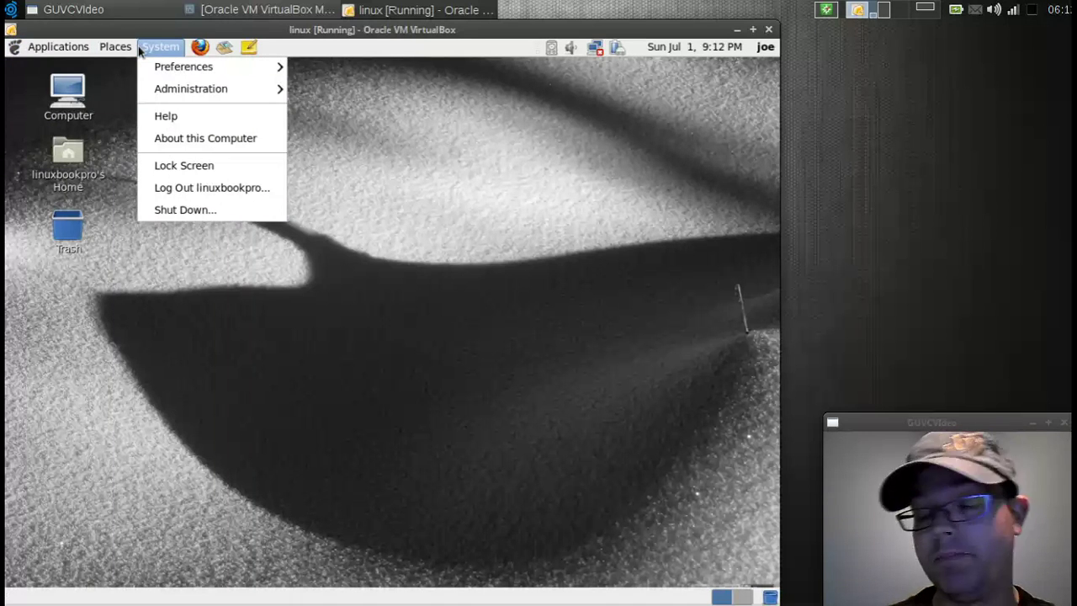
pyautogui.moveTo(185, 66)
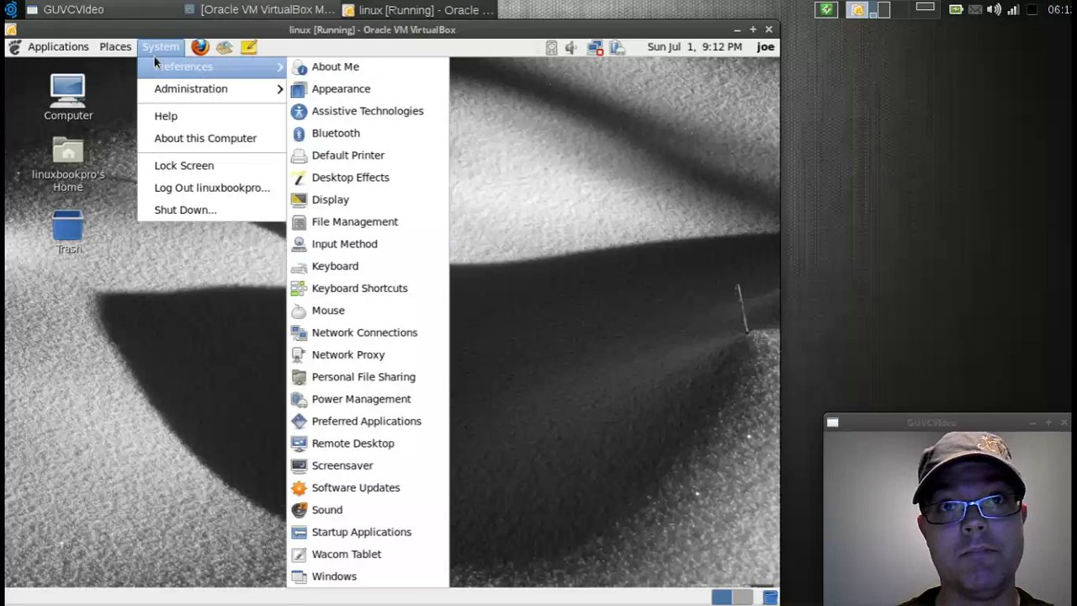